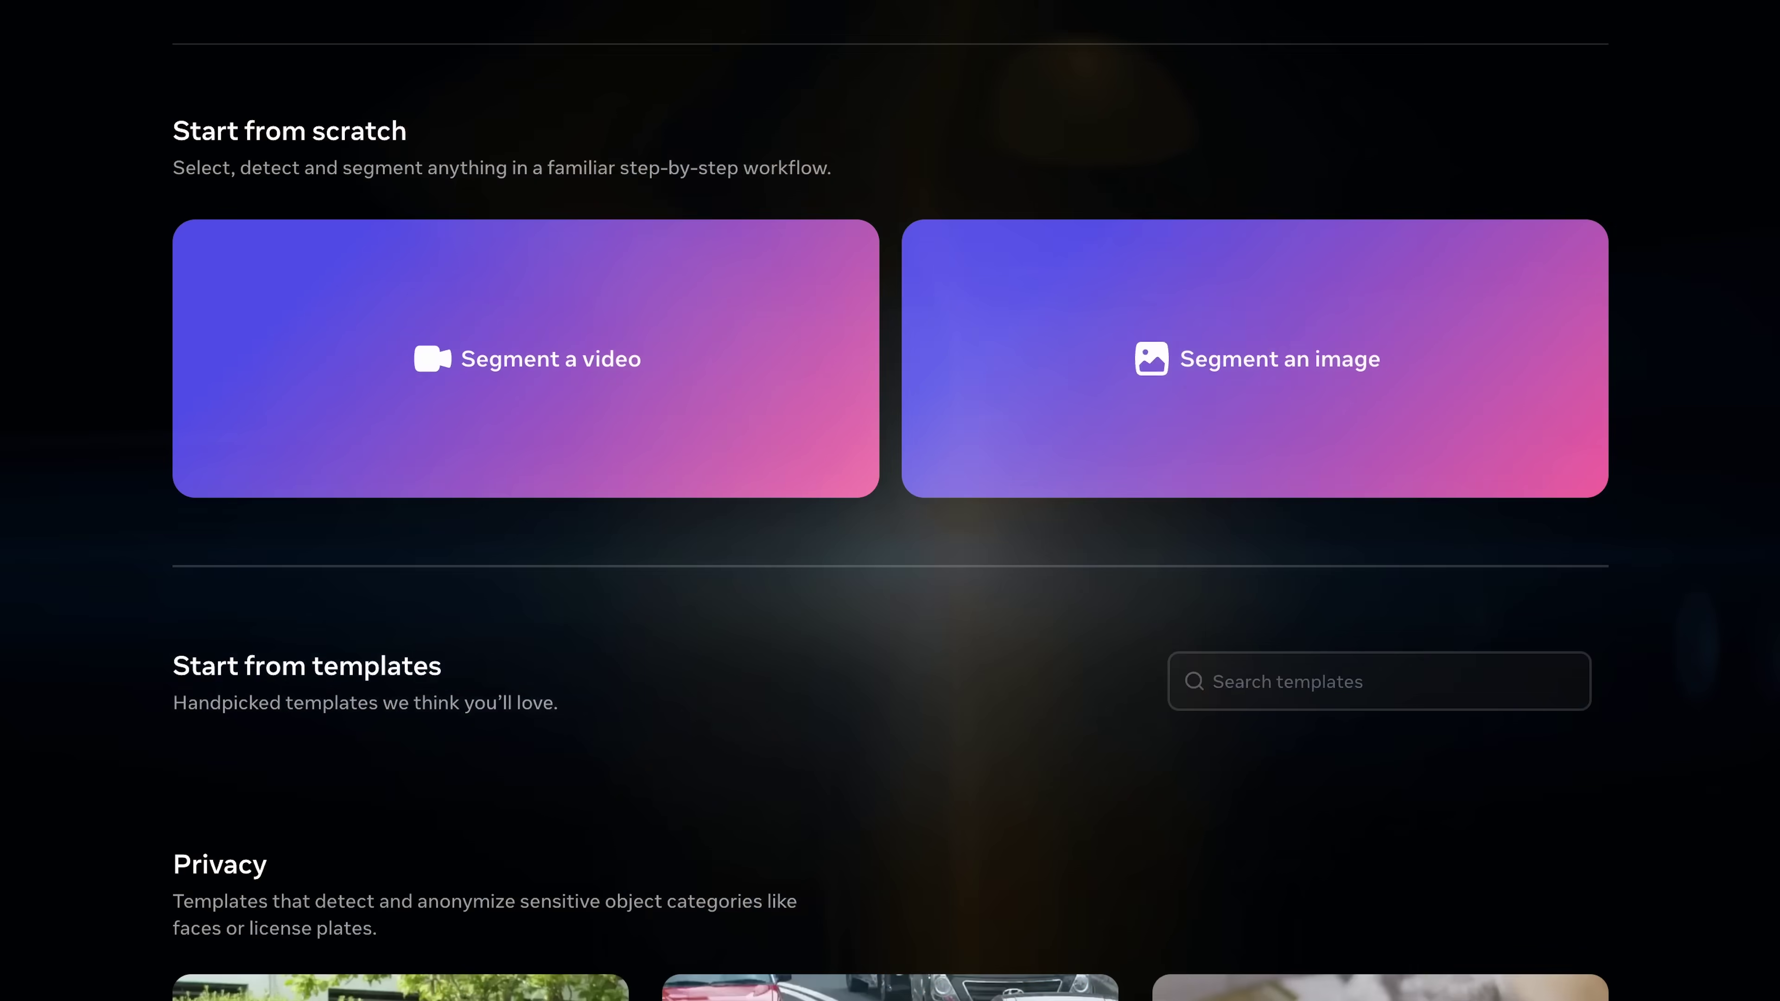
Preview the Find bounding box template and browse down the home page.
scroll(890, 501, "down", 10)
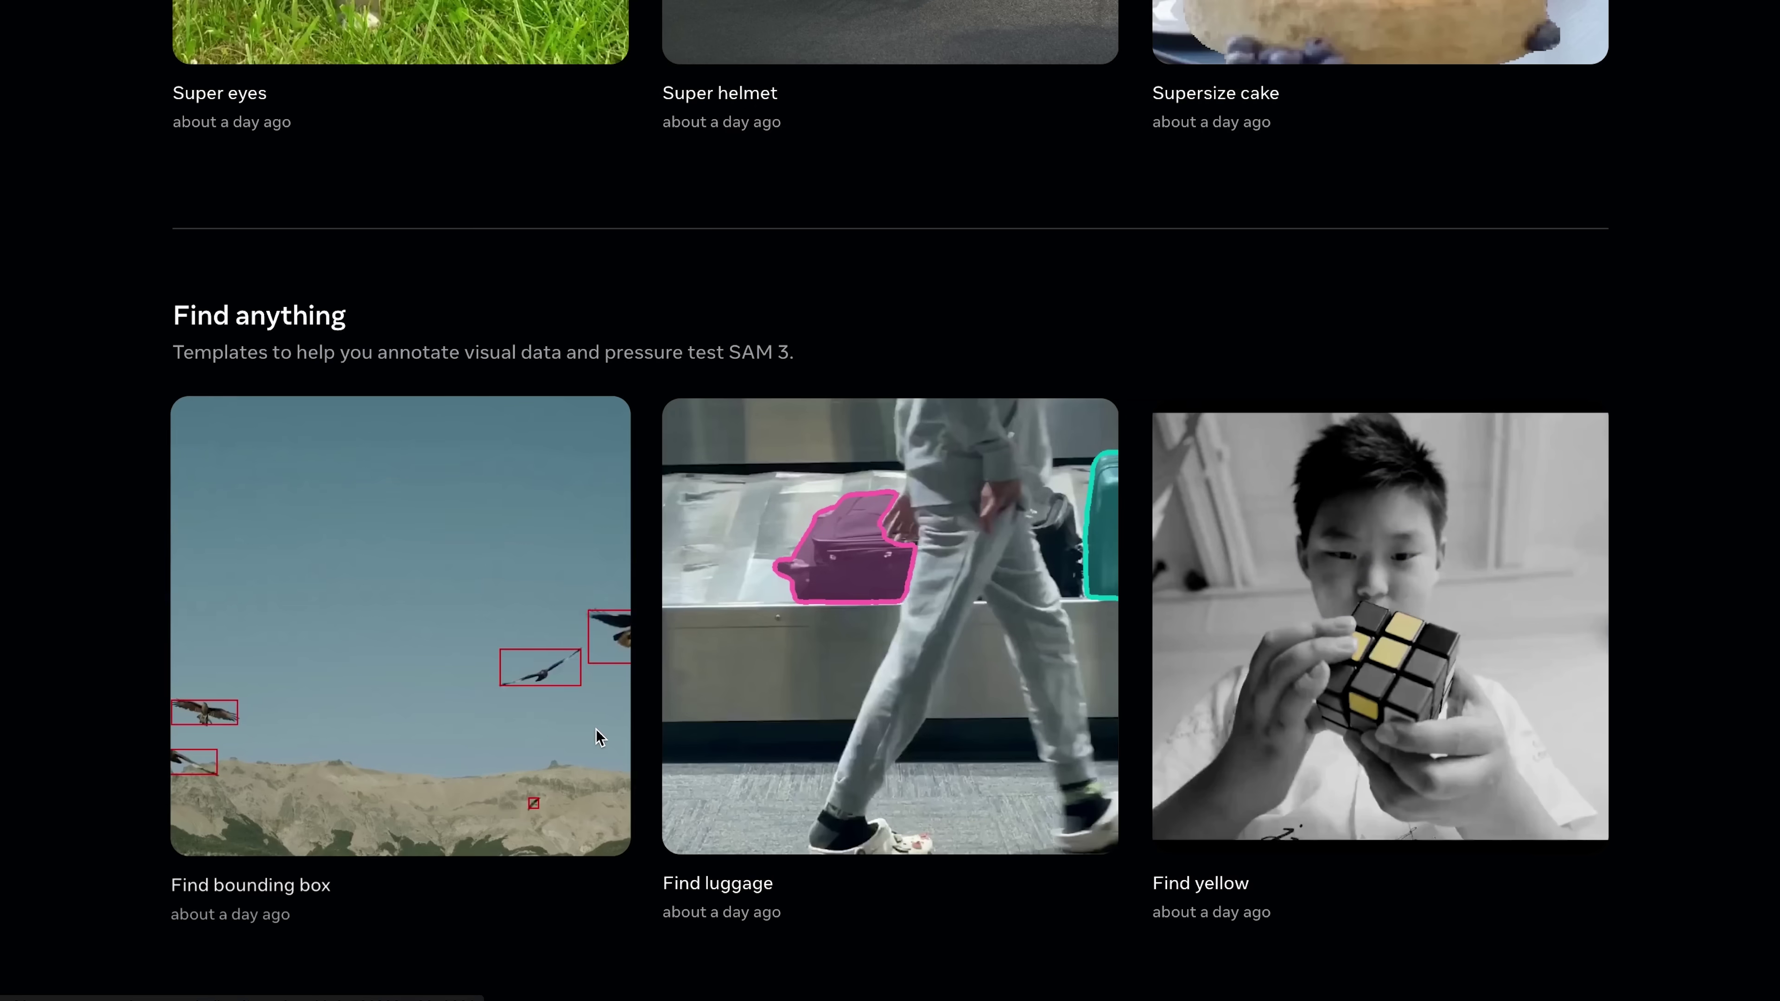
left_click(599, 736)
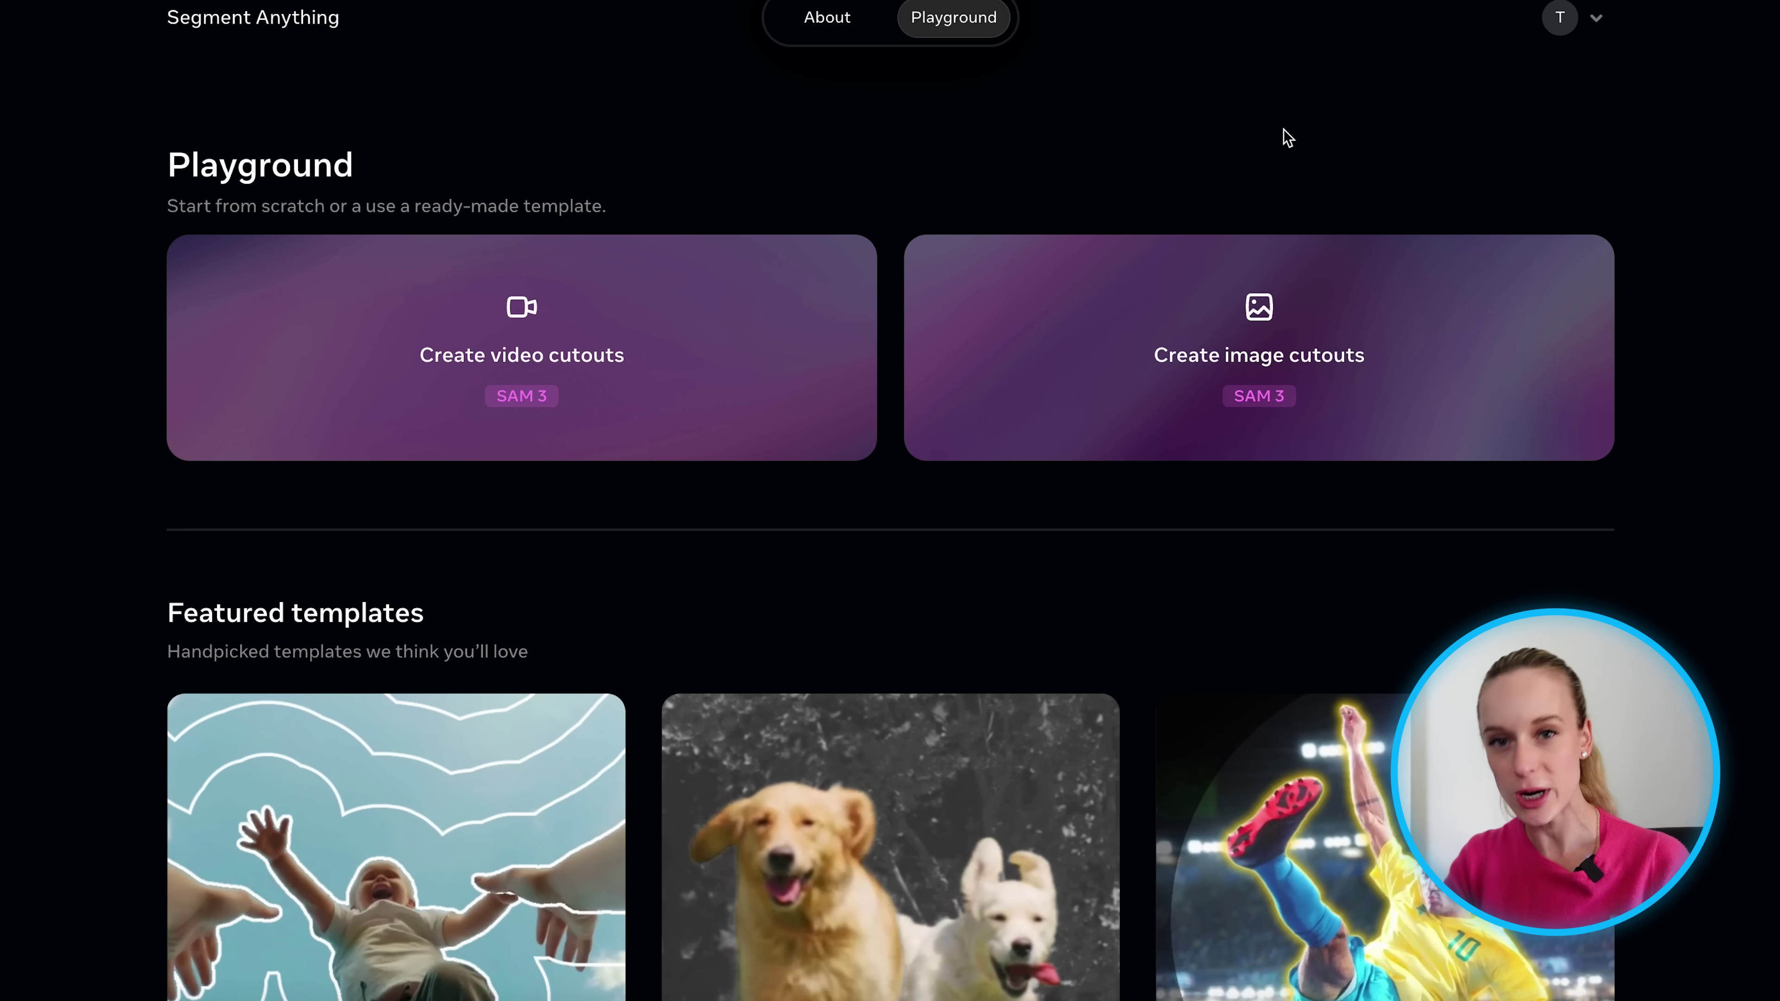
scroll(1286, 136, "down", 2)
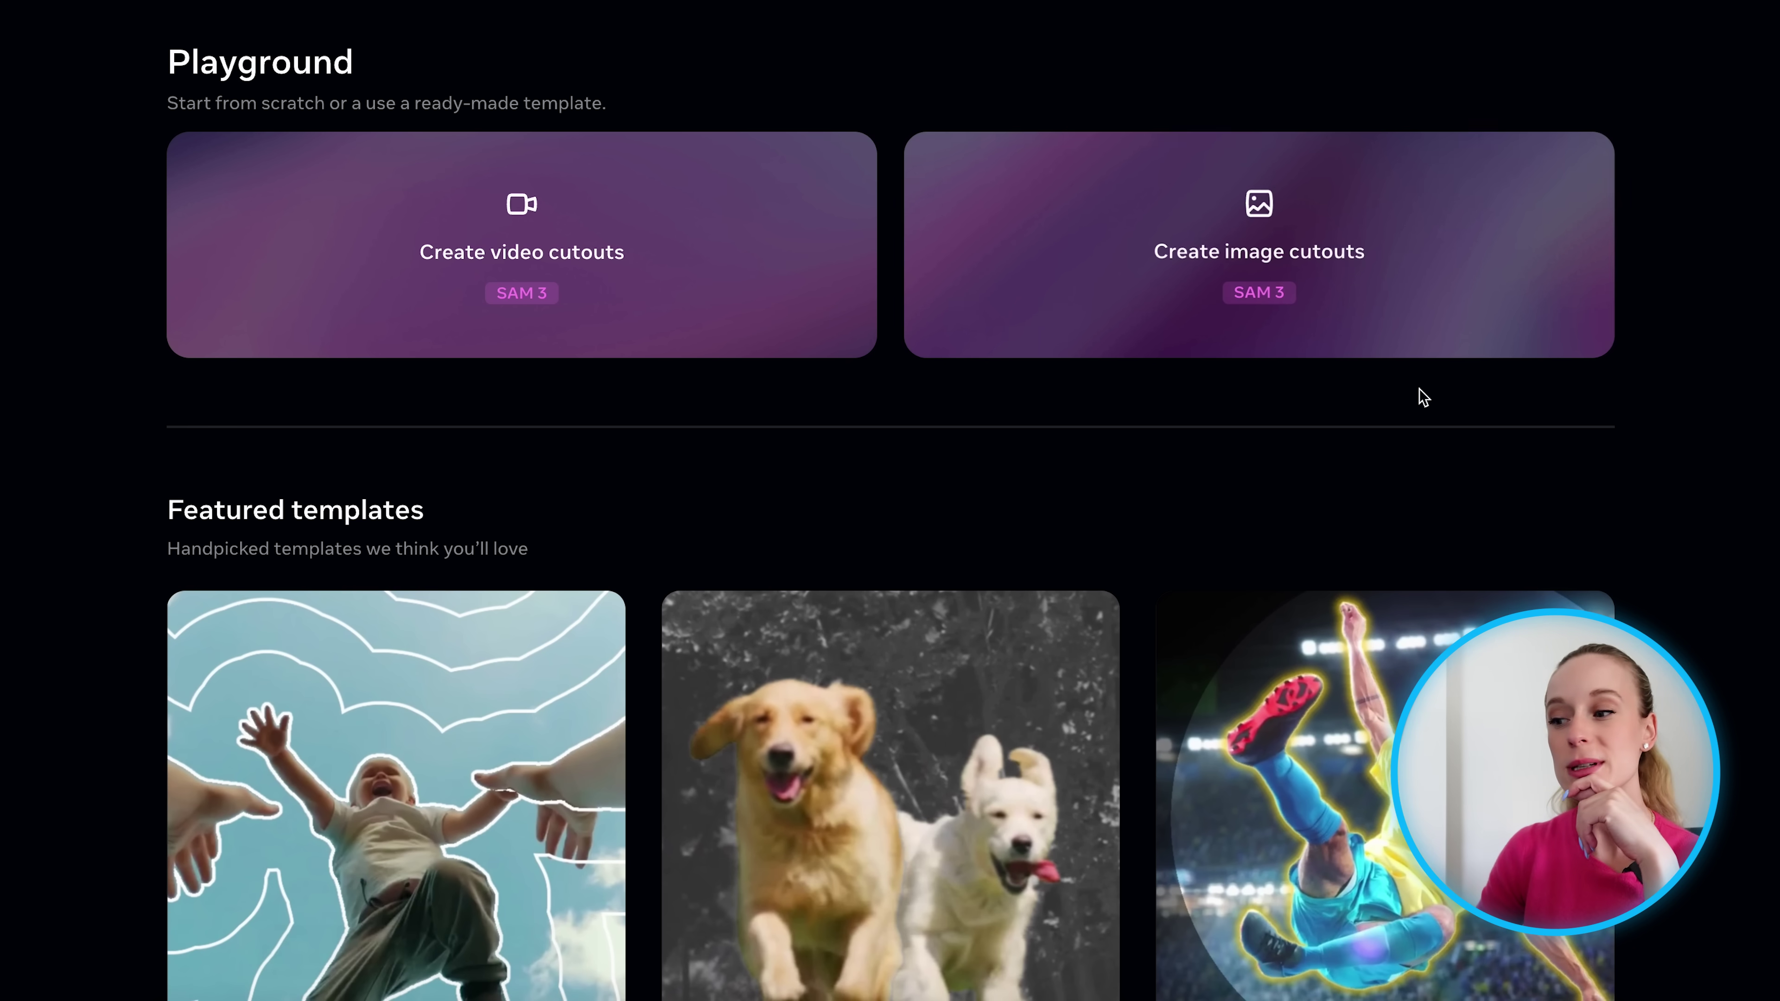
scroll(1405, 494, "down", 4)
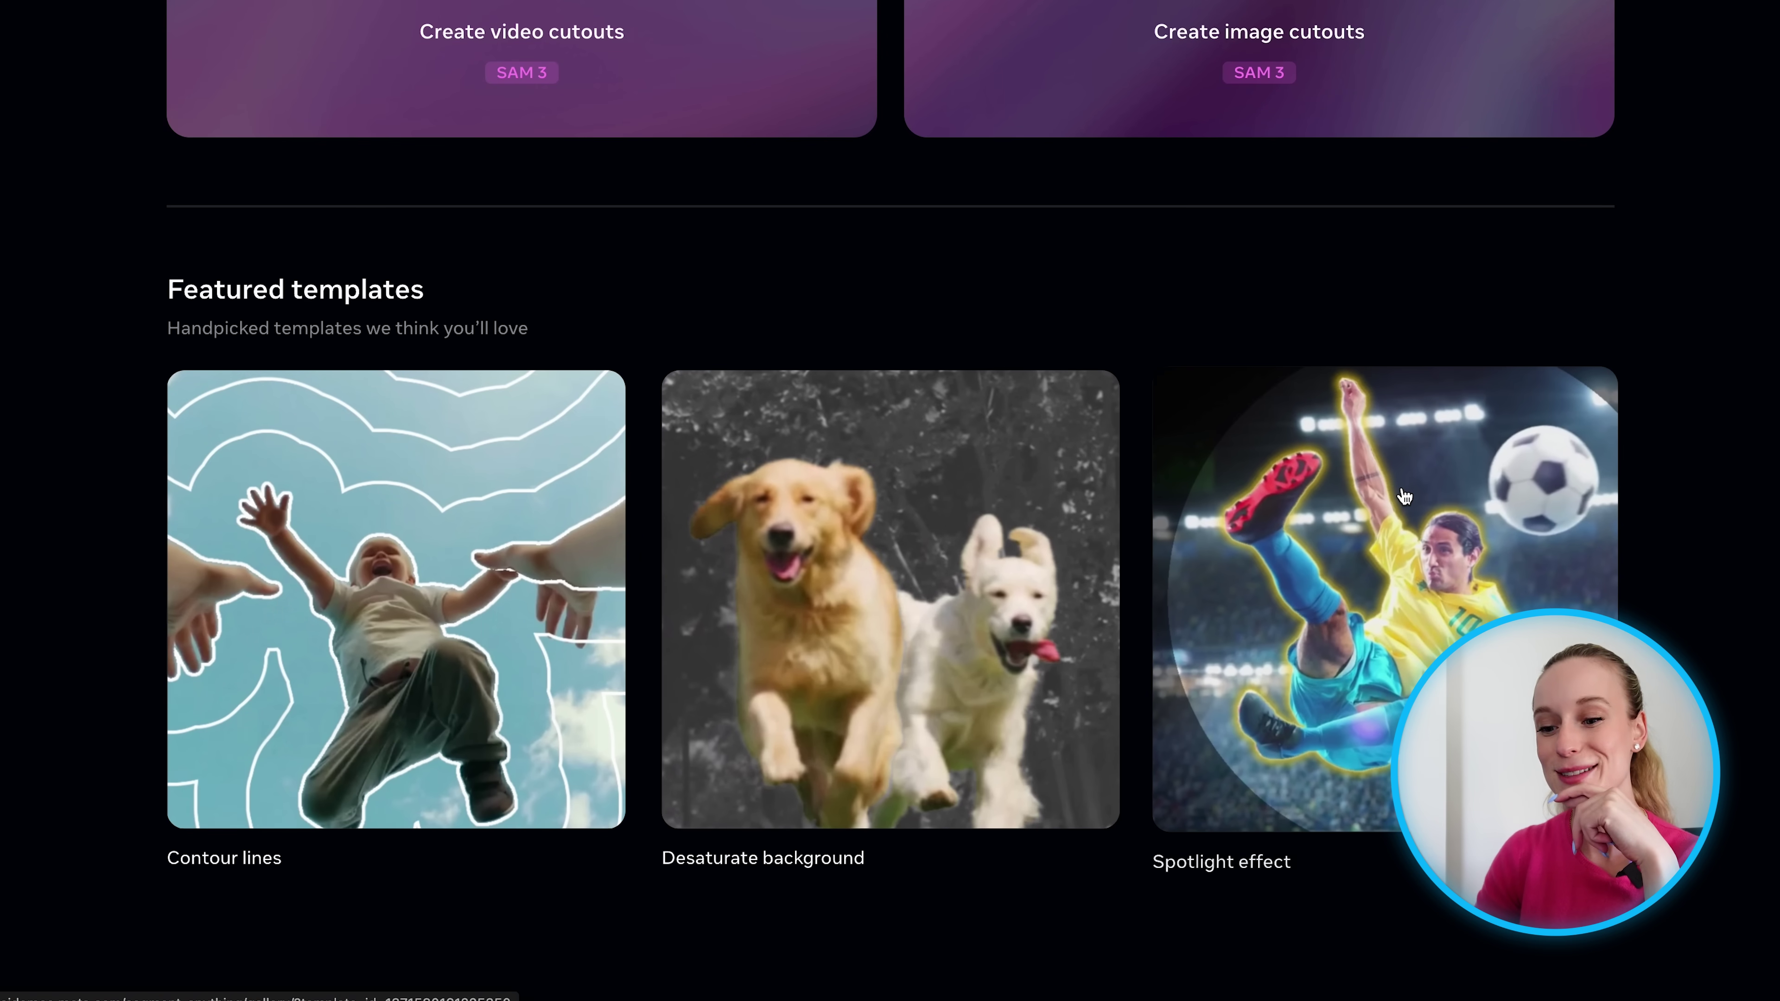
scroll(1563, 431, "down", 4)
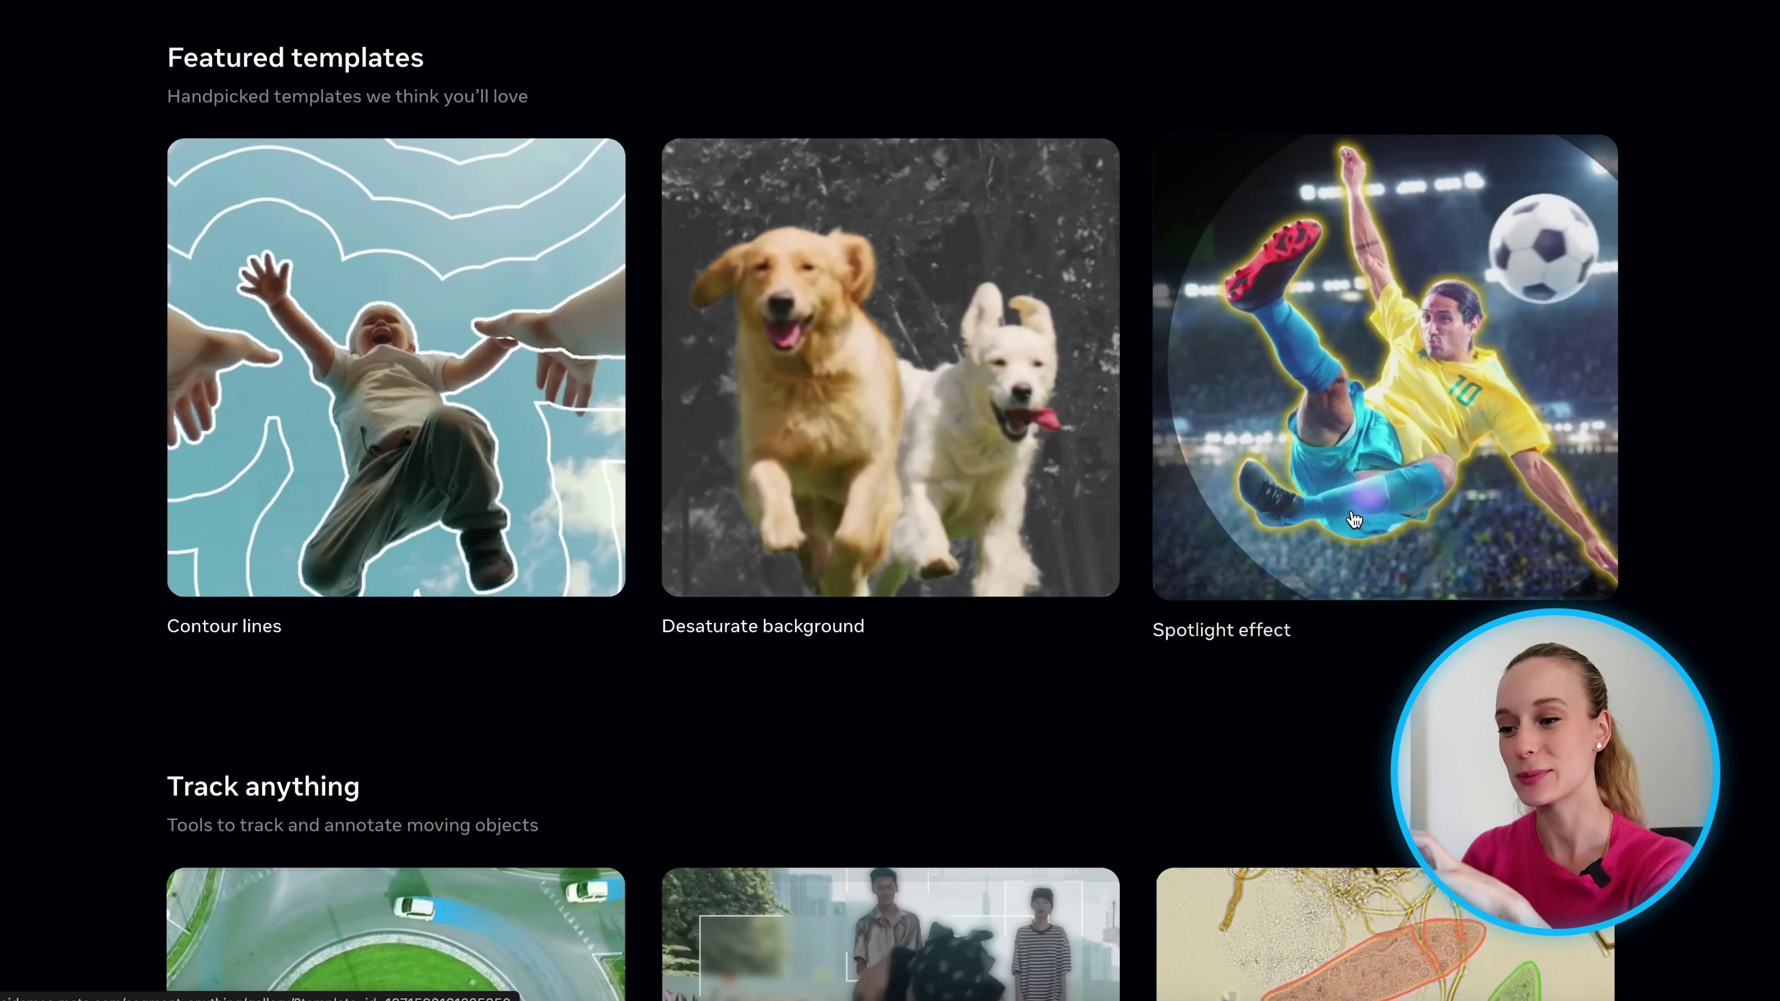
scroll(1353, 519, "down", 2)
scroll(1354, 518, "down", 10)
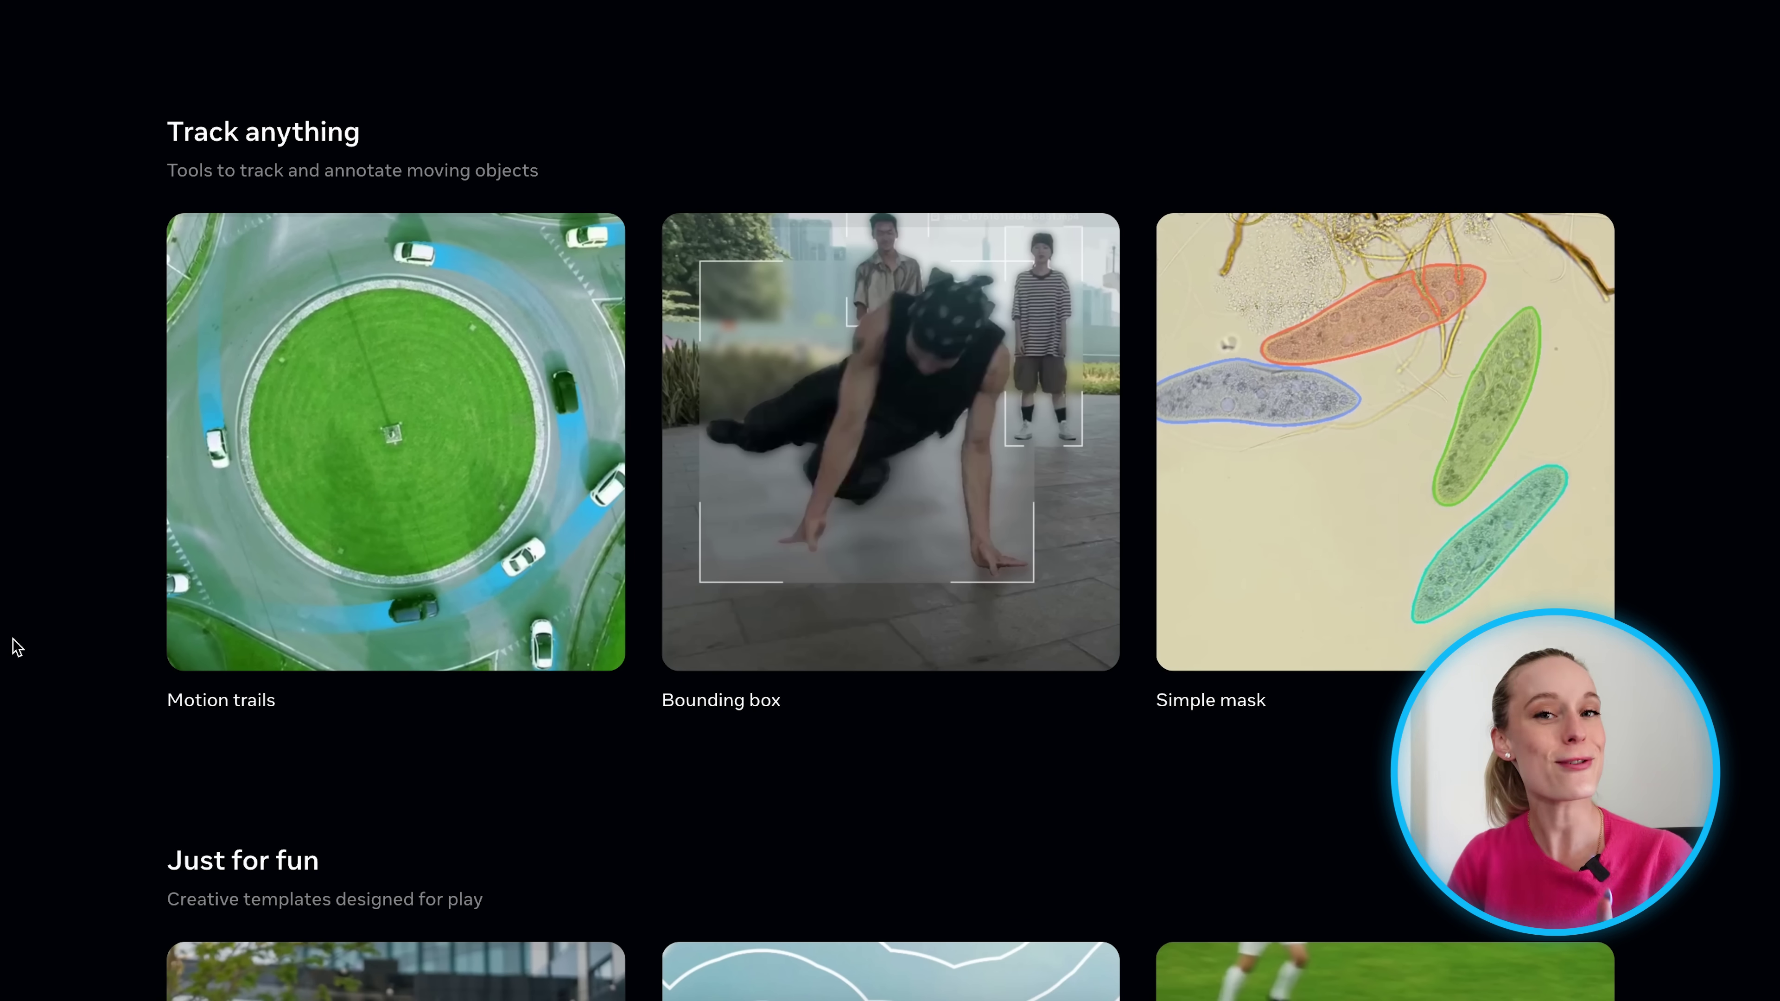
scroll(18, 647, "down", 8)
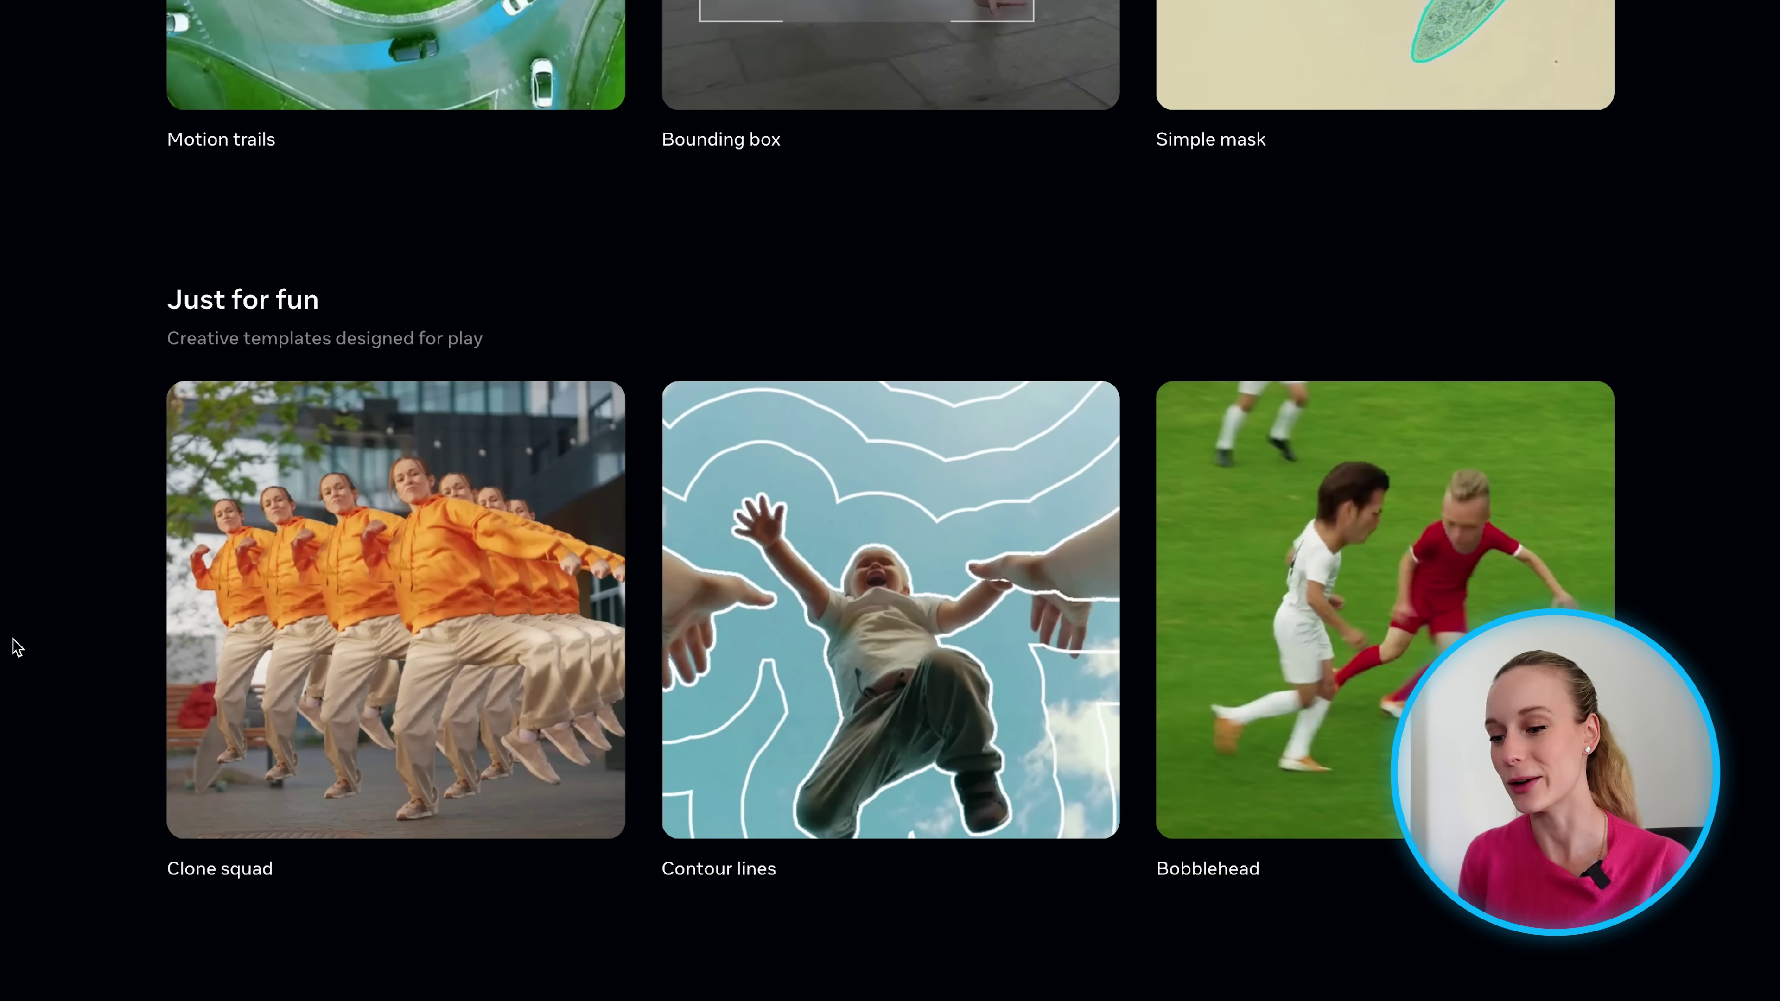
scroll(18, 646, "down", 10)
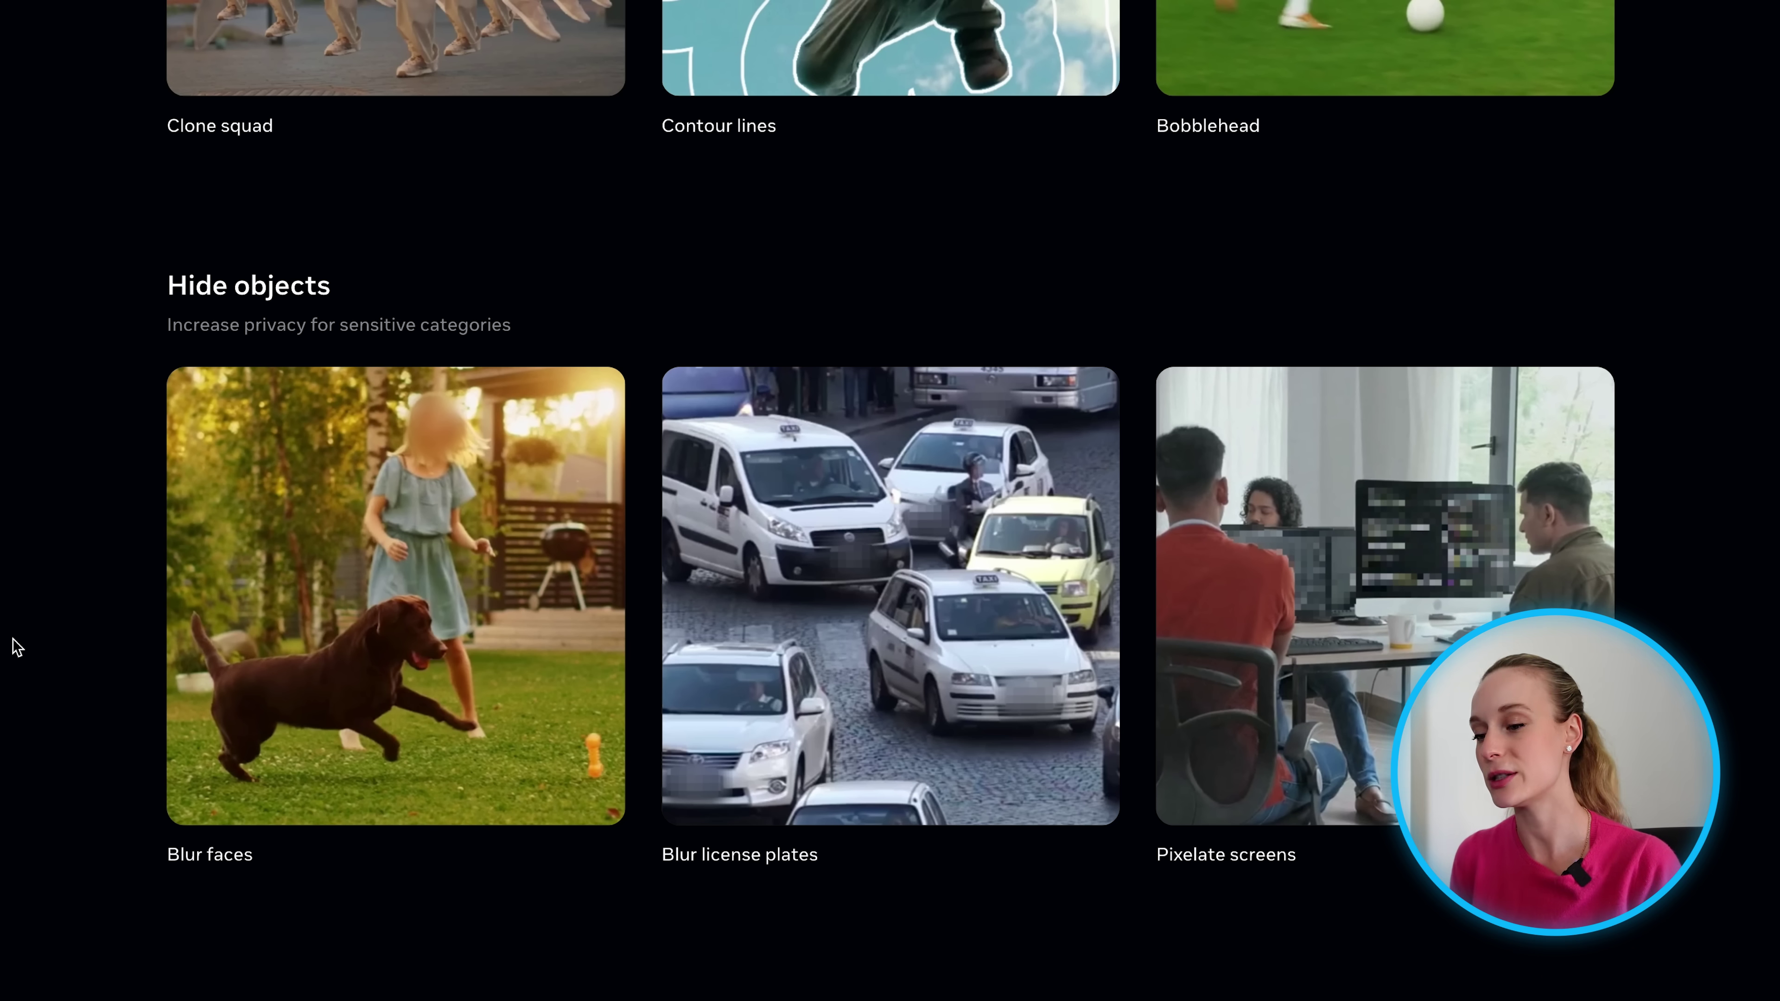
Start a from-scratch video segmentation using the first sample clip of three dancers.
scroll(17, 646, "down", 10)
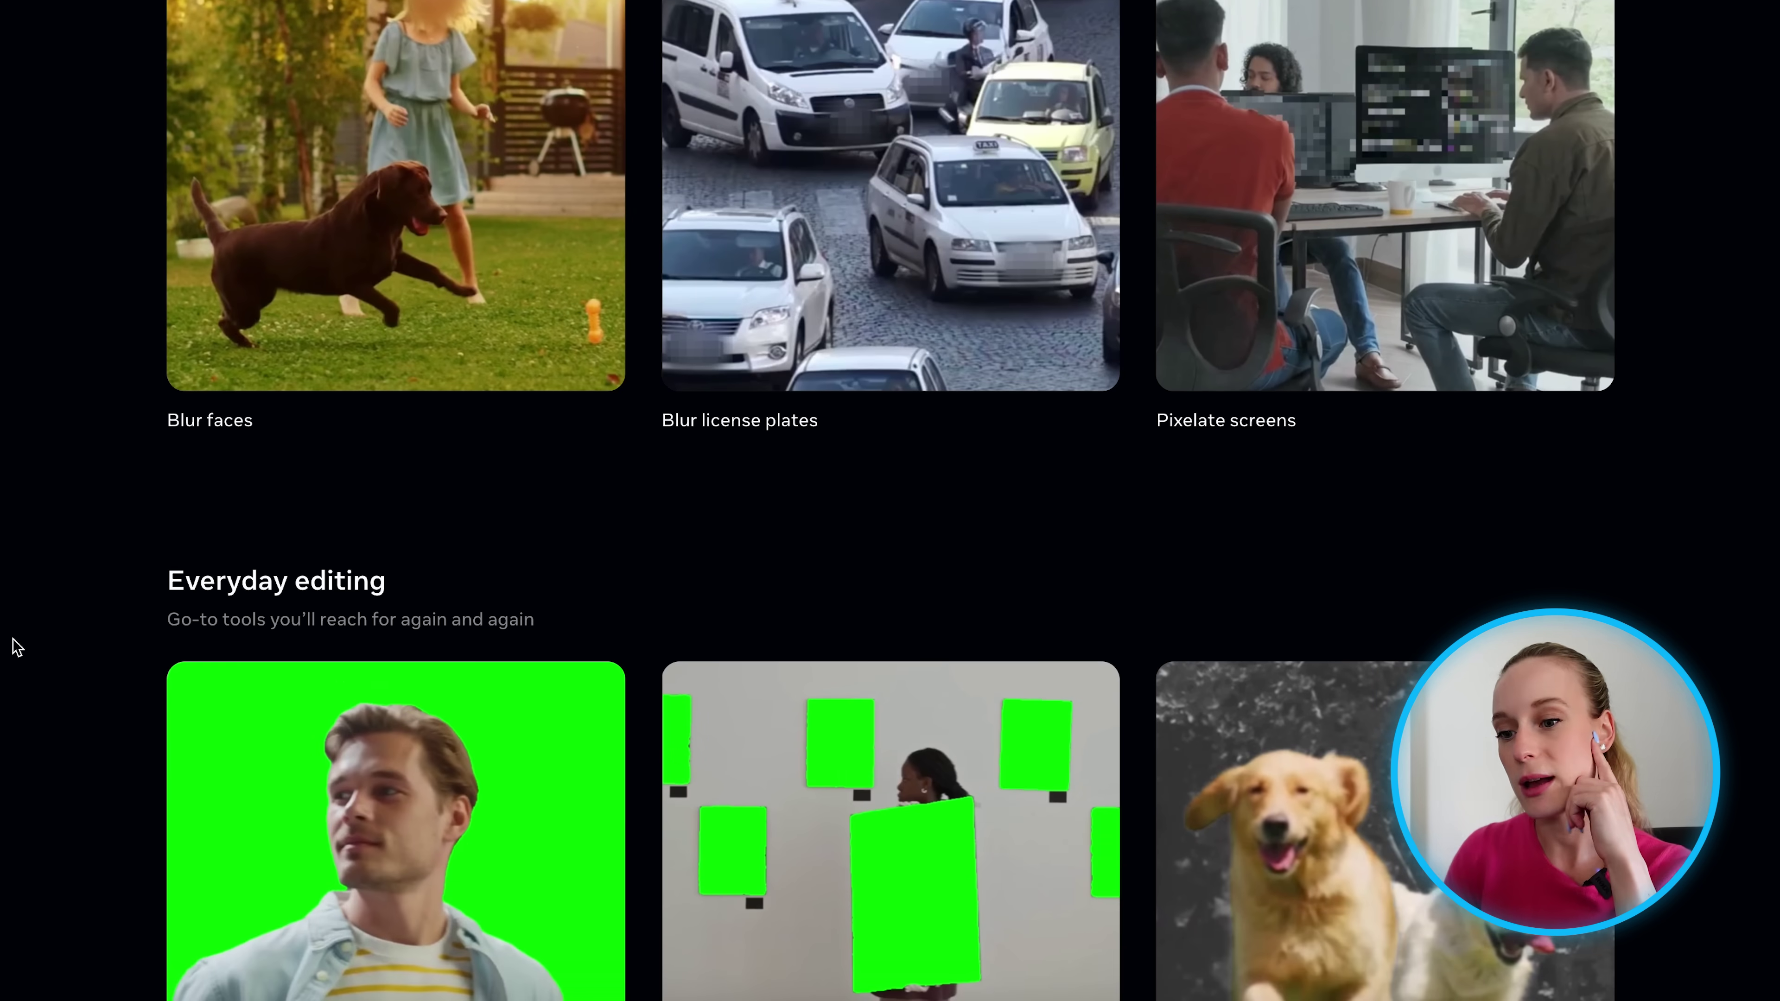
scroll(17, 647, "down", 2)
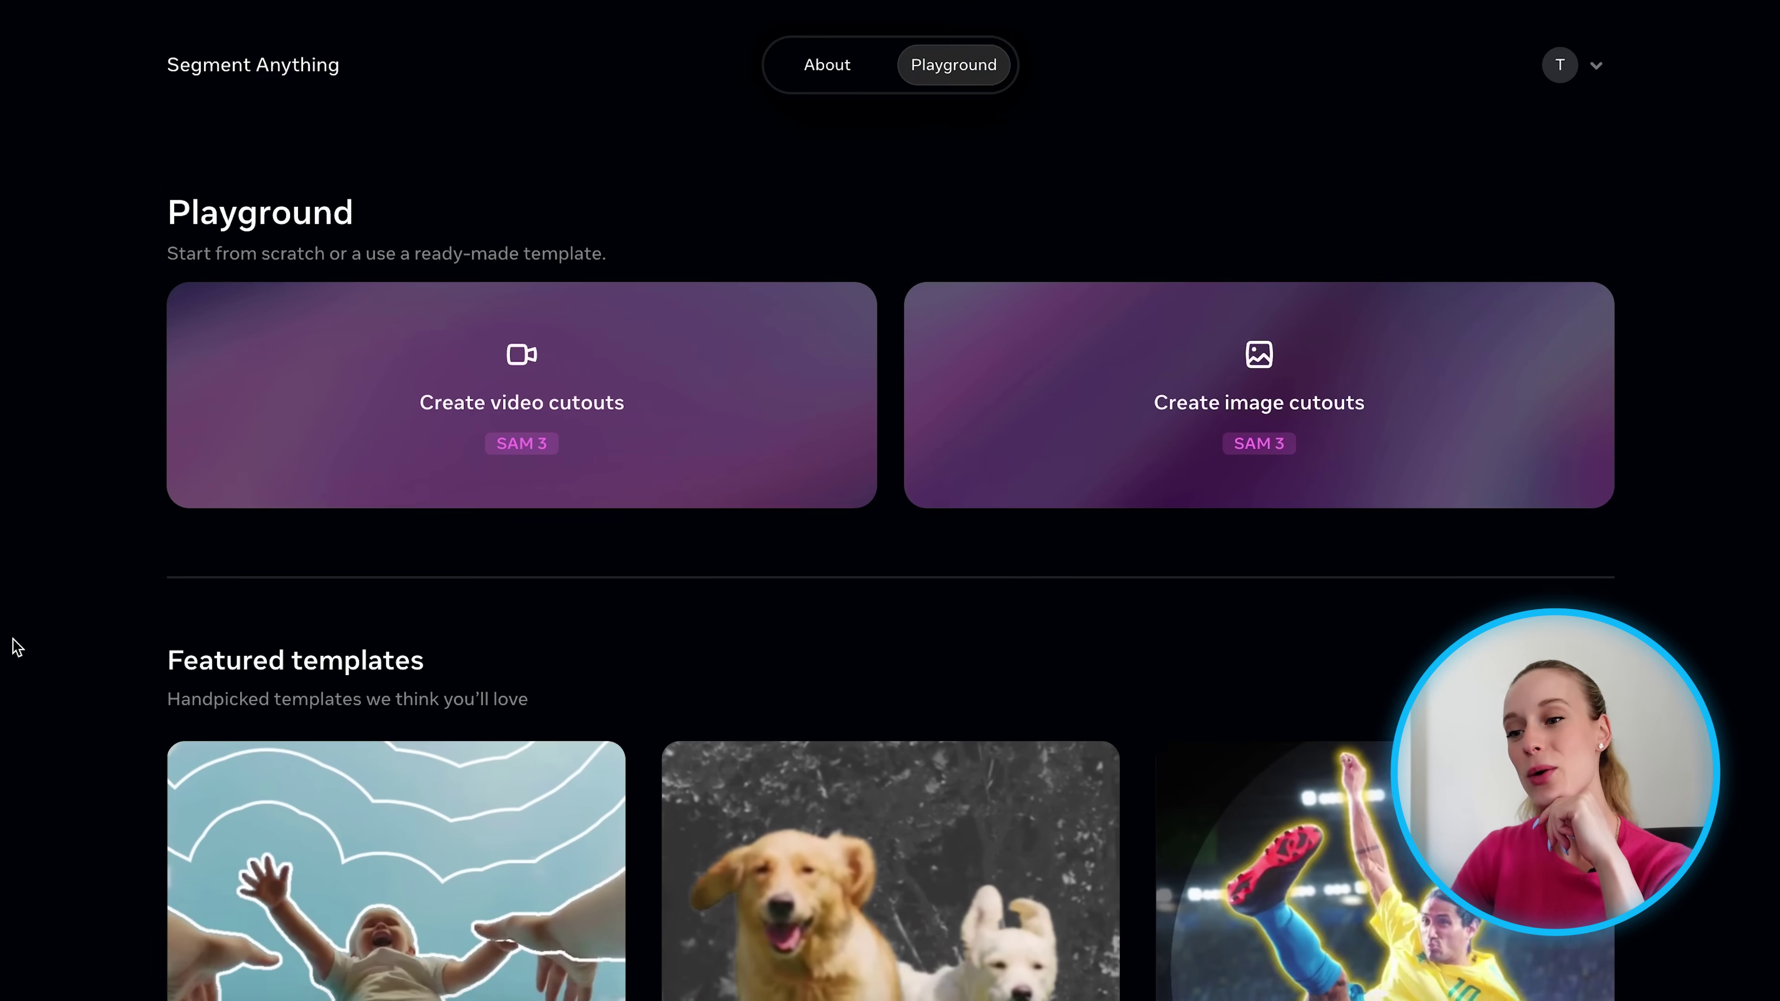
scroll(219, 353, "down", 1)
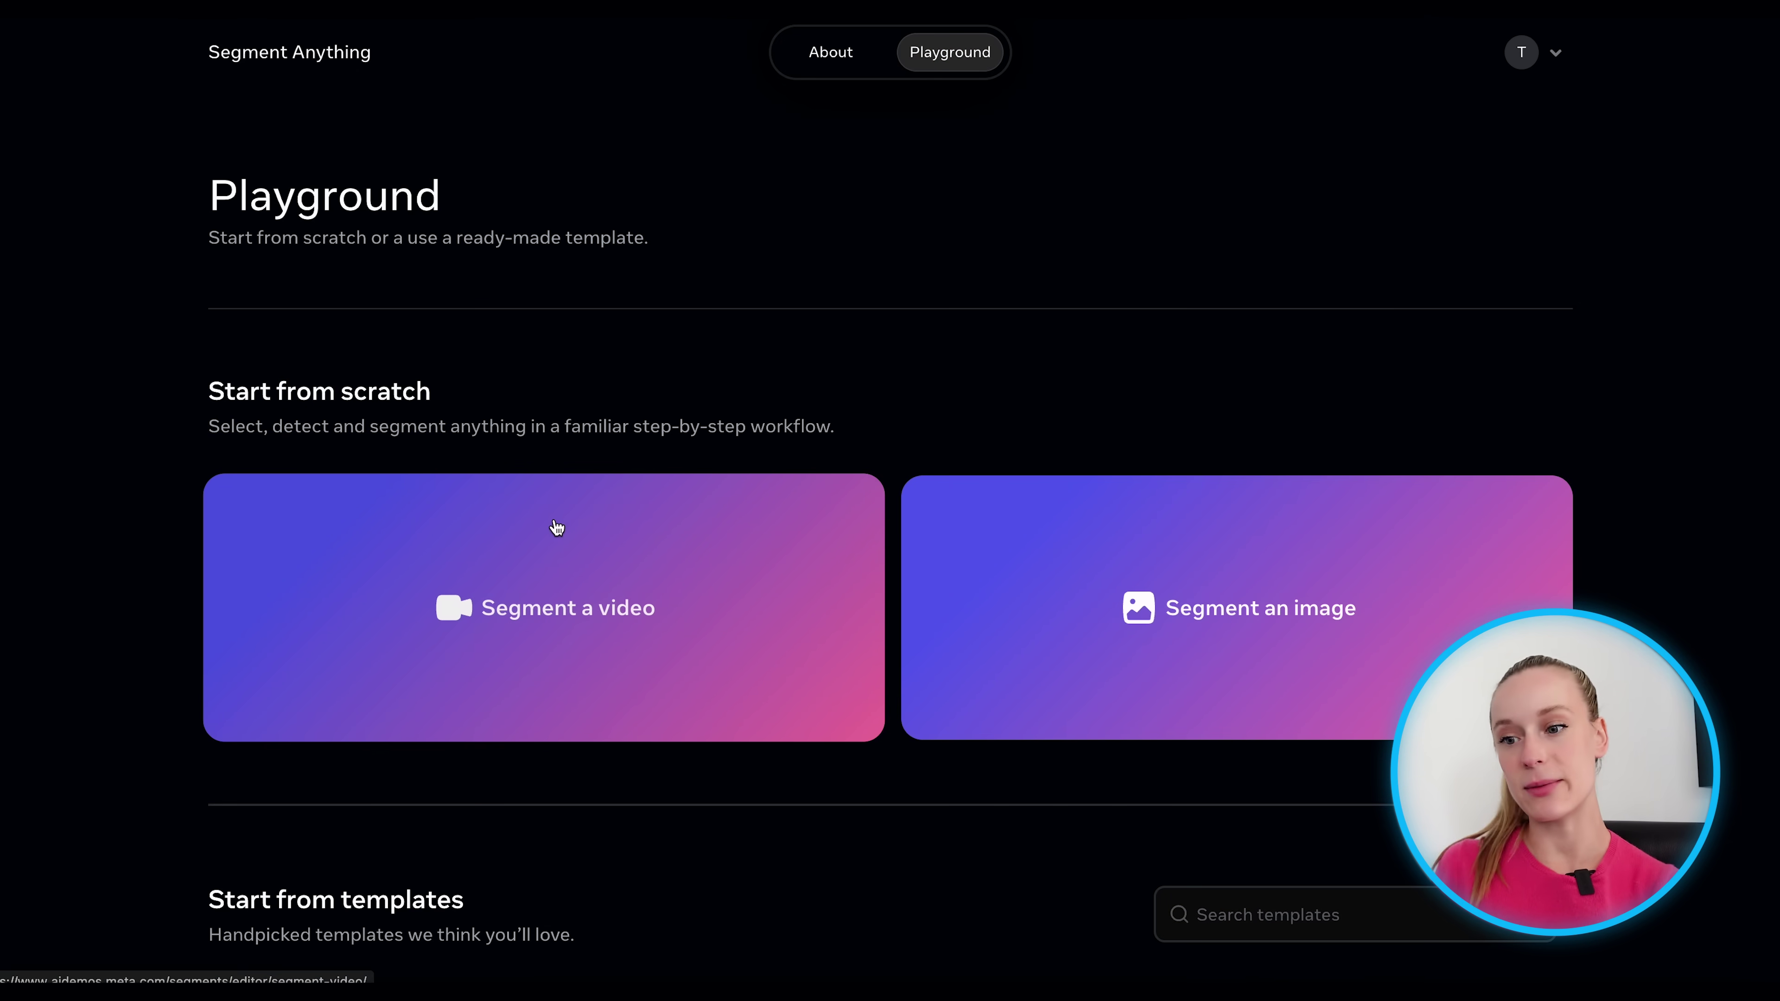
left_click(556, 526)
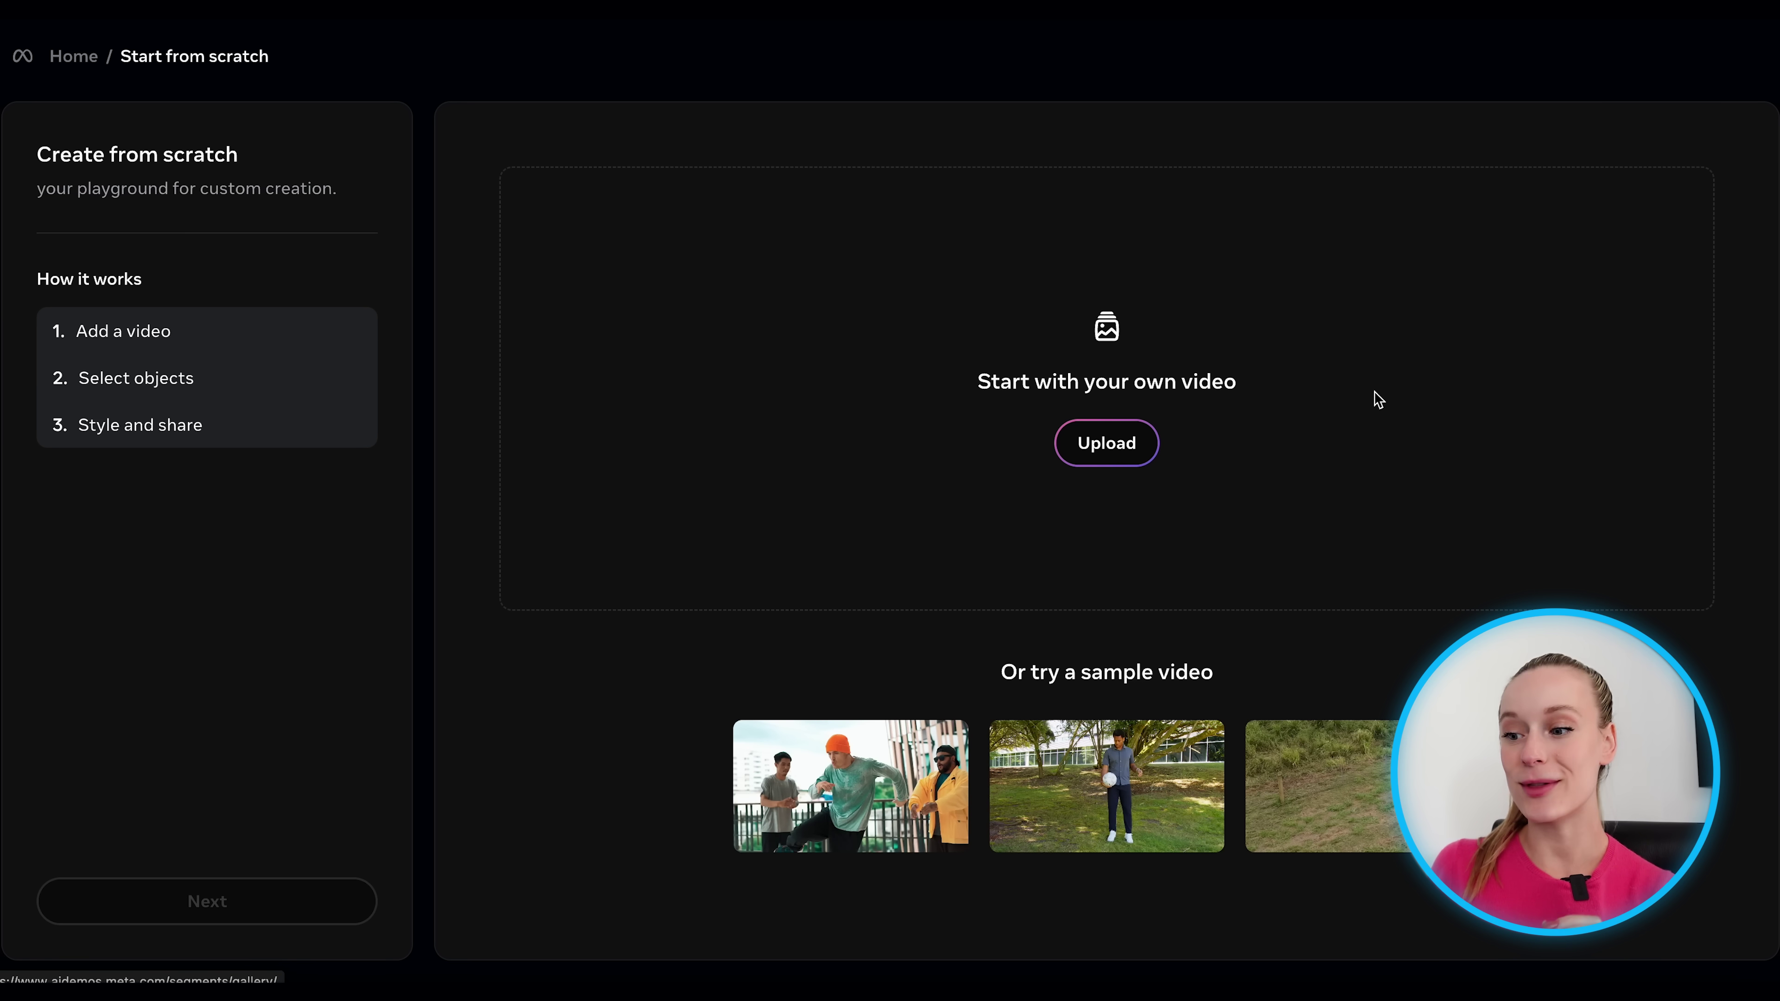
left_click(850, 804)
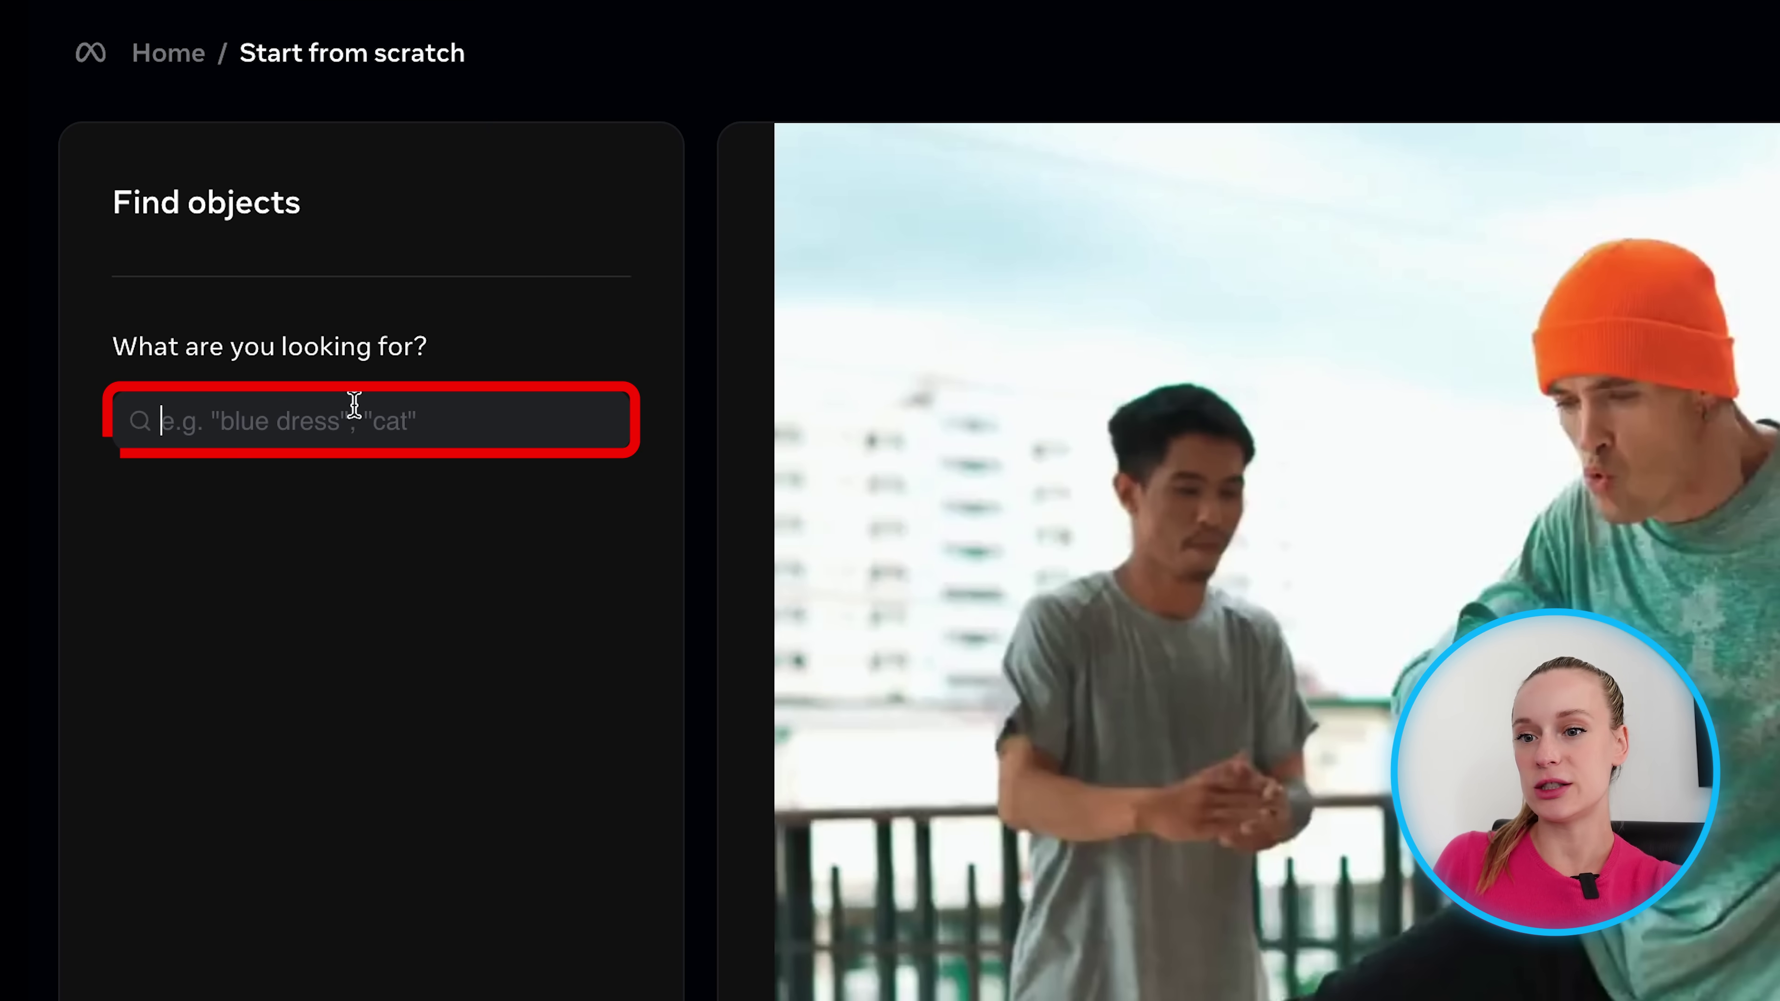
Search the dancers clip for objects matching 'hat'.
left_click(195, 288)
type("hat")
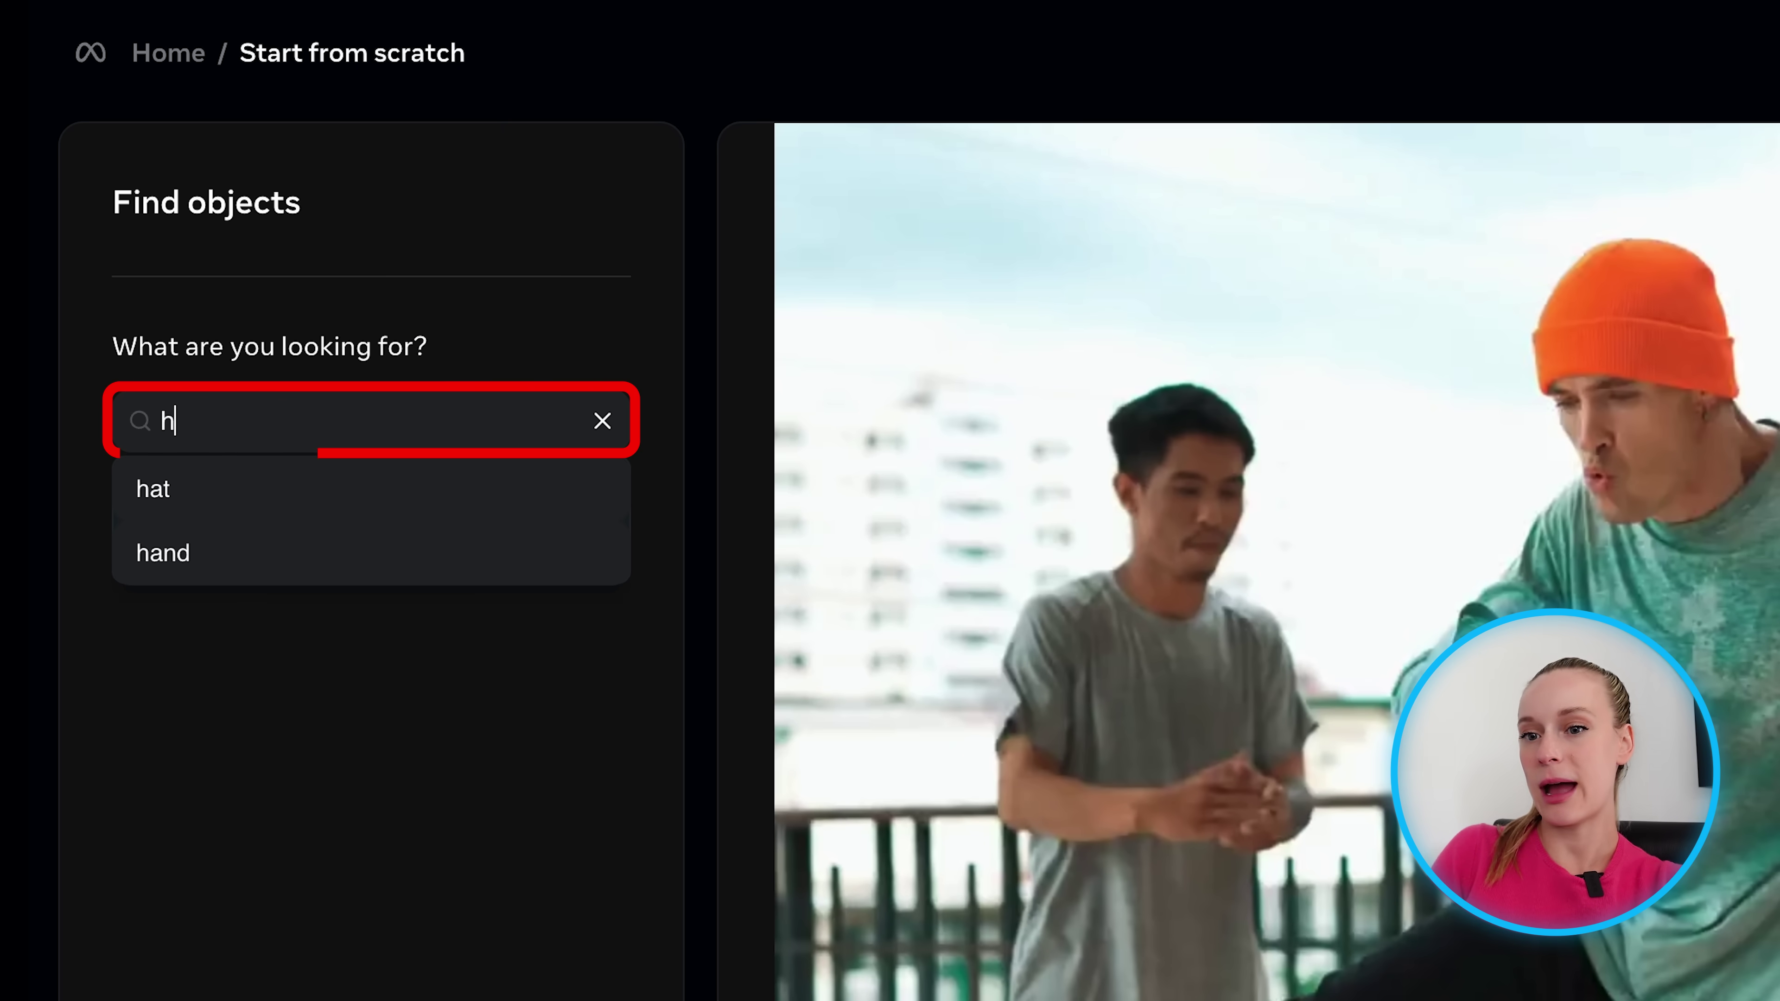
left_click(626, 356)
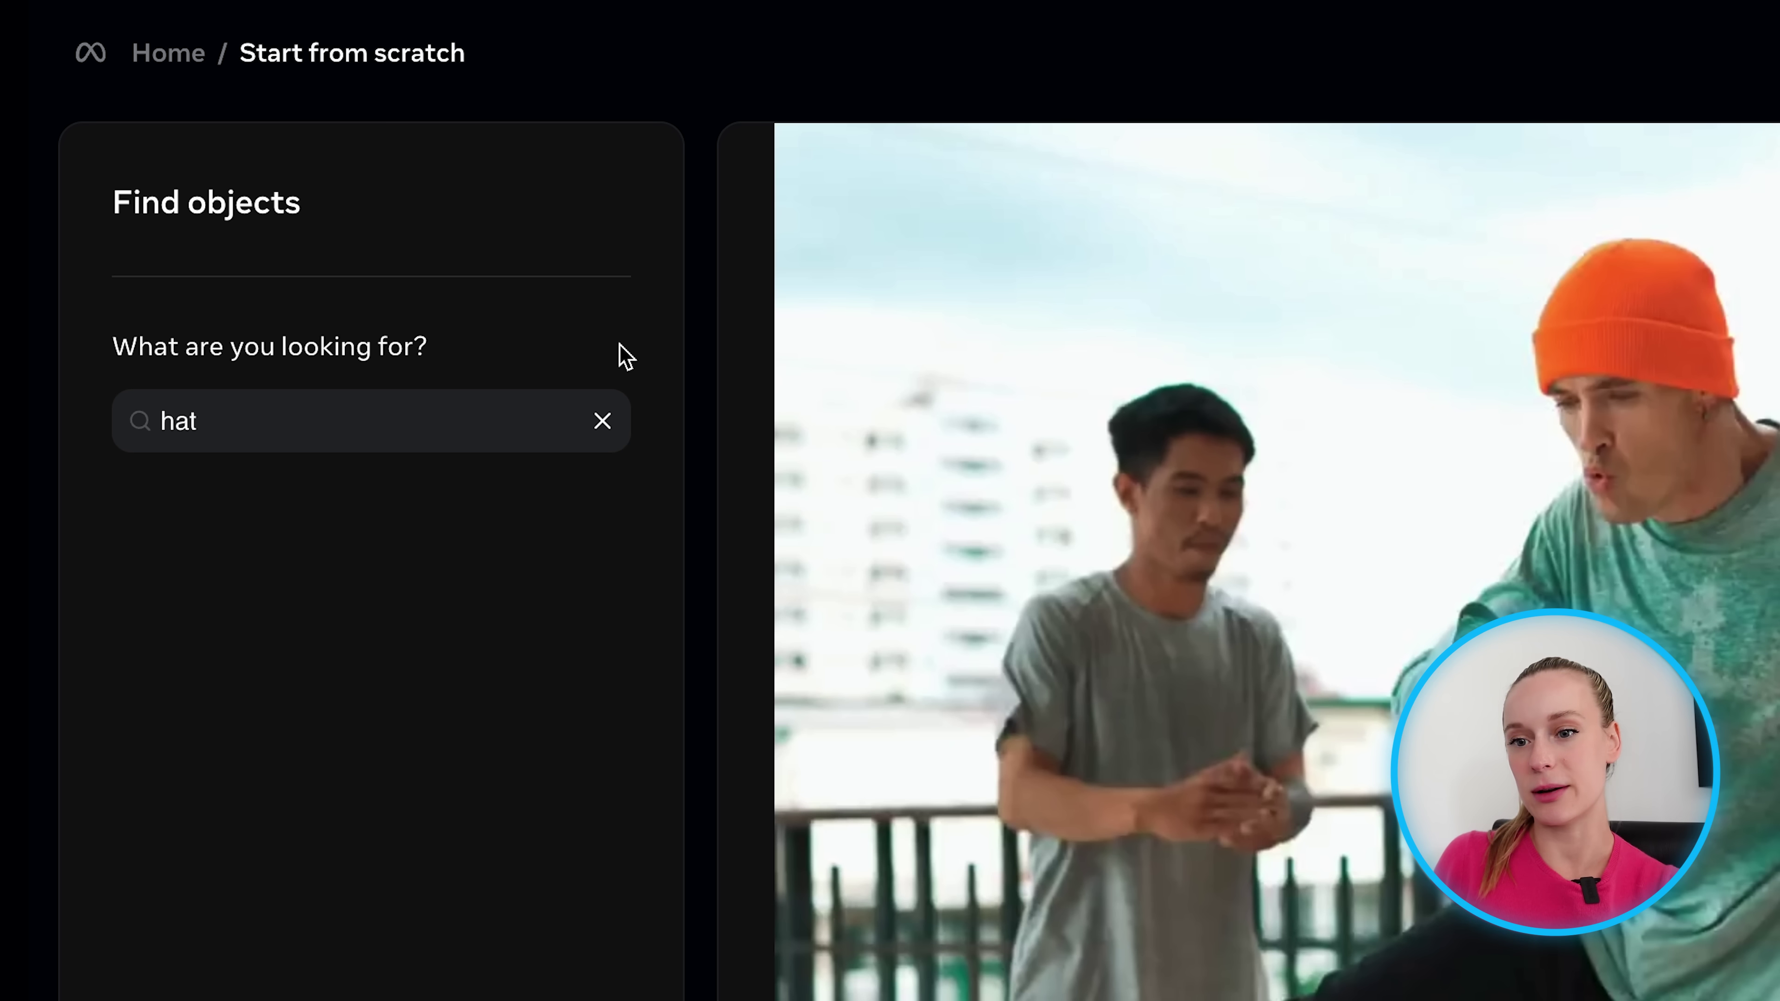
left_click(481, 425)
key("Return")
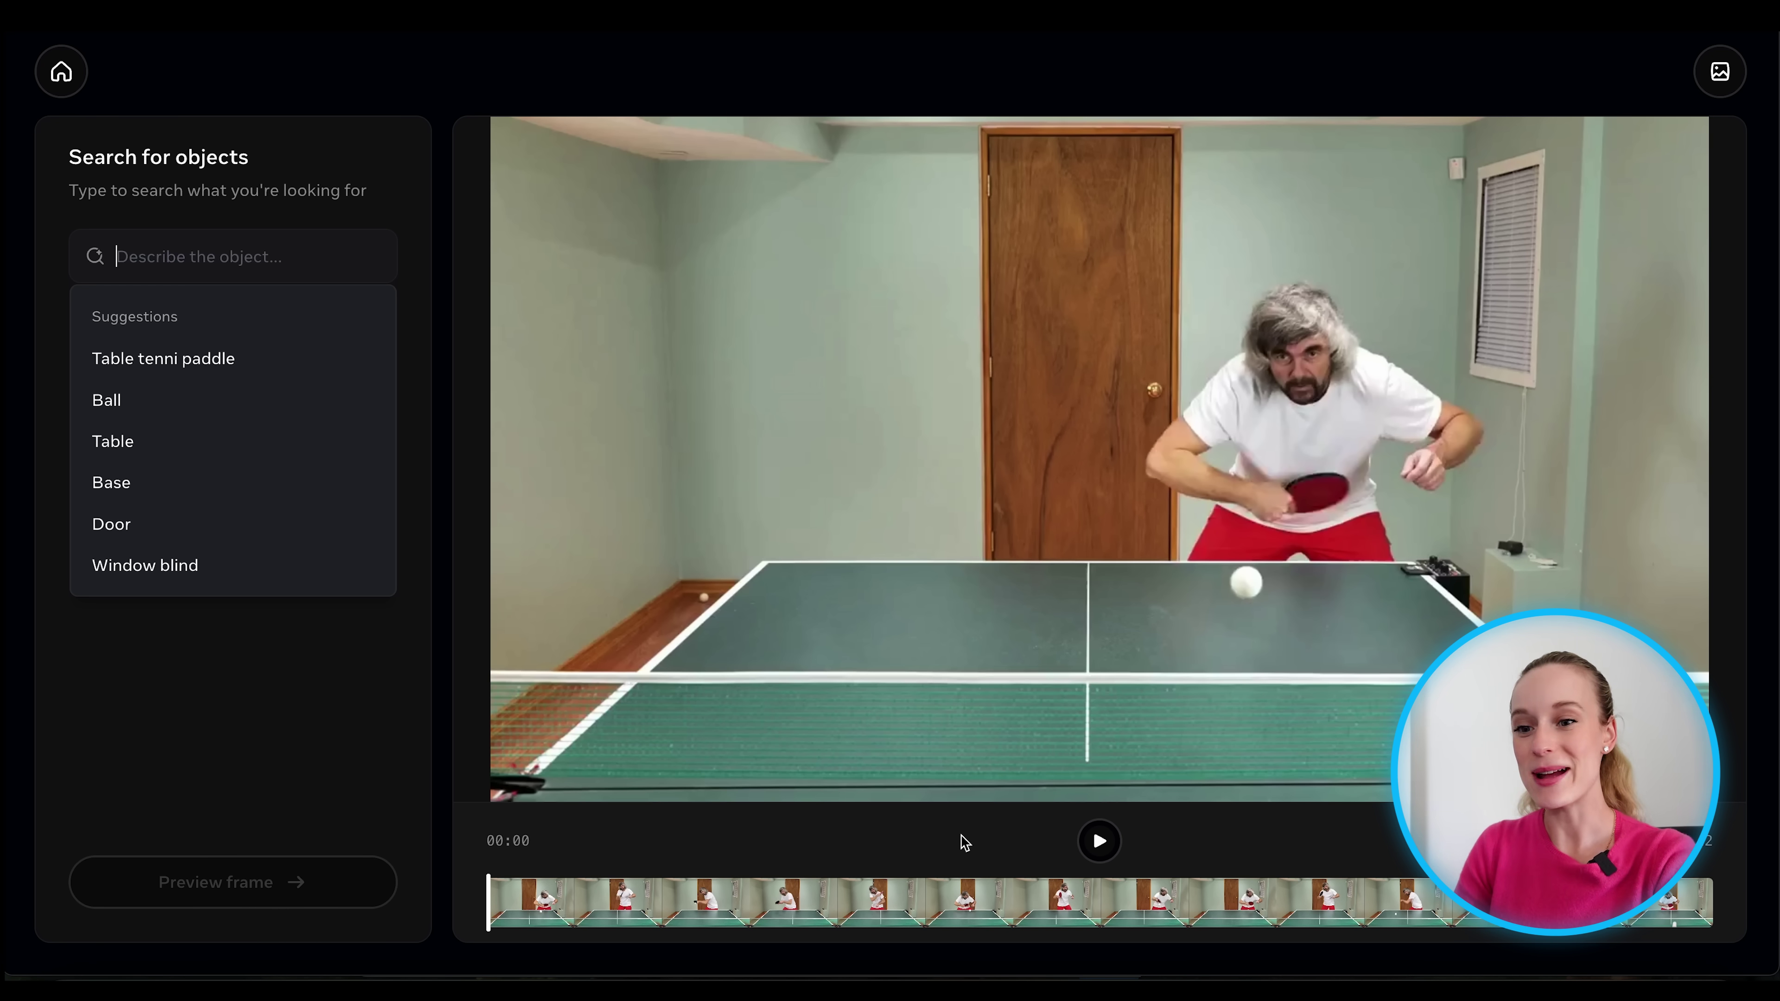
Preview 'table tennis ball' on the frame, then track it across the entire video.
type("table")
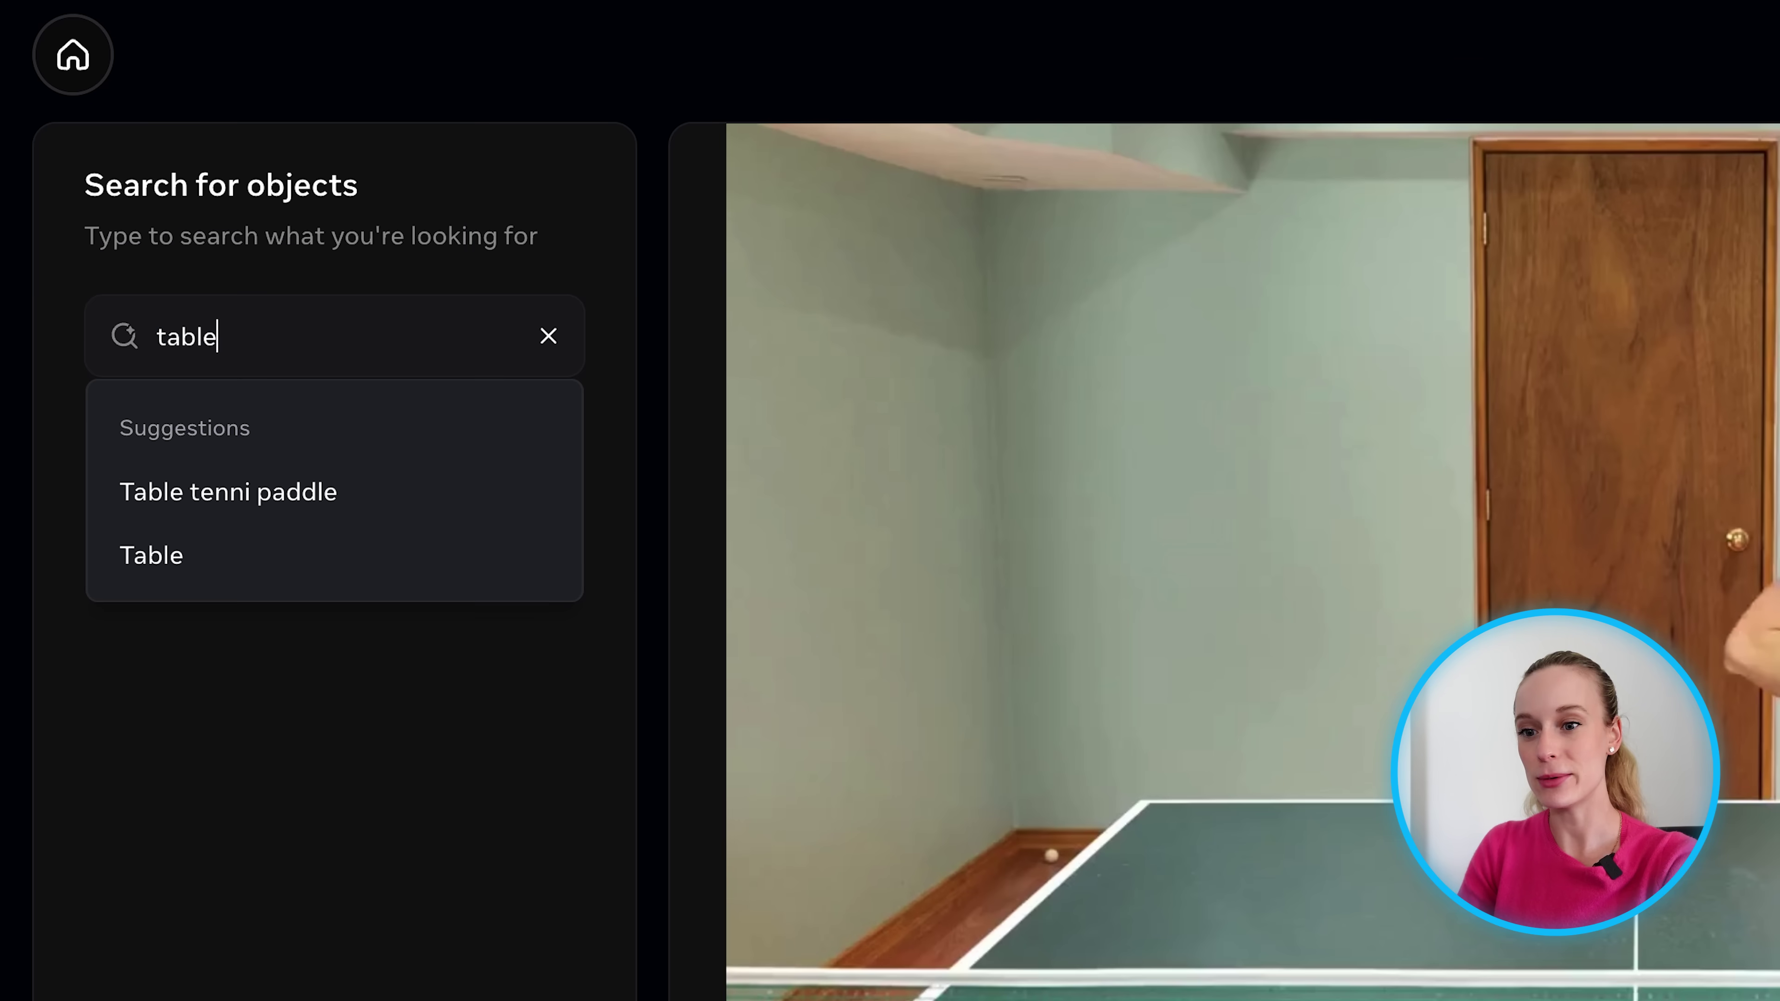
type(" tennis ball")
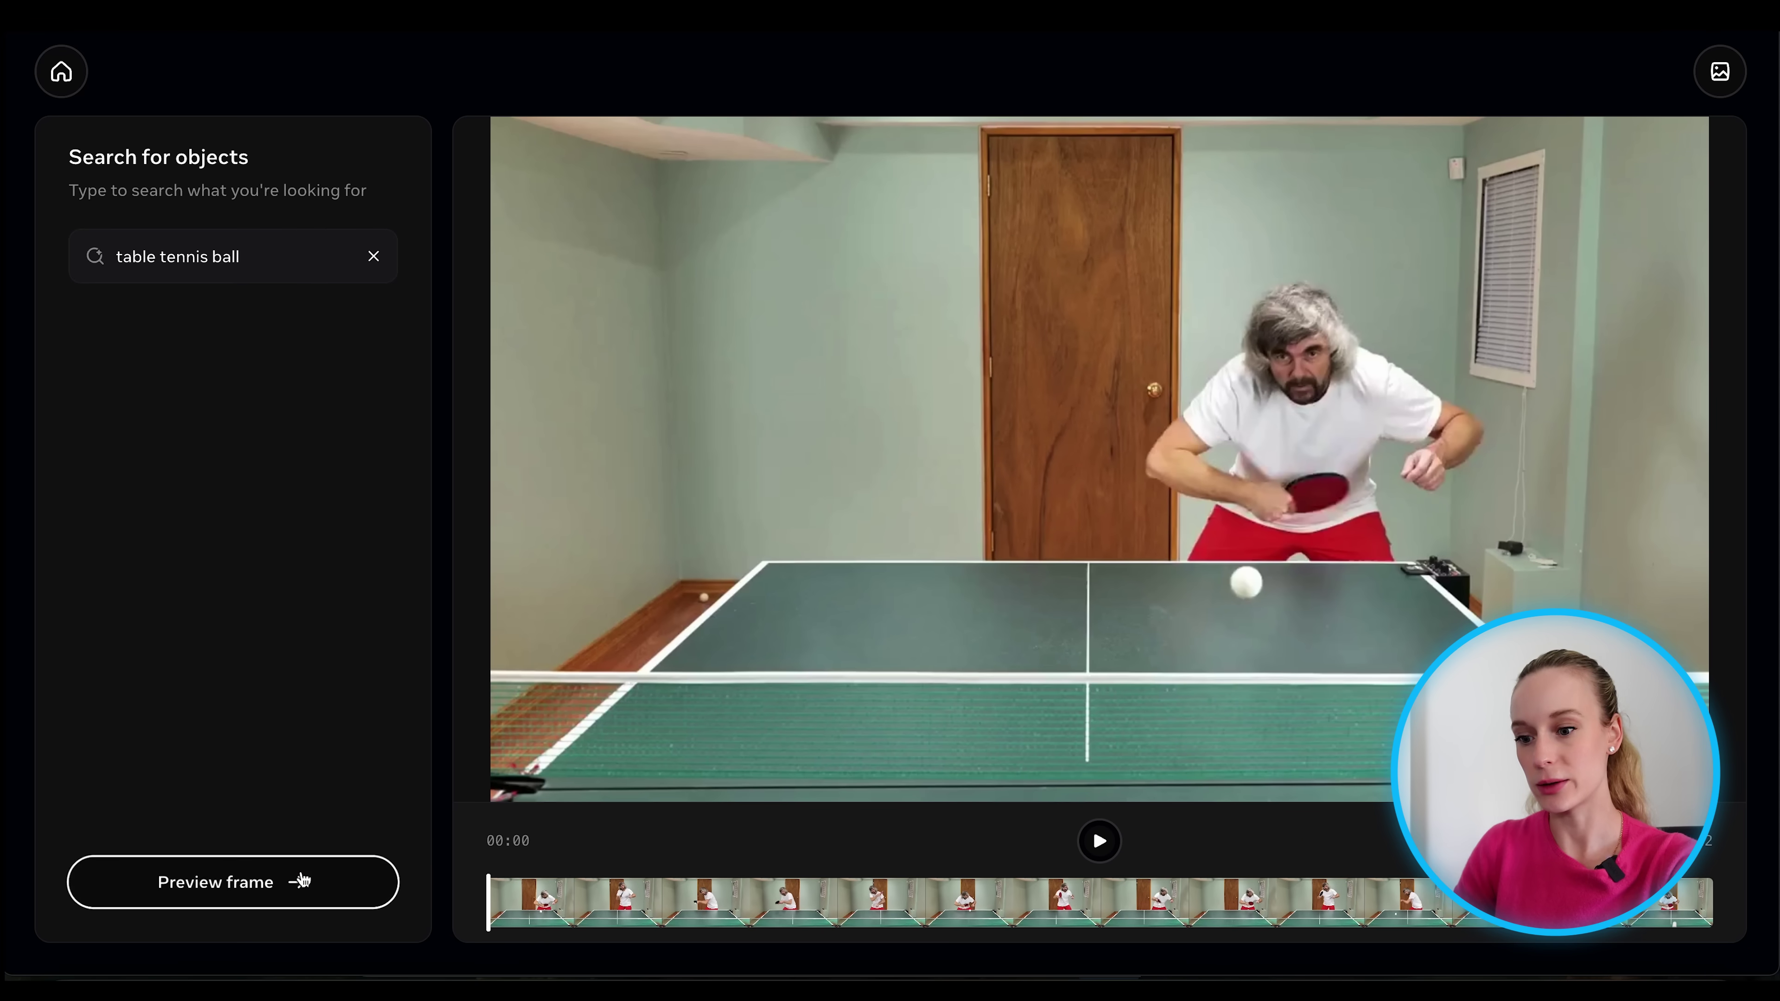
left_click(300, 874)
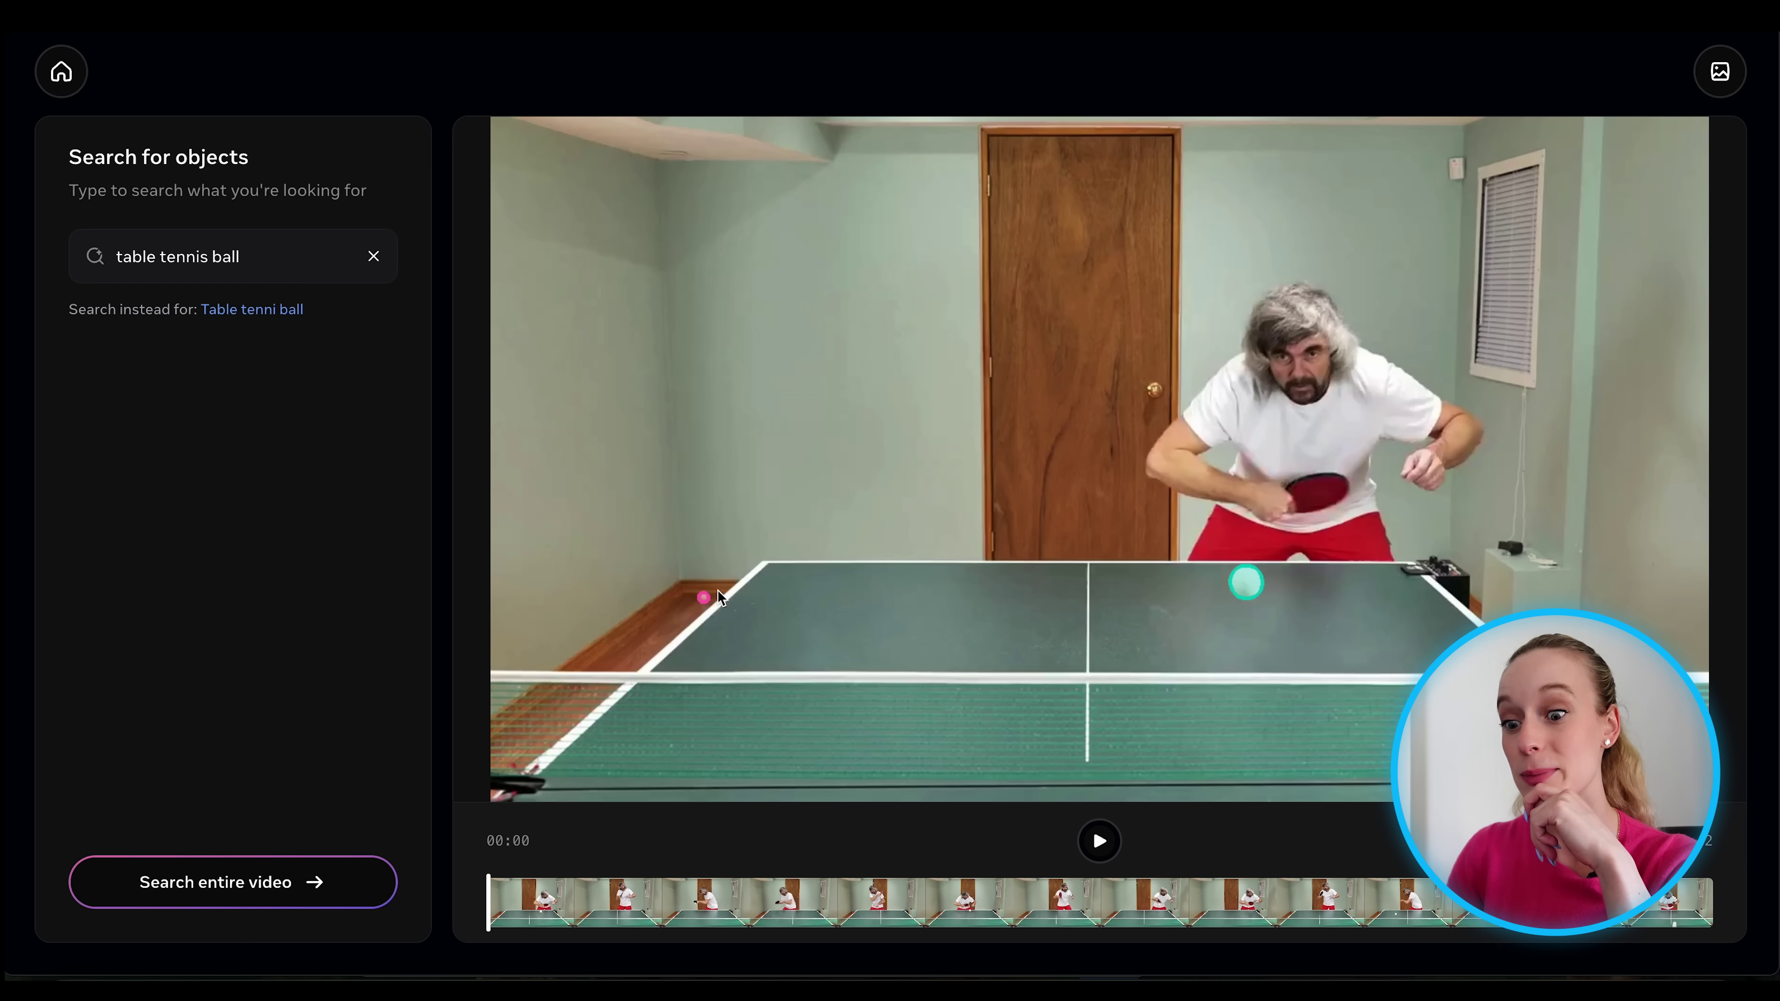
left_click(282, 908)
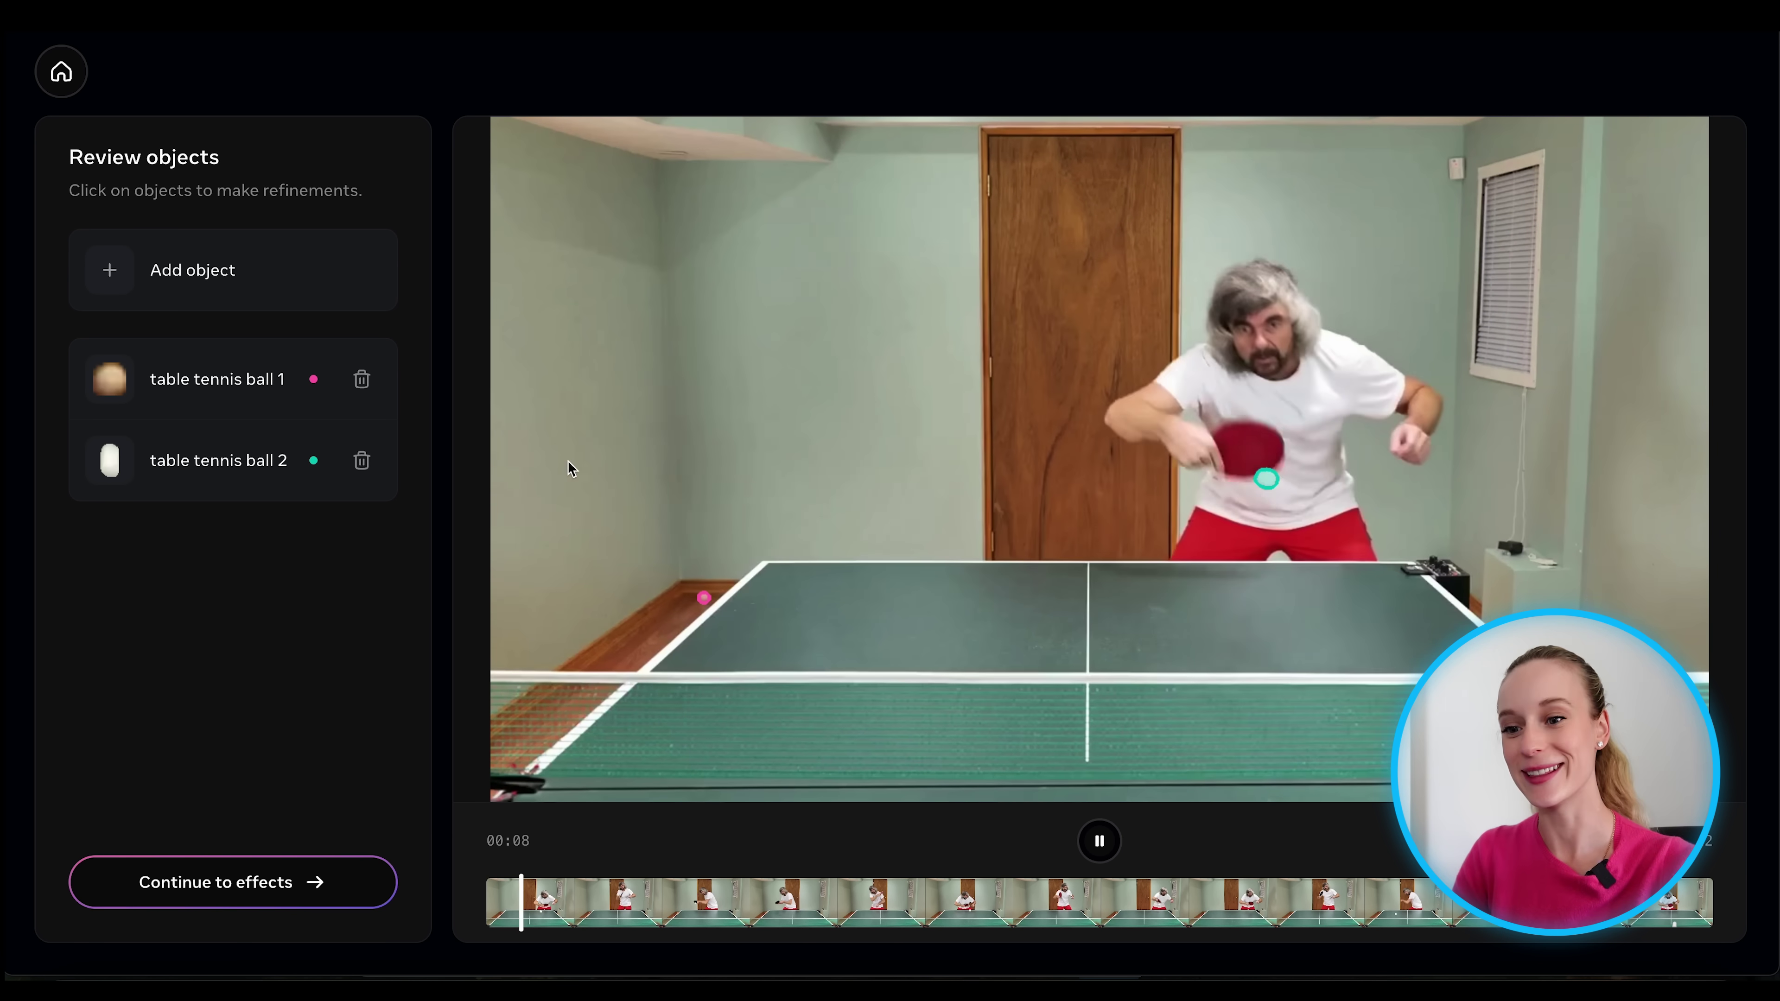
Select table tennis ball 1, proceed to the effects stage and list the object effects.
left_click(753, 554)
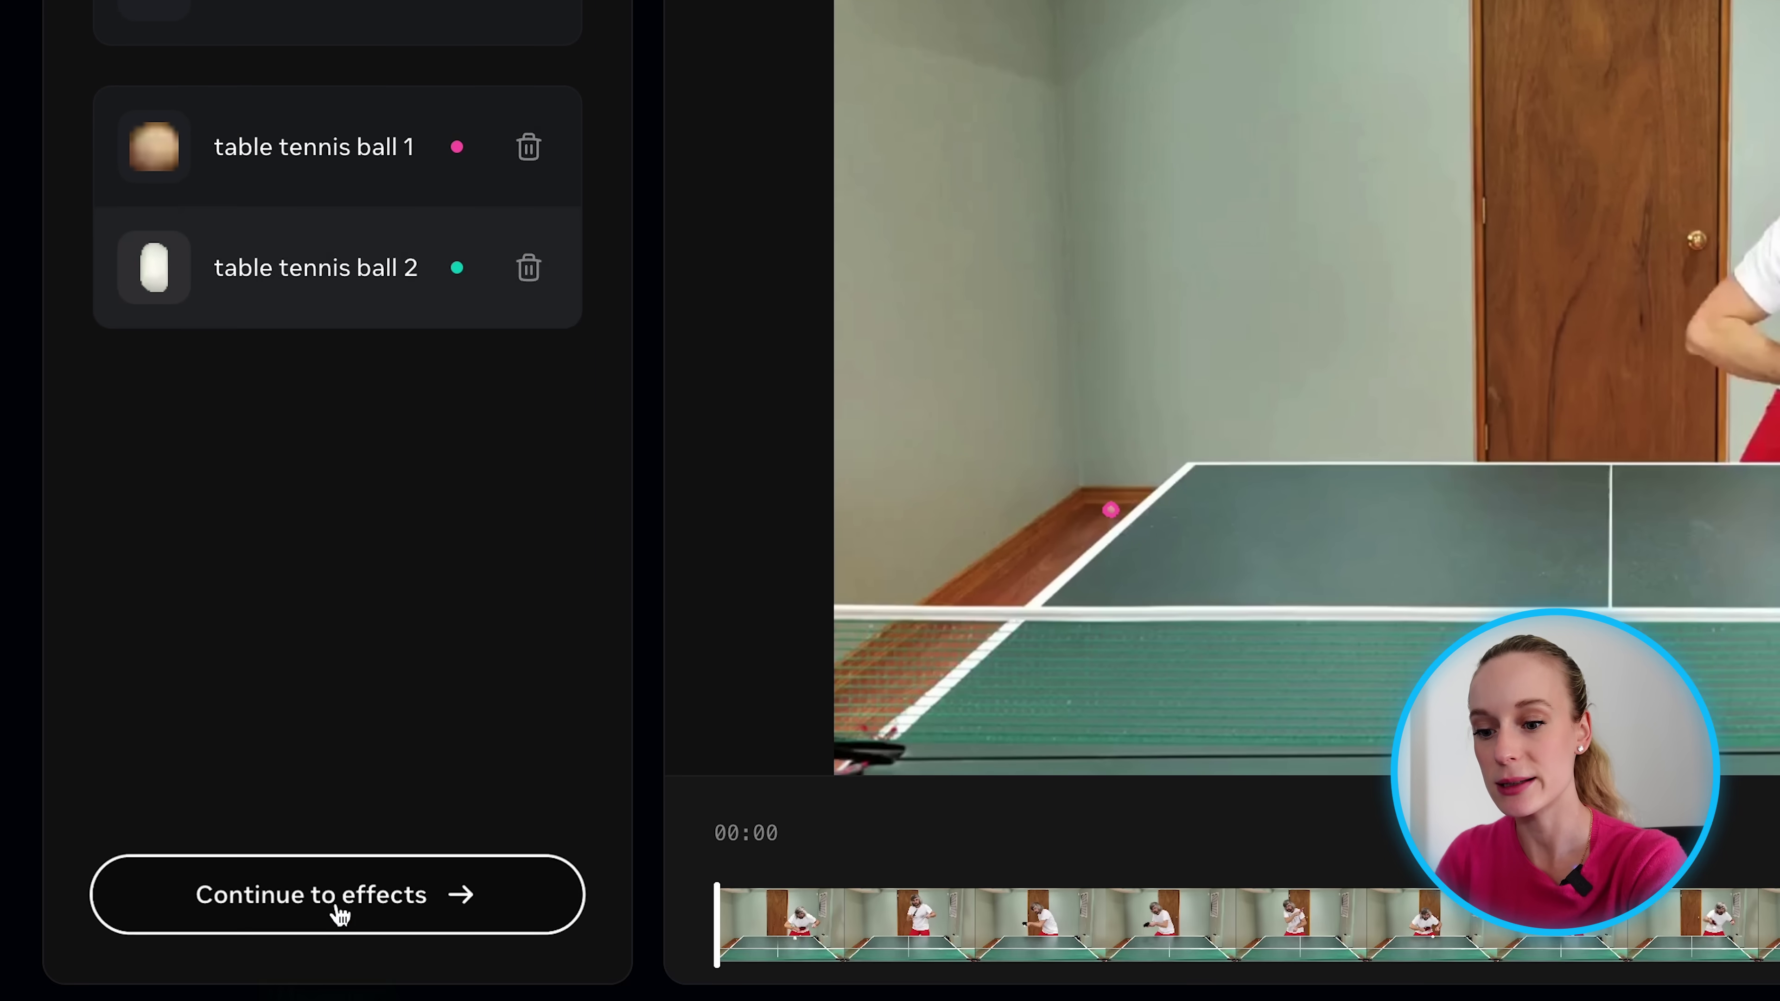
left_click(333, 899)
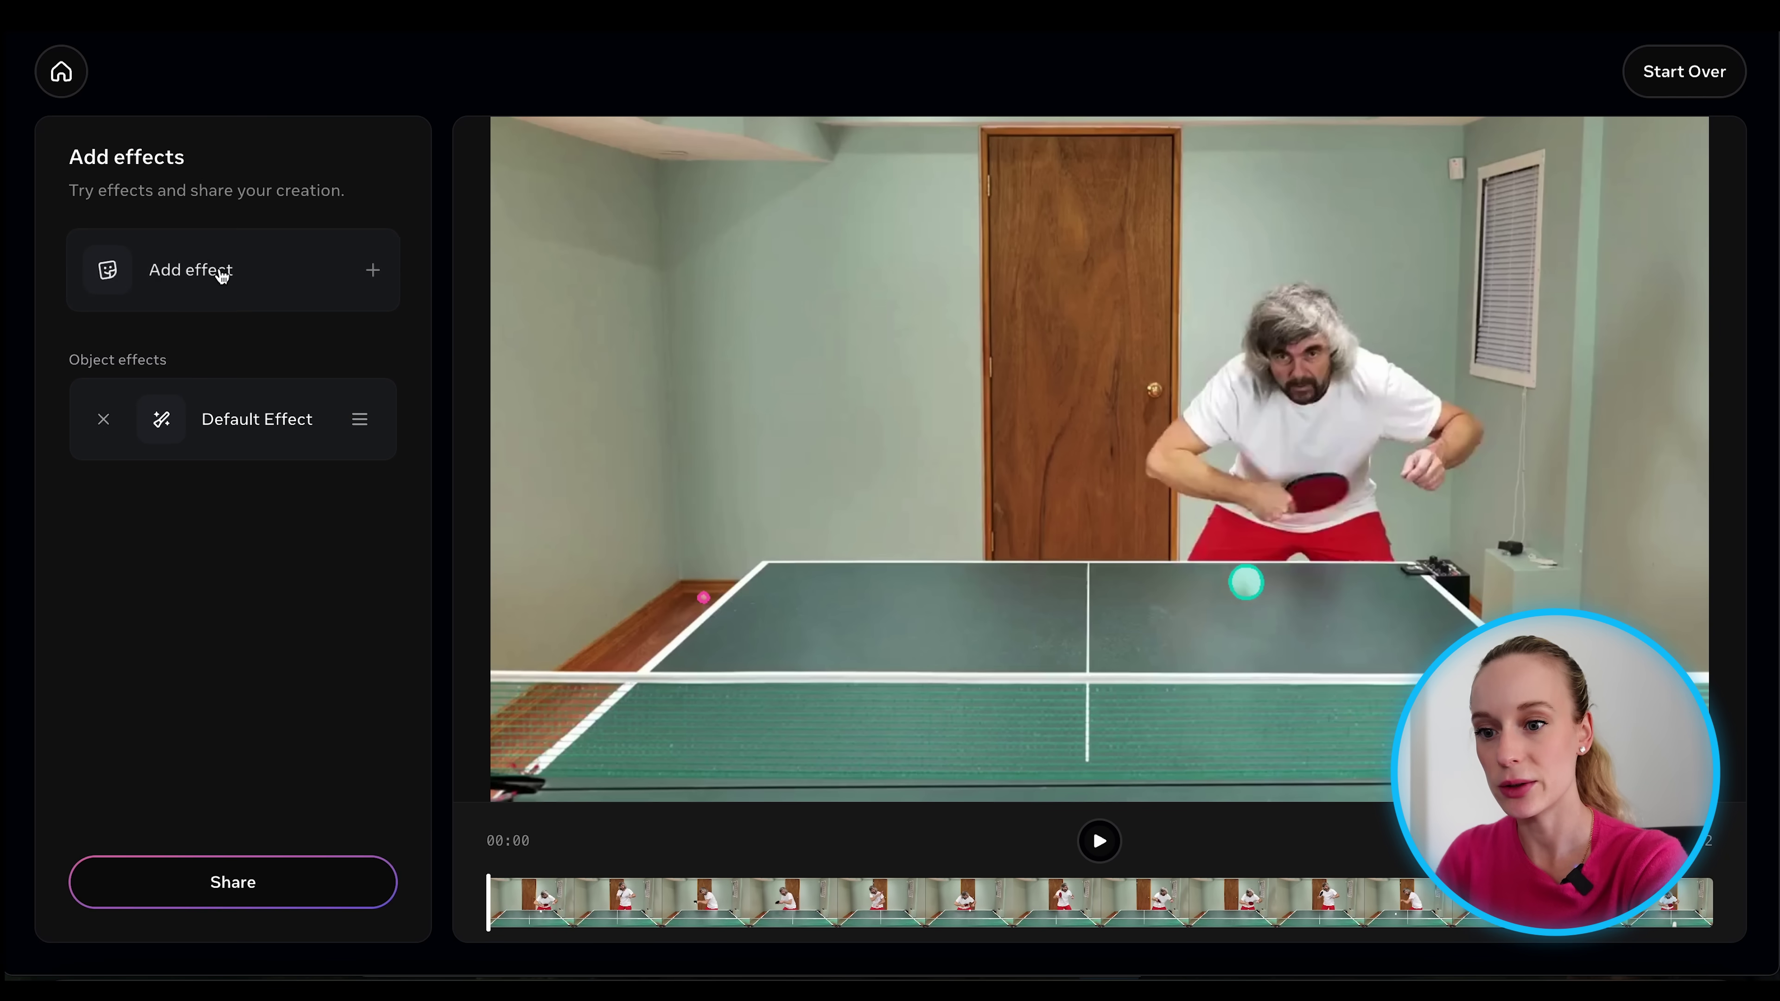
left_click(222, 276)
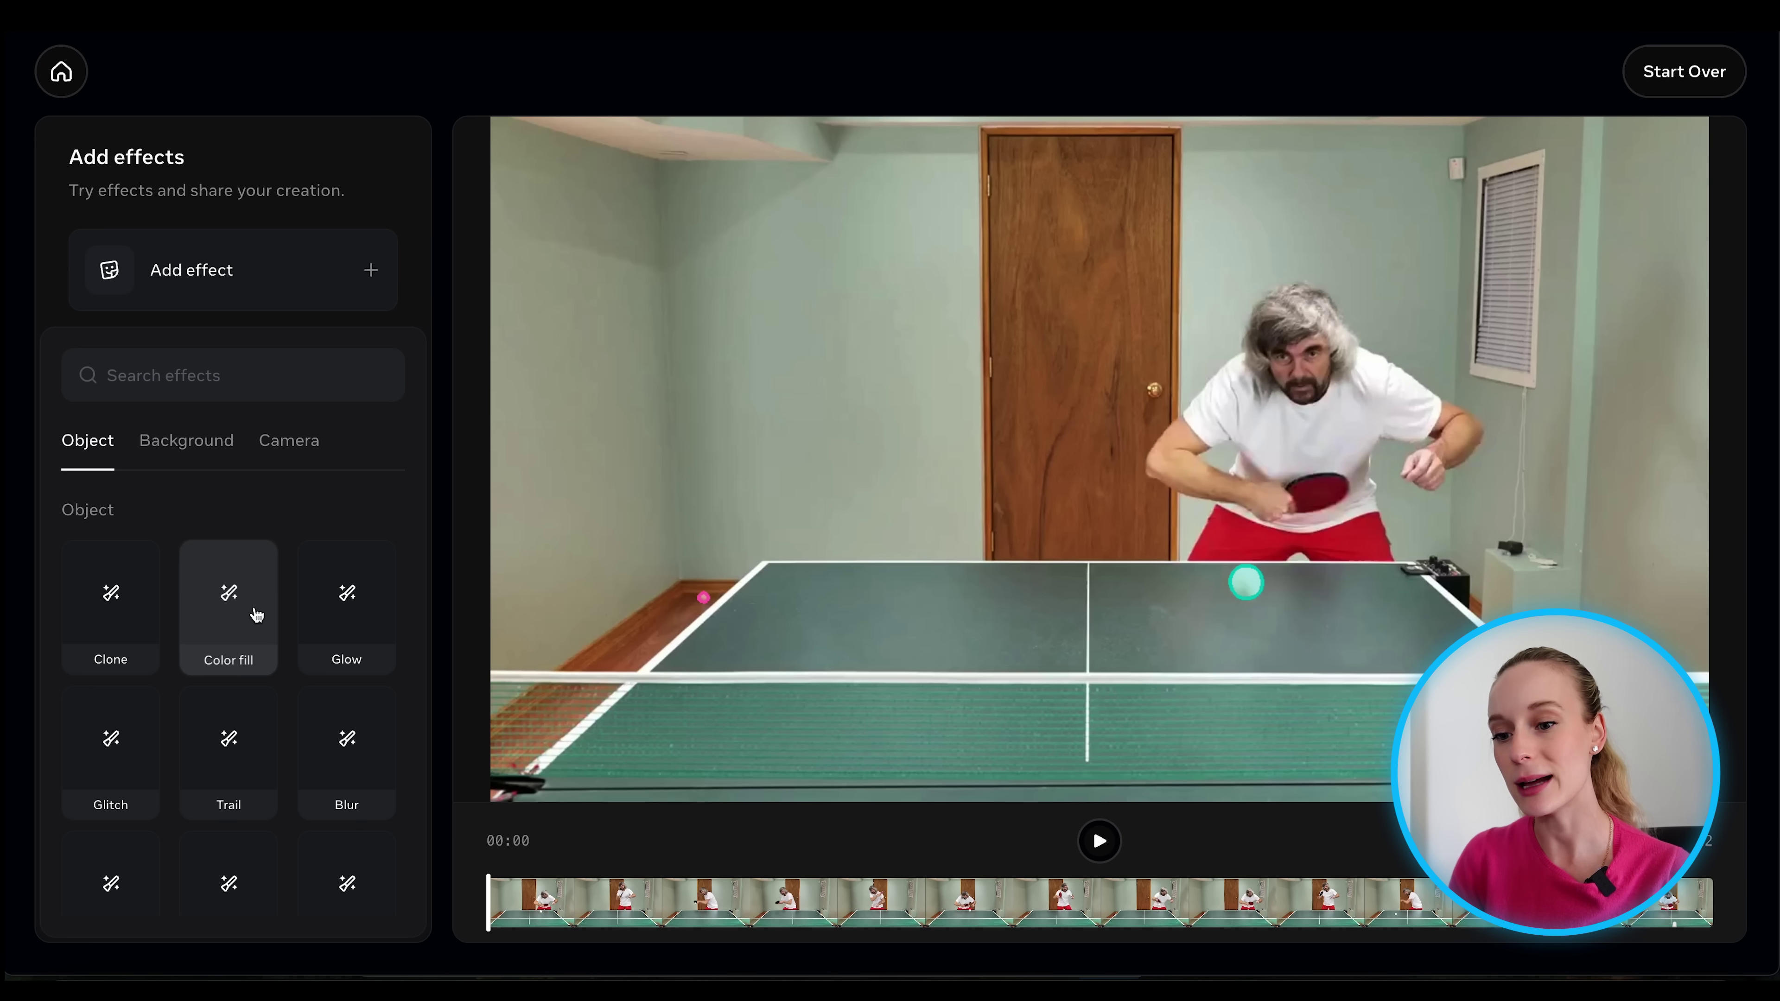
Play back the glowing balls, then add a Trail effect to them.
scroll(255, 616, "down", 2)
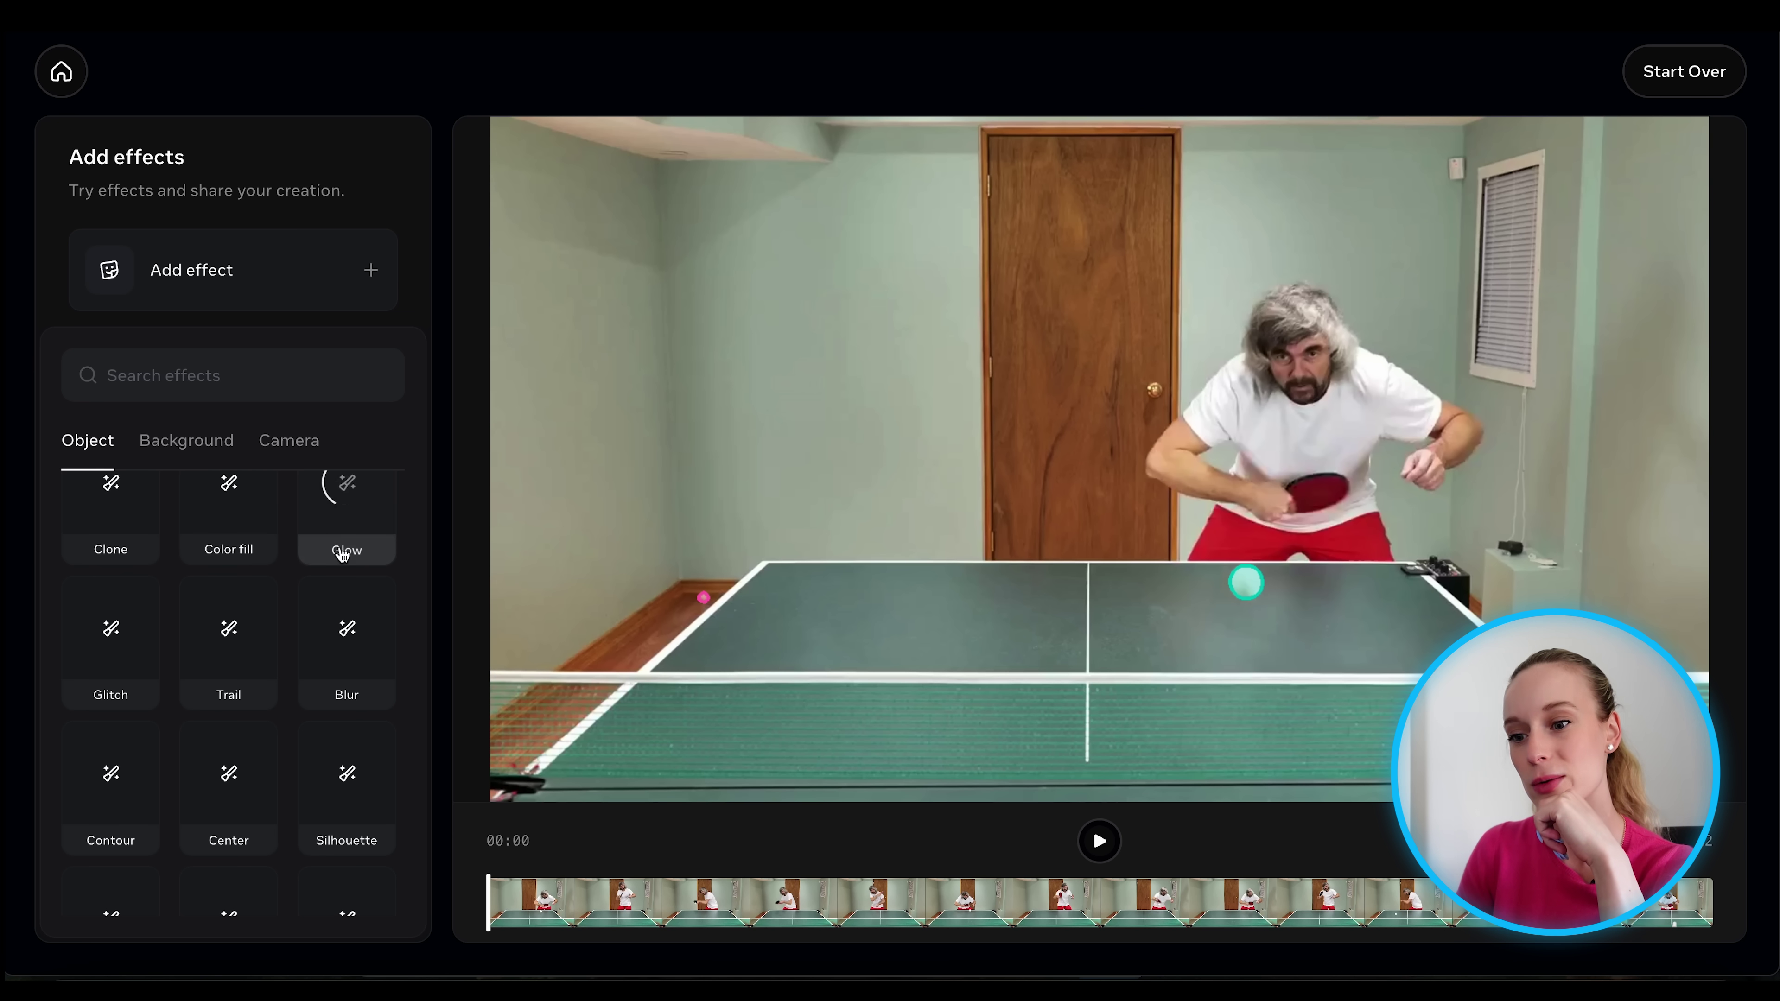
left_click(1092, 838)
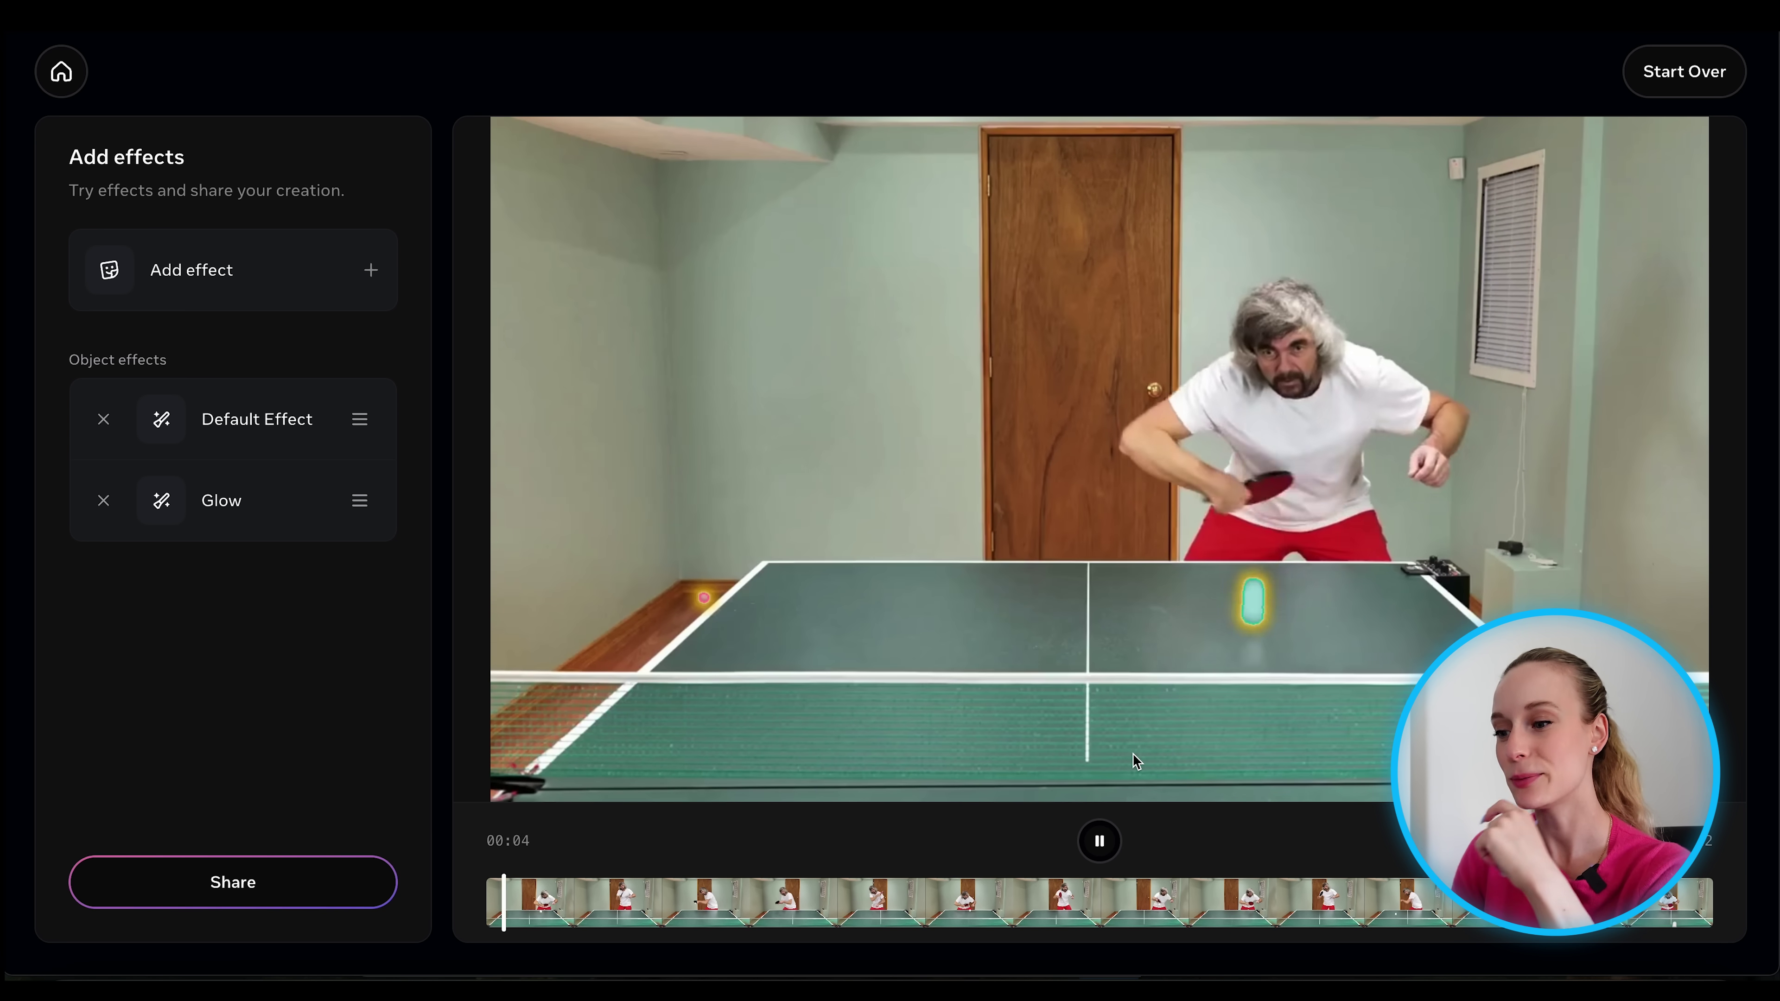
left_click(232, 274)
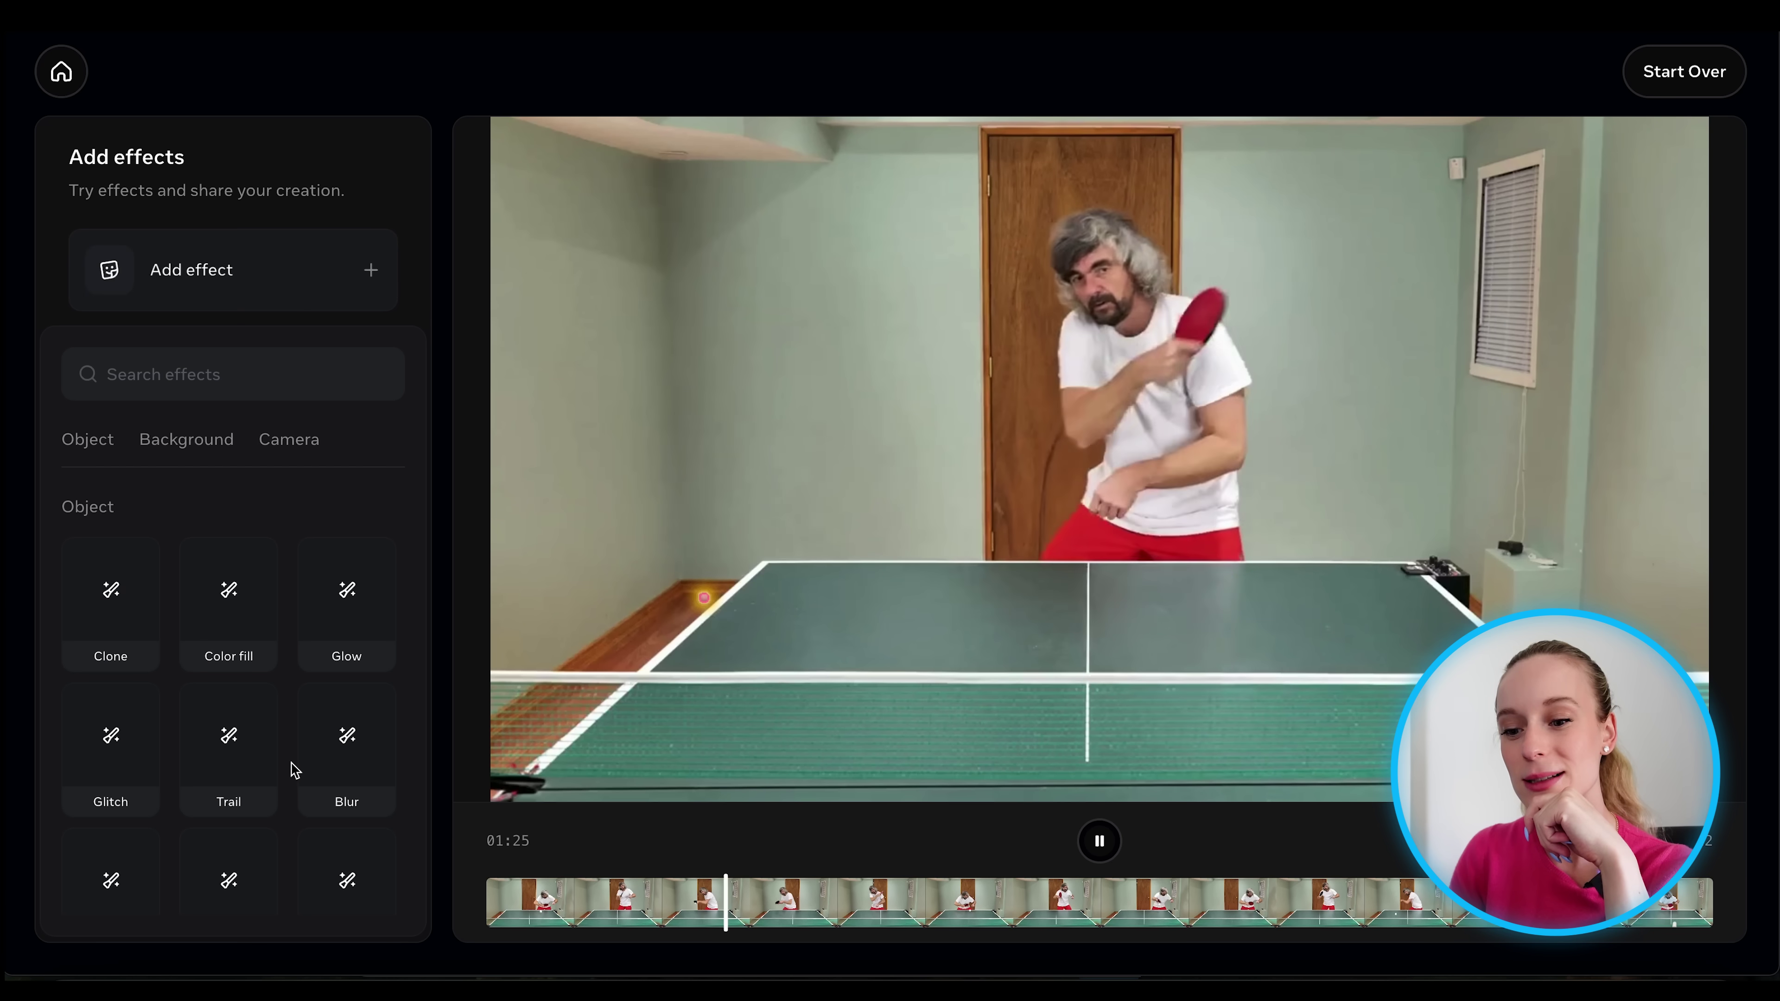
scroll(290, 772, "down", 4)
scroll(252, 630, "up", 2)
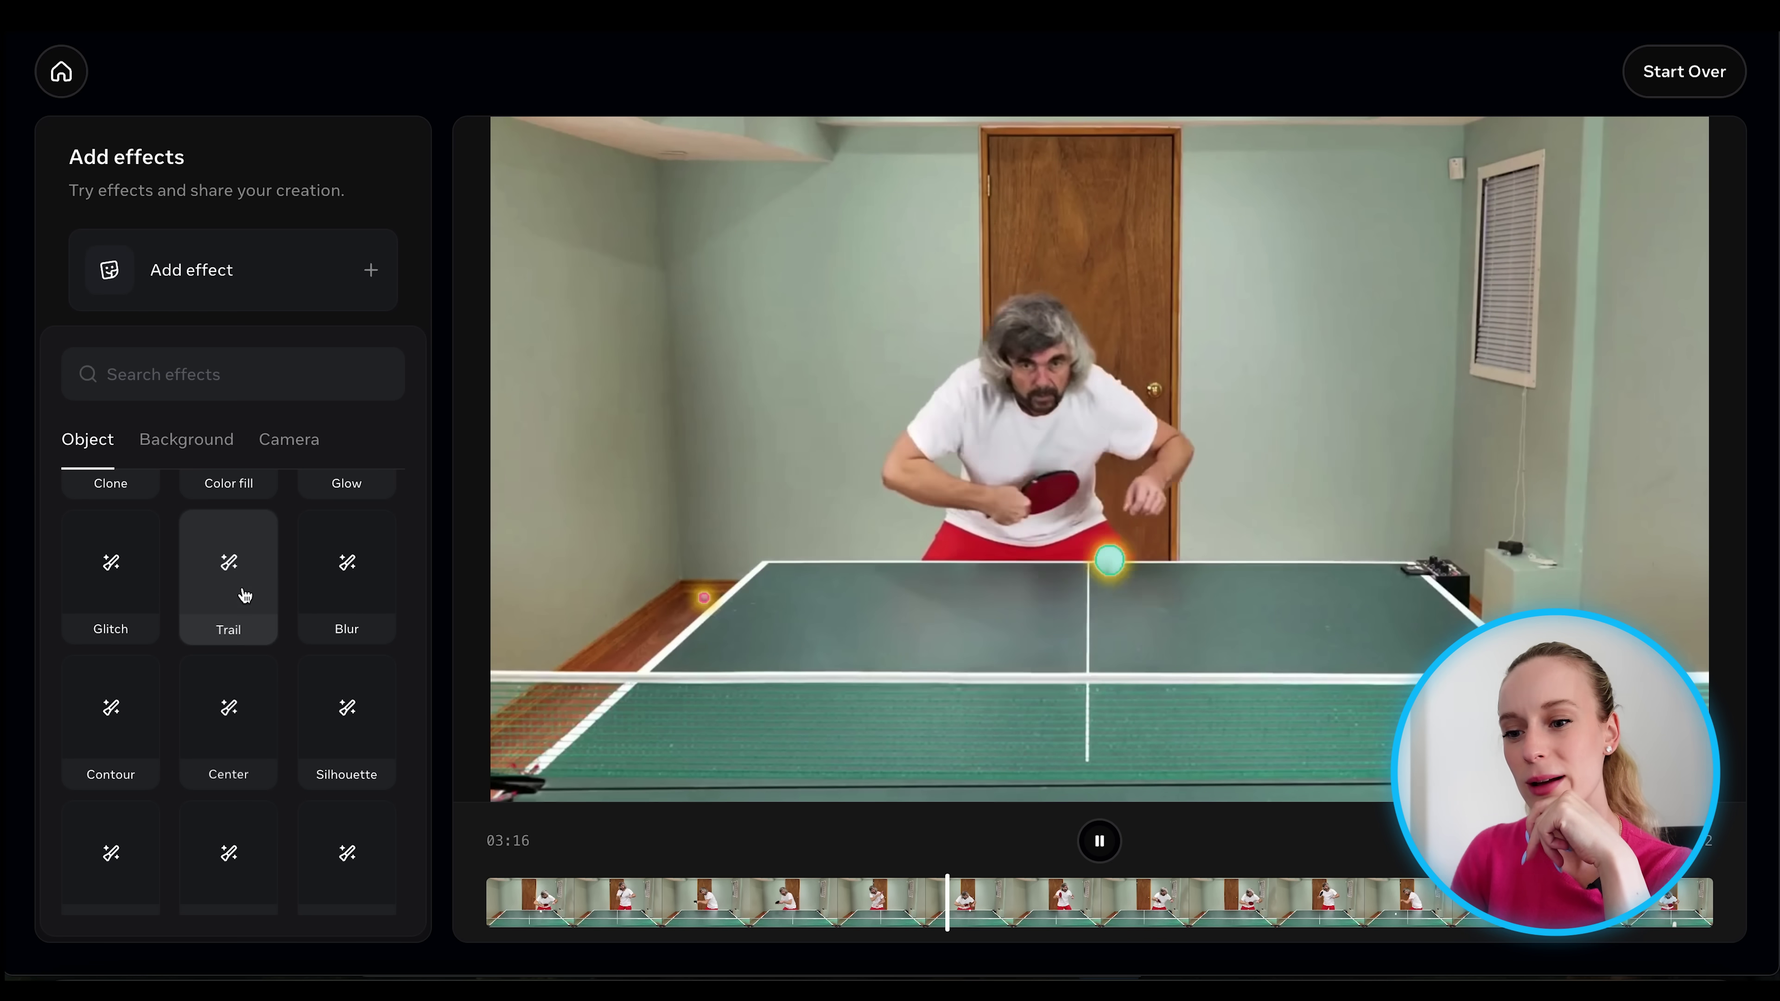
left_click(242, 596)
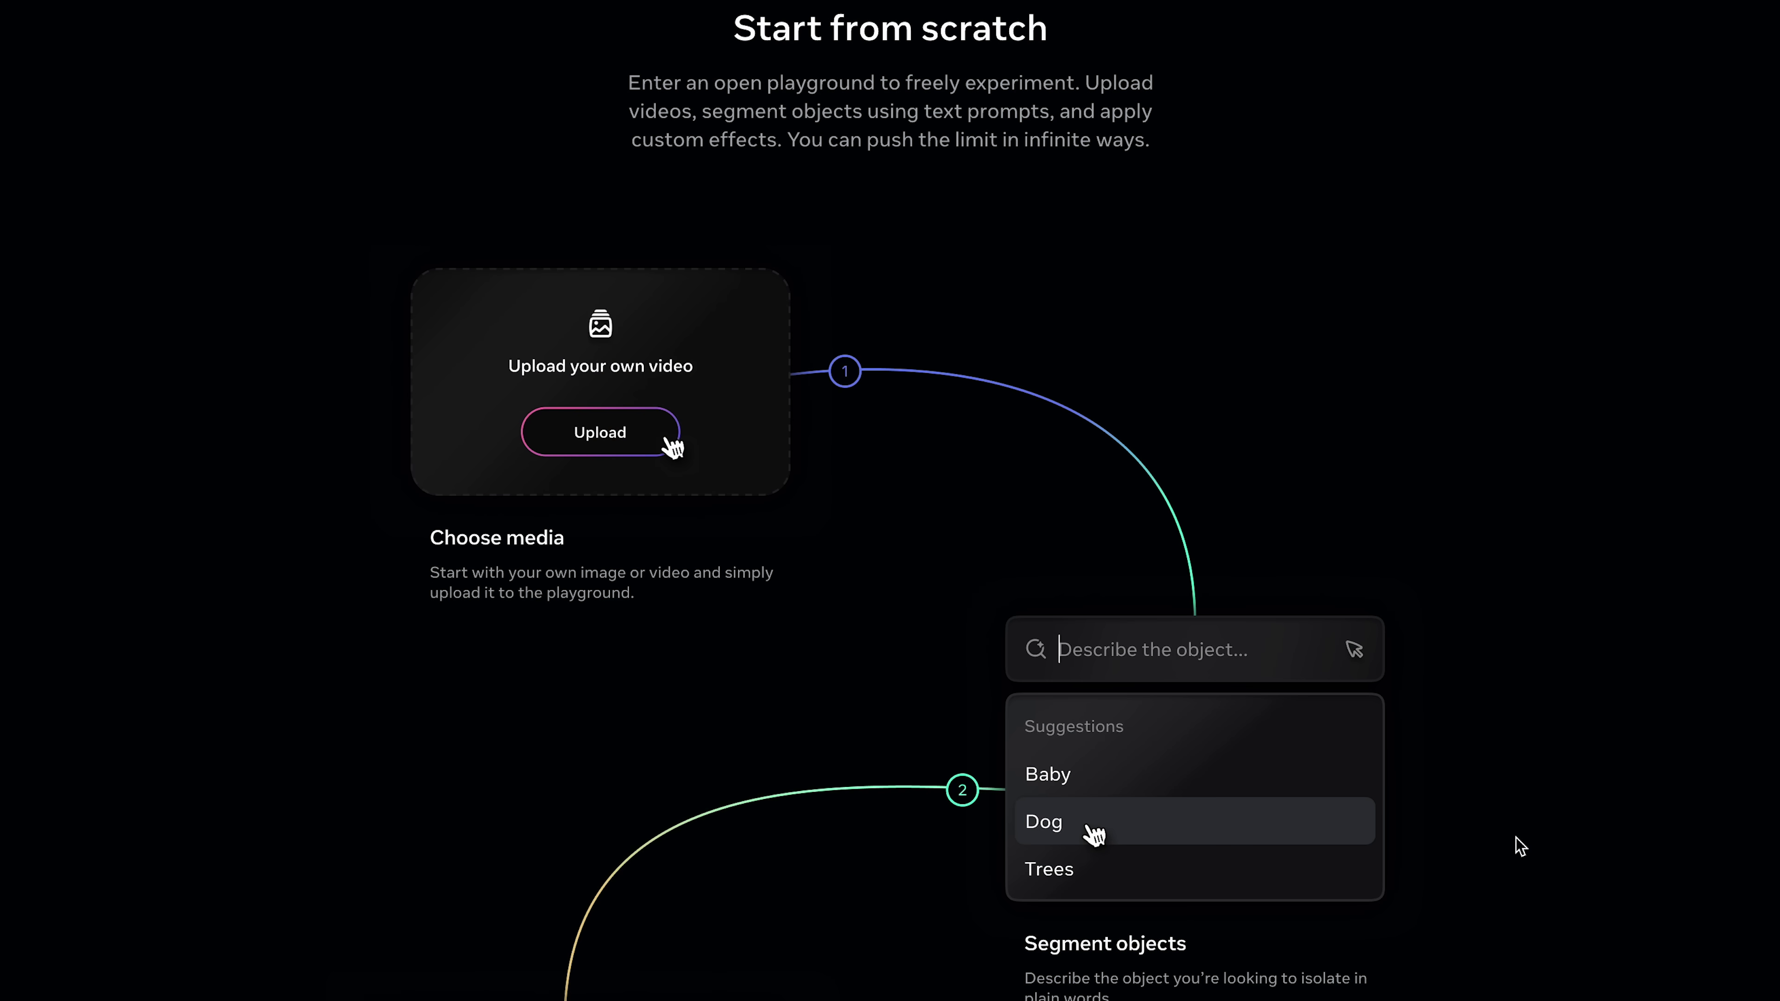
Scroll the home page past the how-it-works section toward the video options.
scroll(1520, 847, "down", 1)
scroll(1520, 846, "down", 8)
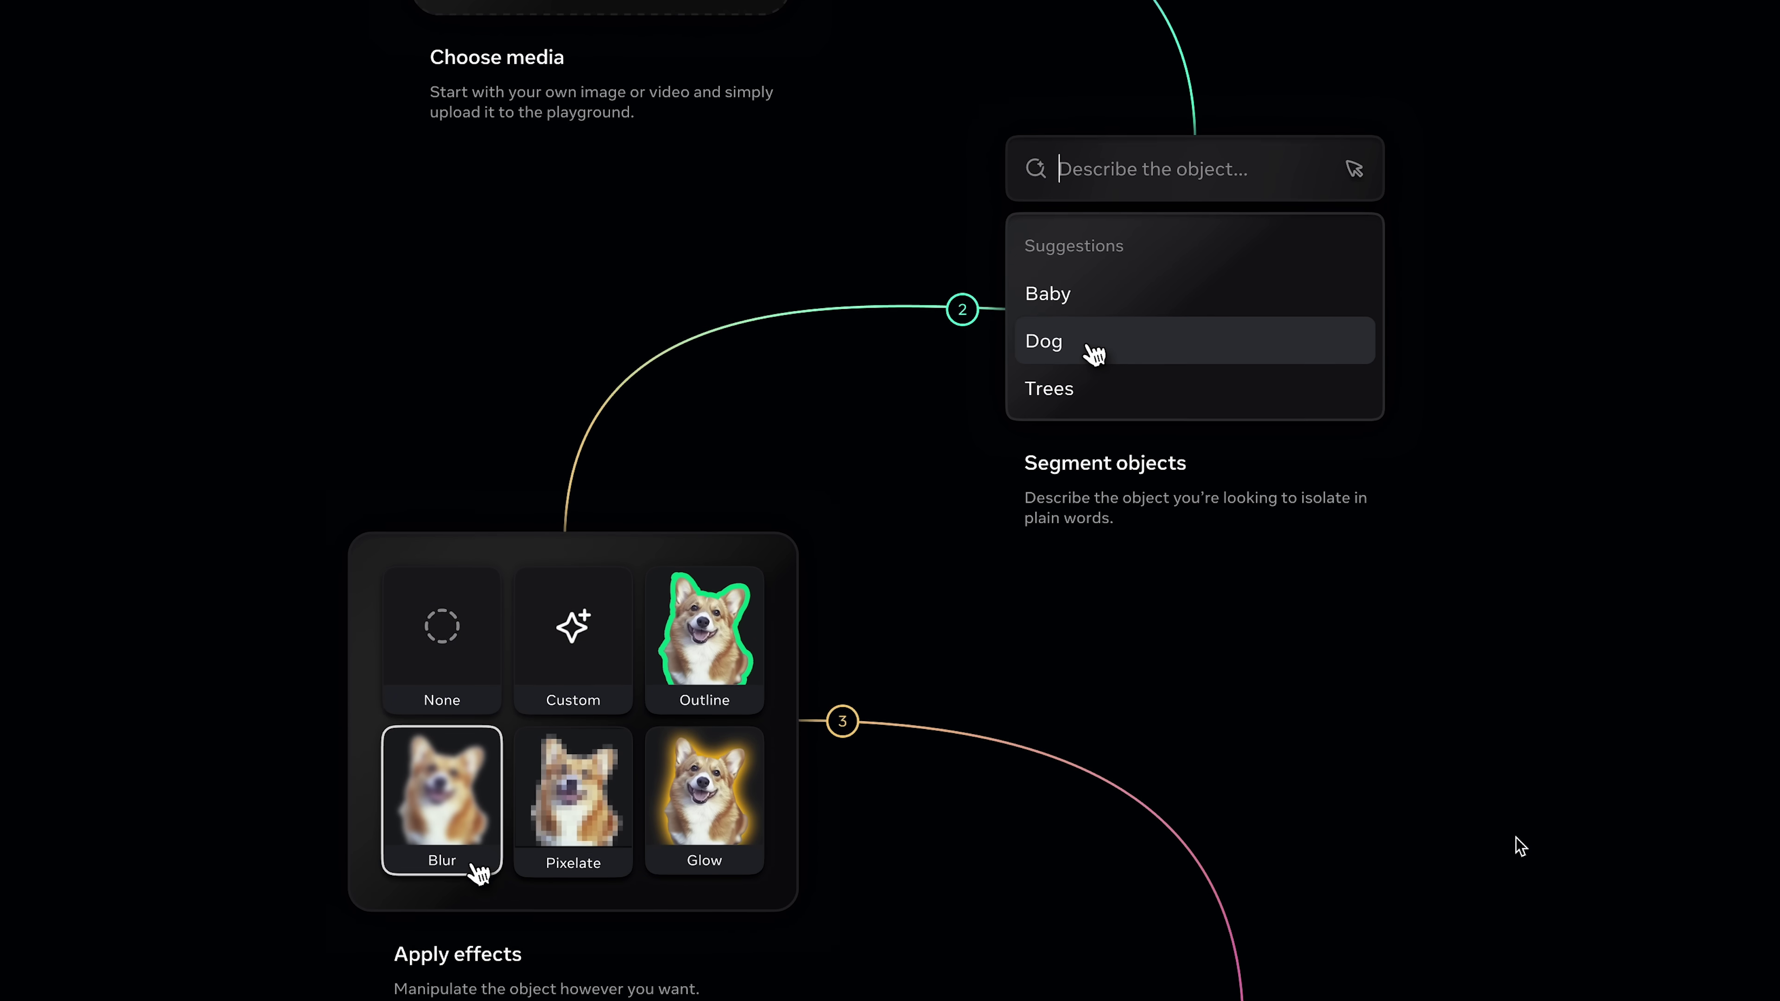
scroll(1521, 847, "down", 5)
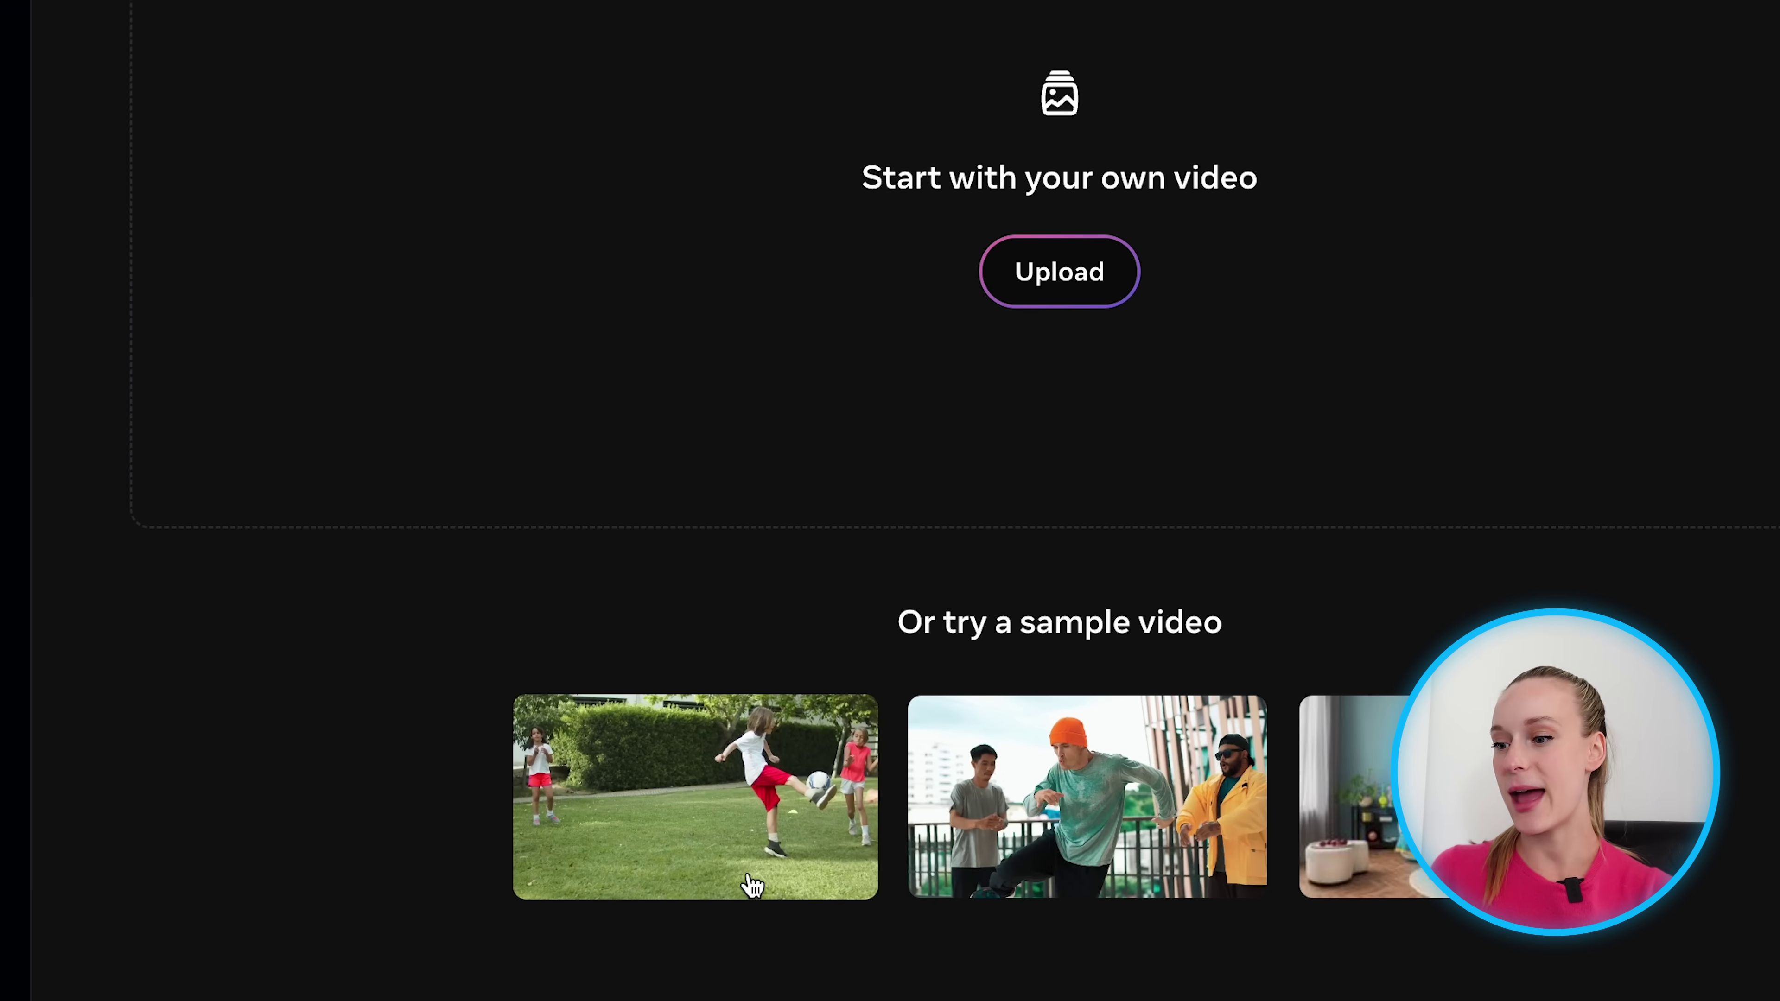
Load and play the soccer sample, then apply Pixelate face to its three detected faces.
left_click(821, 829)
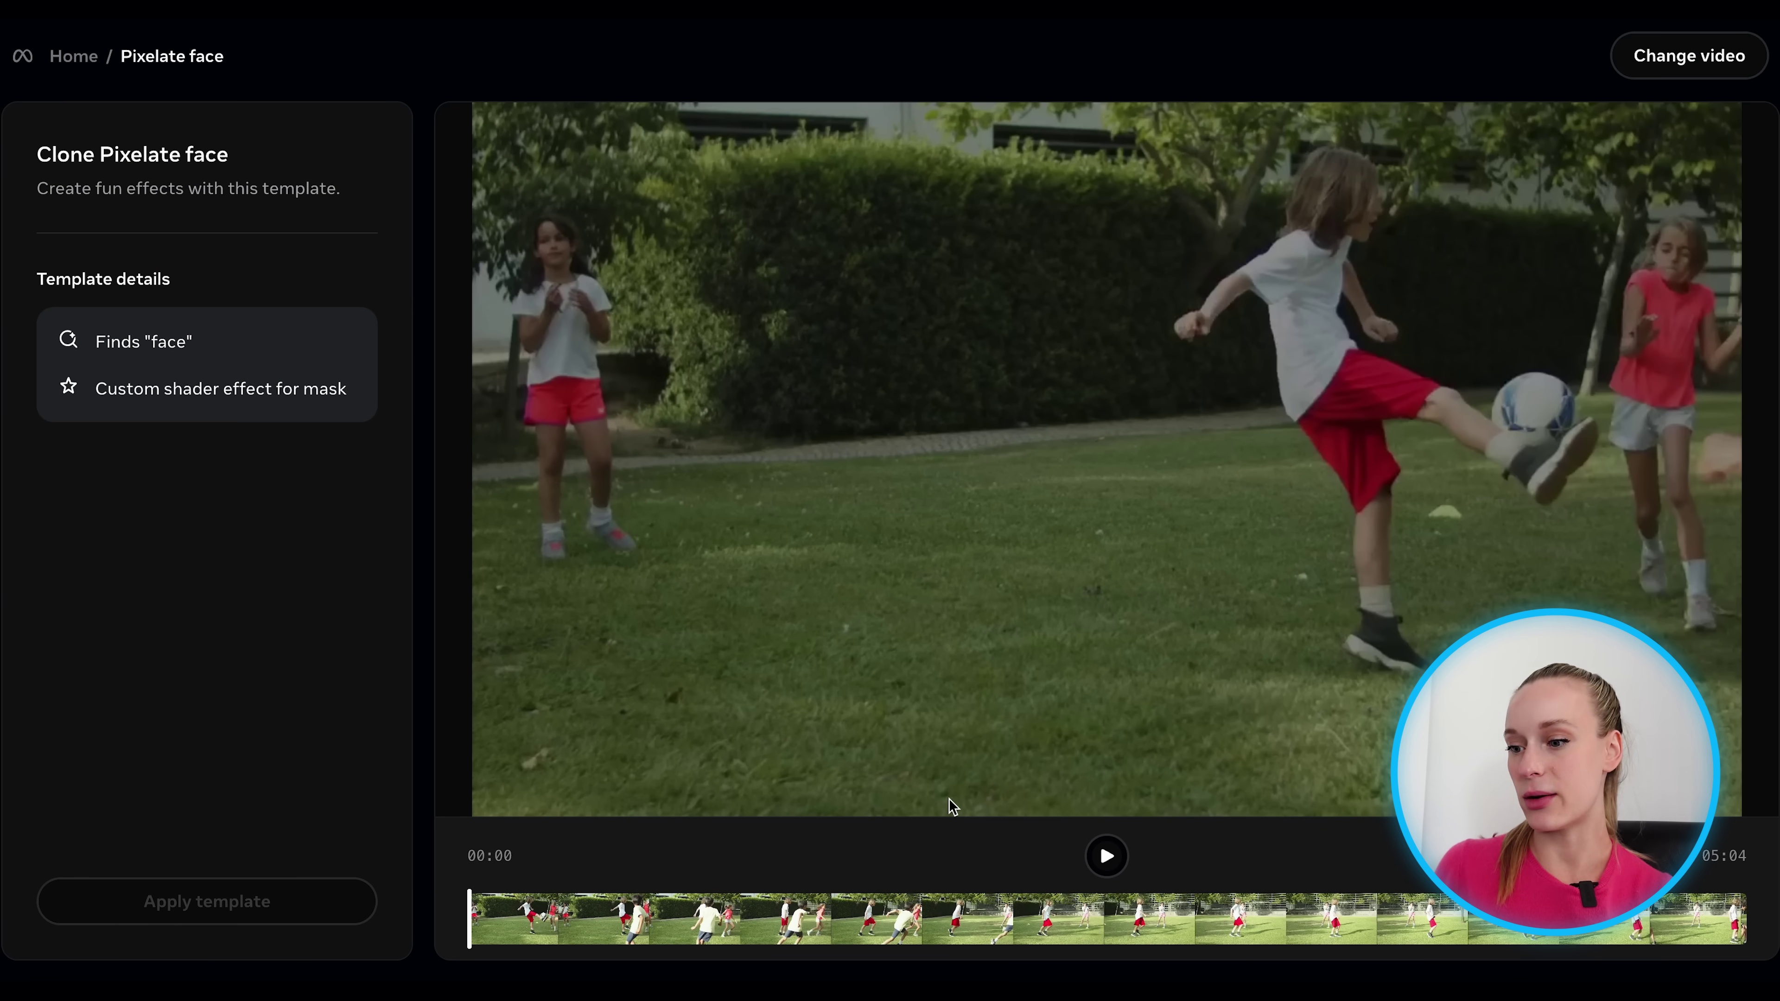
left_click(1101, 860)
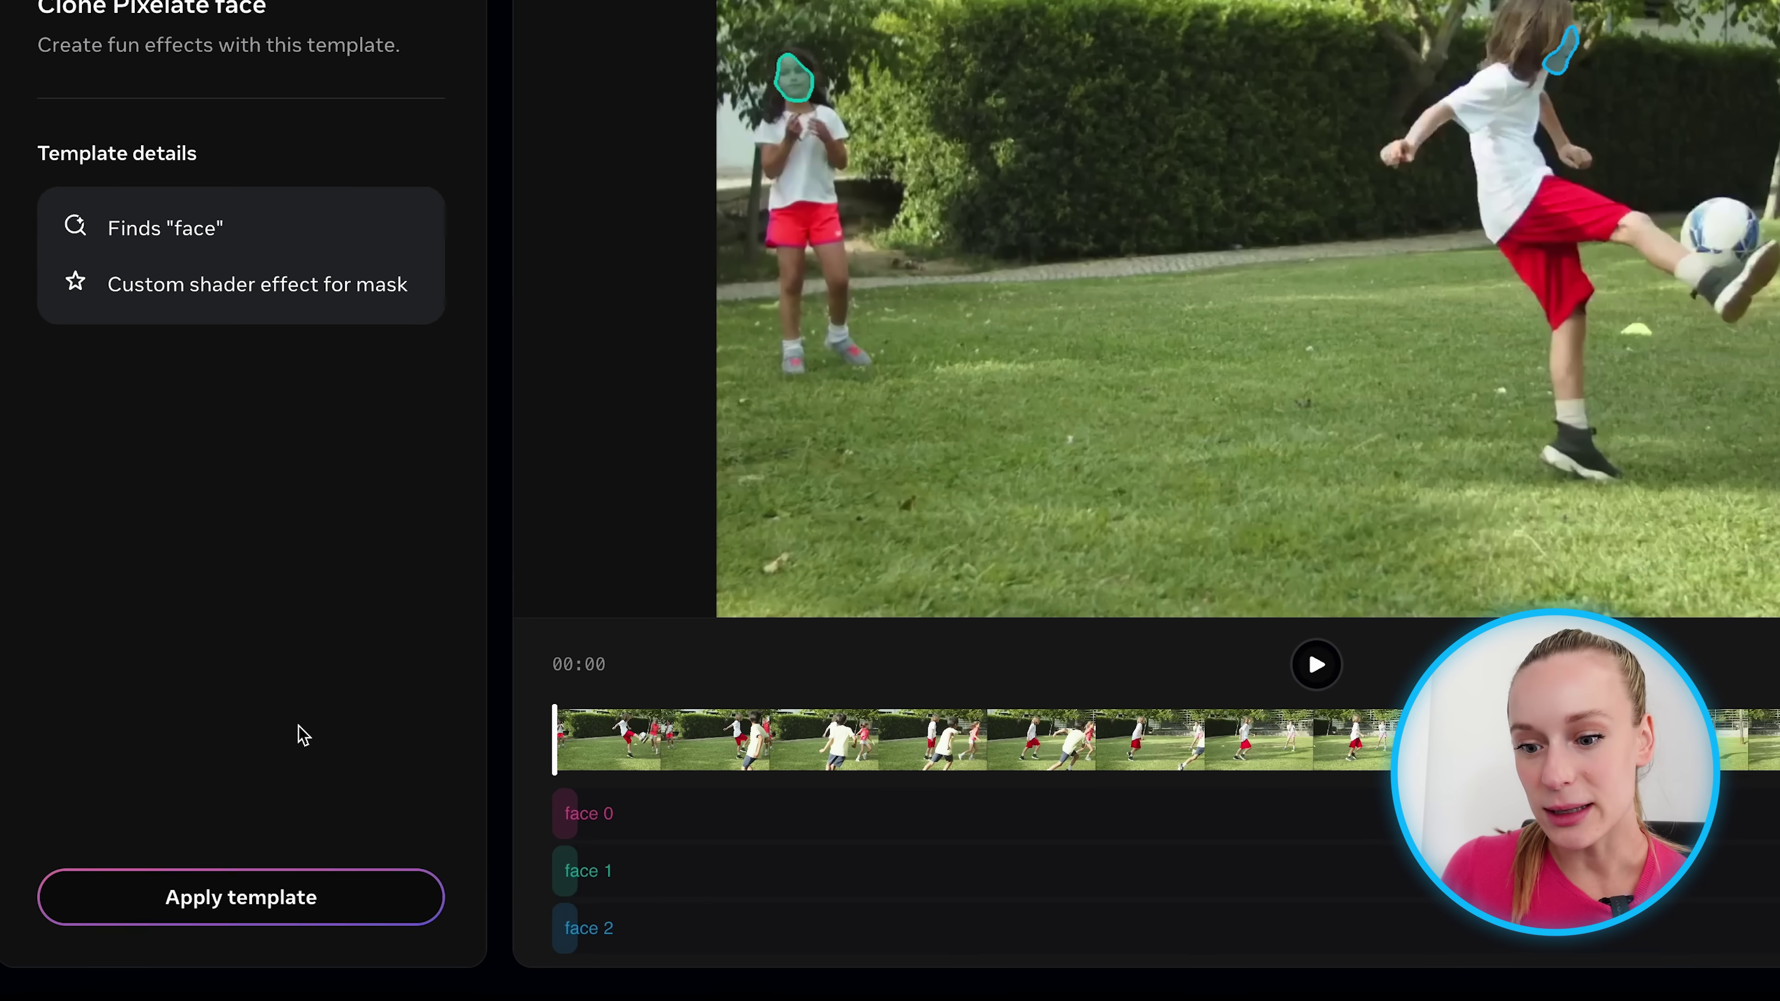
left_click(219, 907)
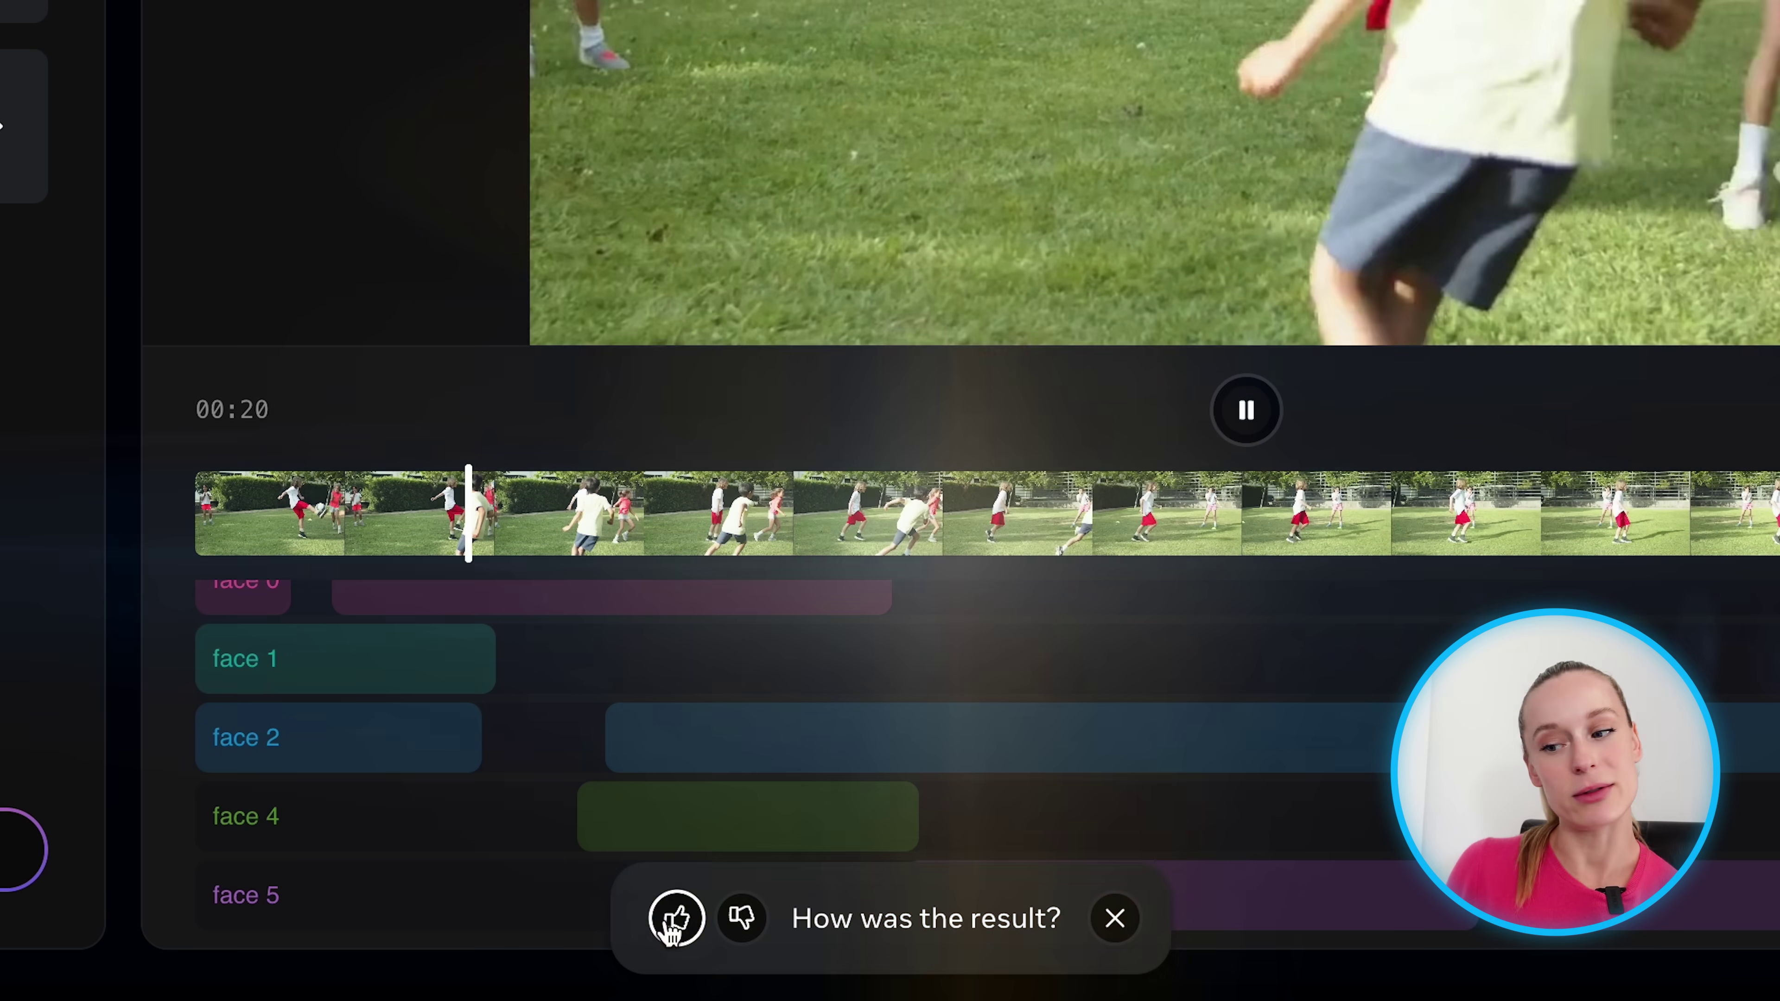
Add and remove a background Spotlight on the office clip, keeping only Mosaic, then go home.
left_click(679, 917)
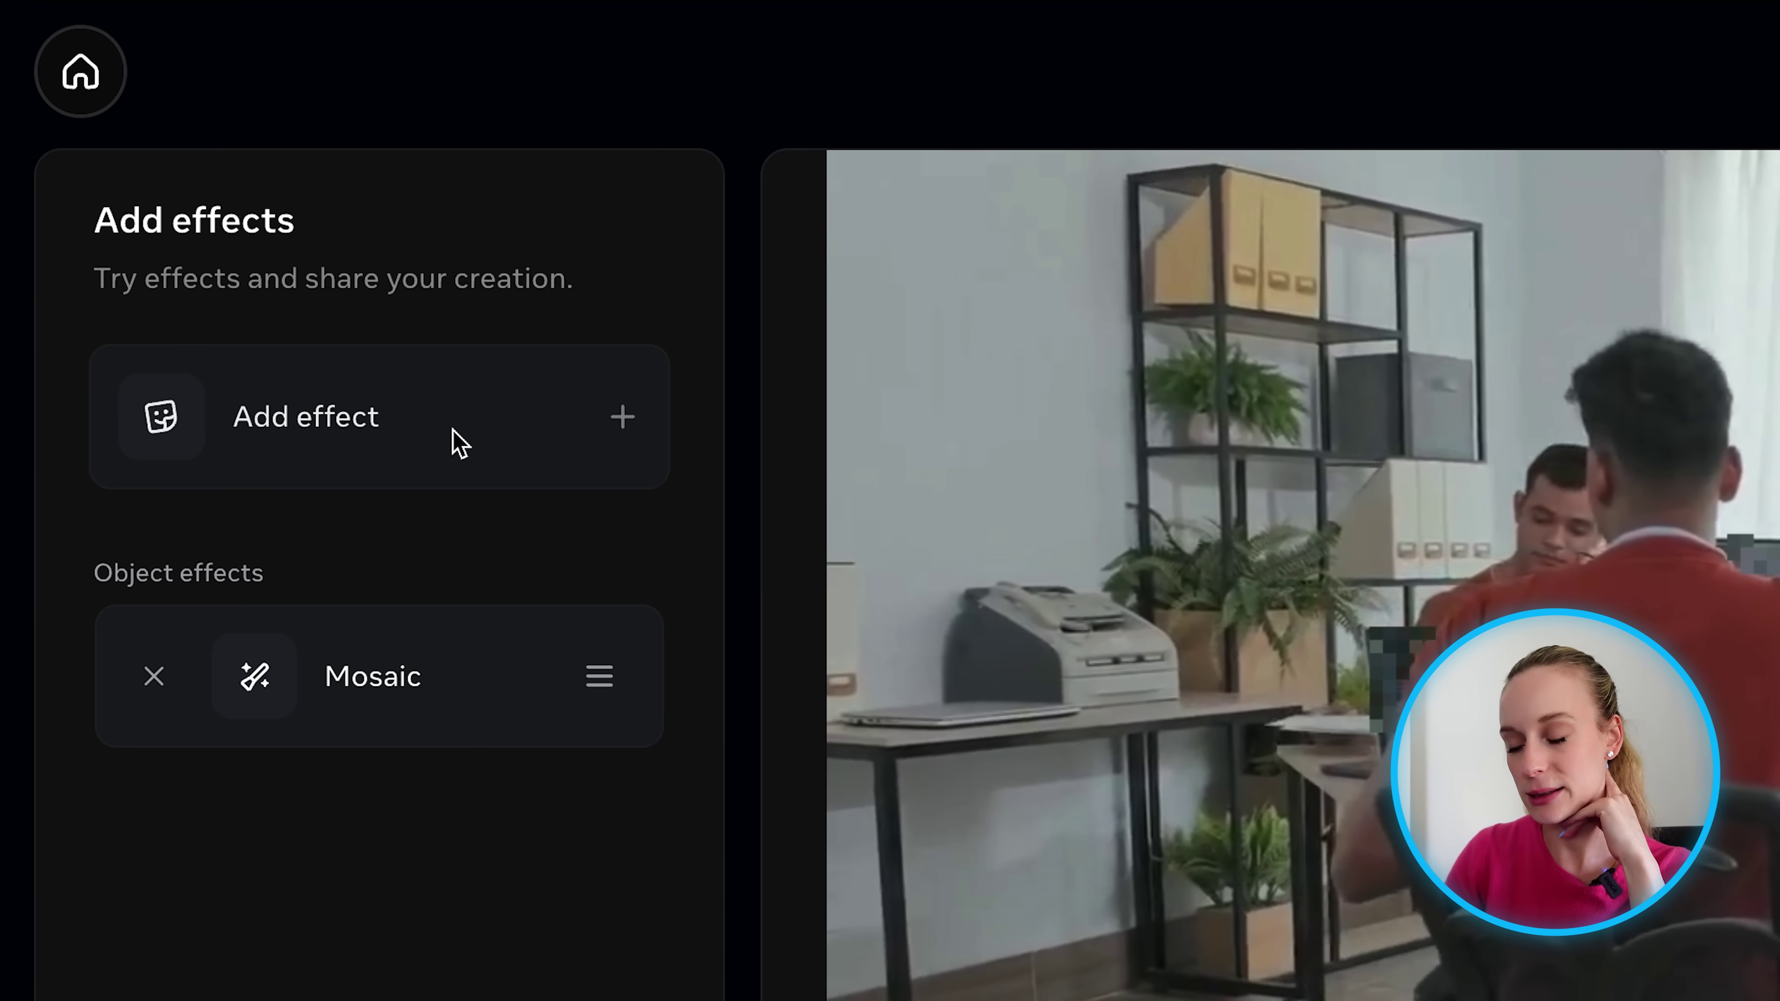
left_click(459, 441)
scroll(504, 427, "down", 5)
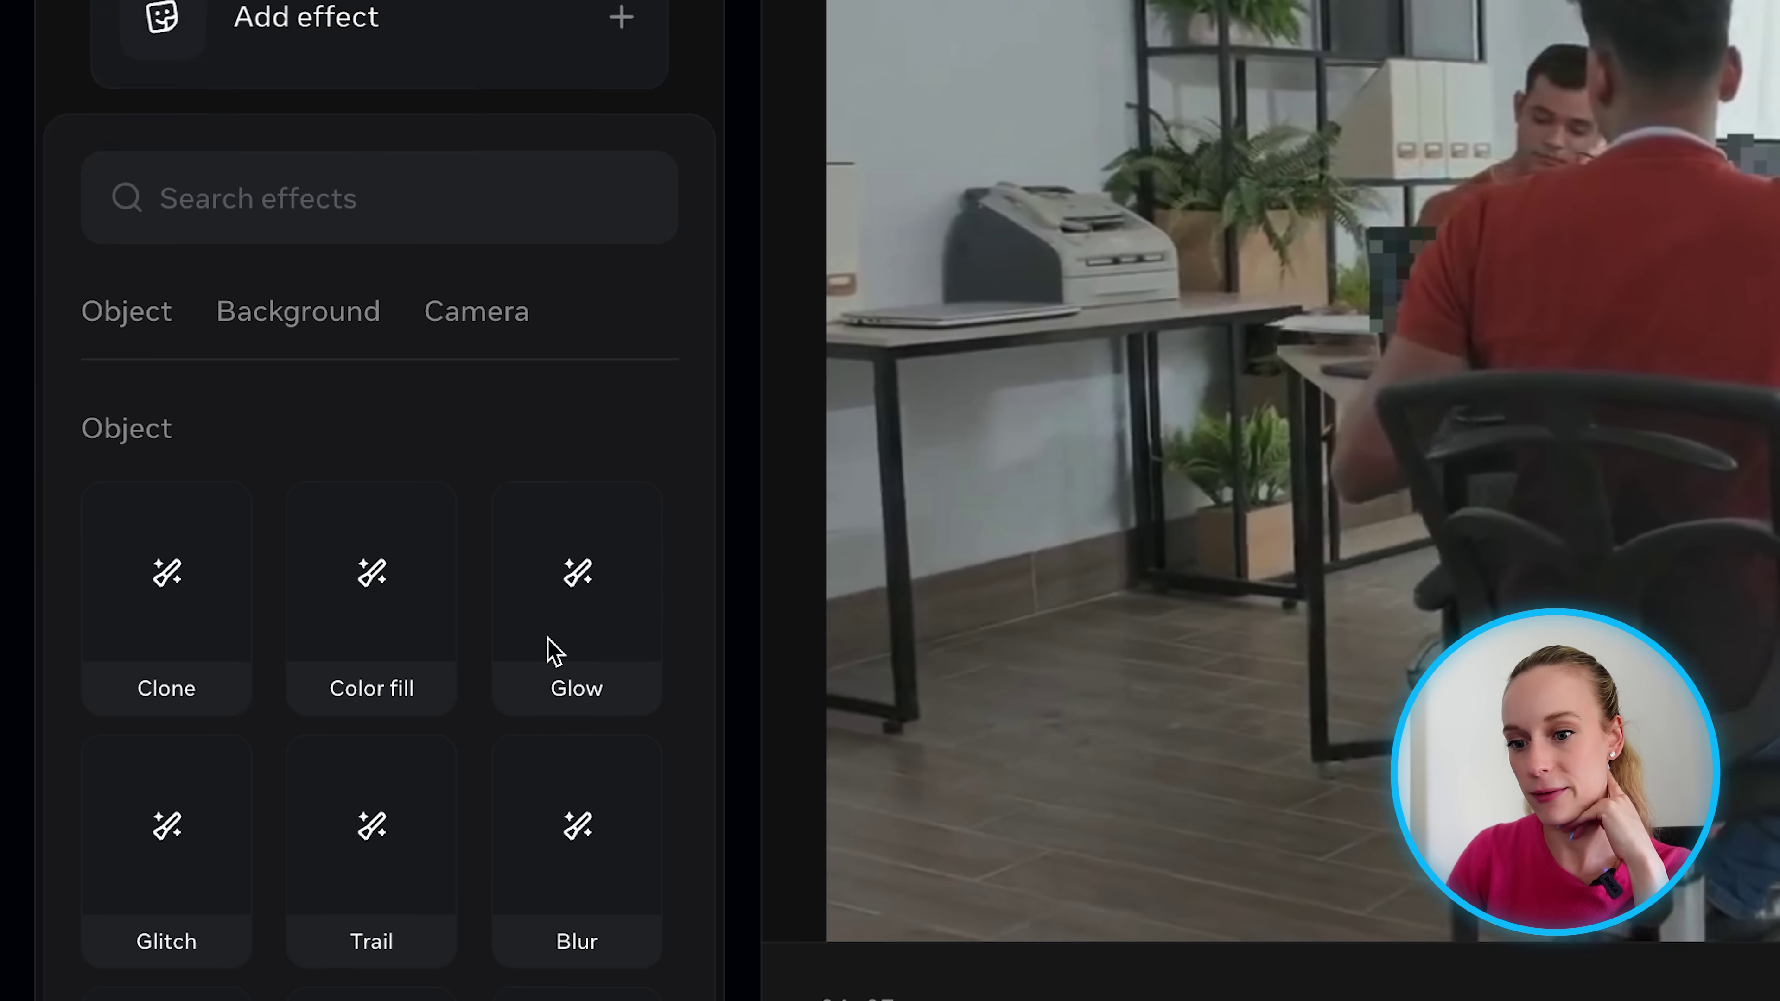
left_click(287, 103)
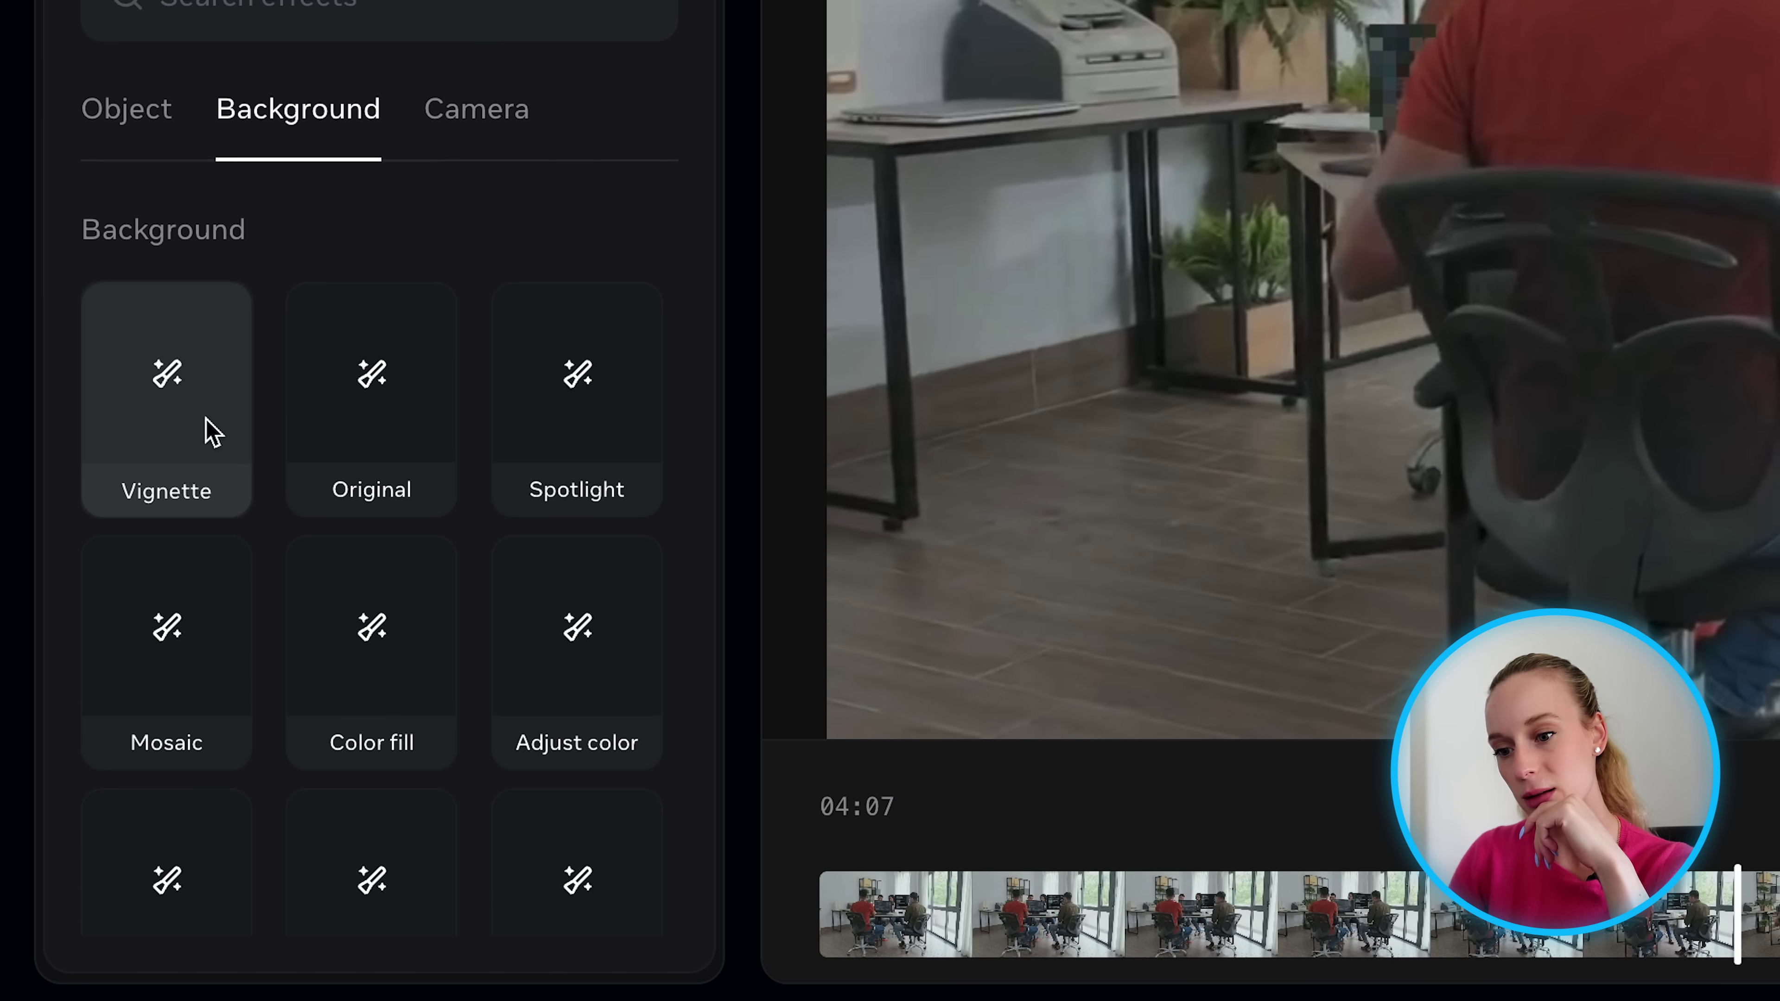
left_click(532, 429)
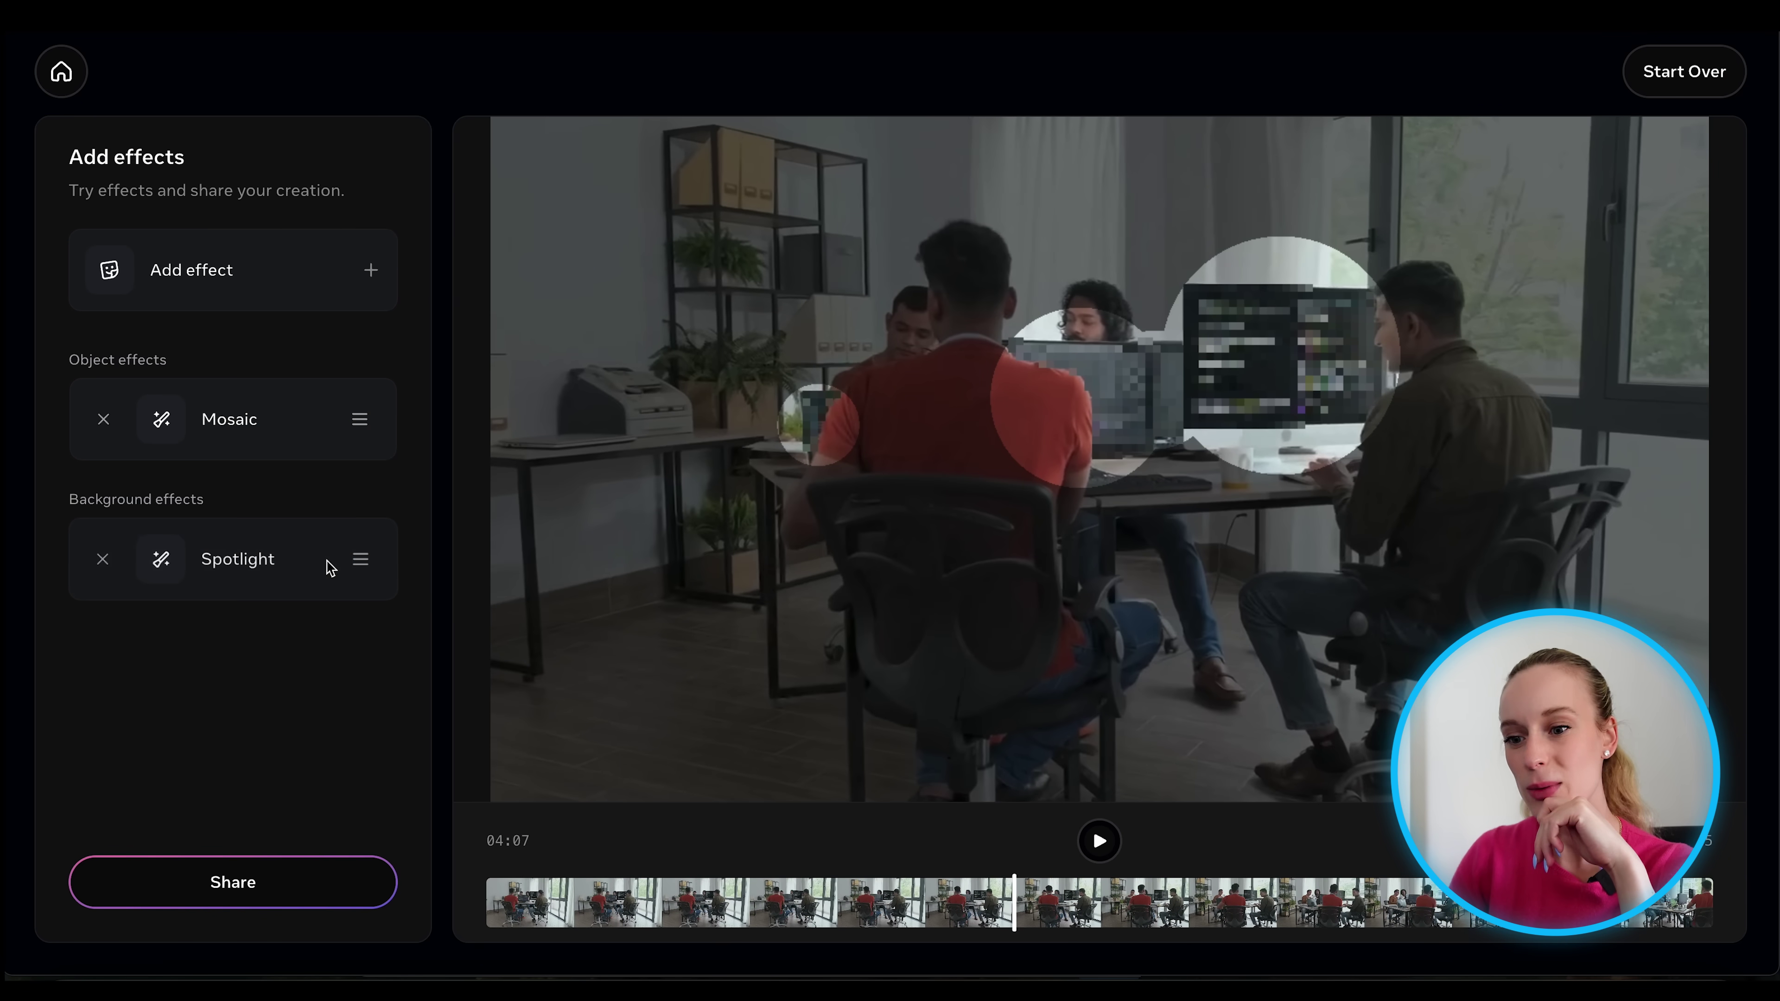
left_click(103, 558)
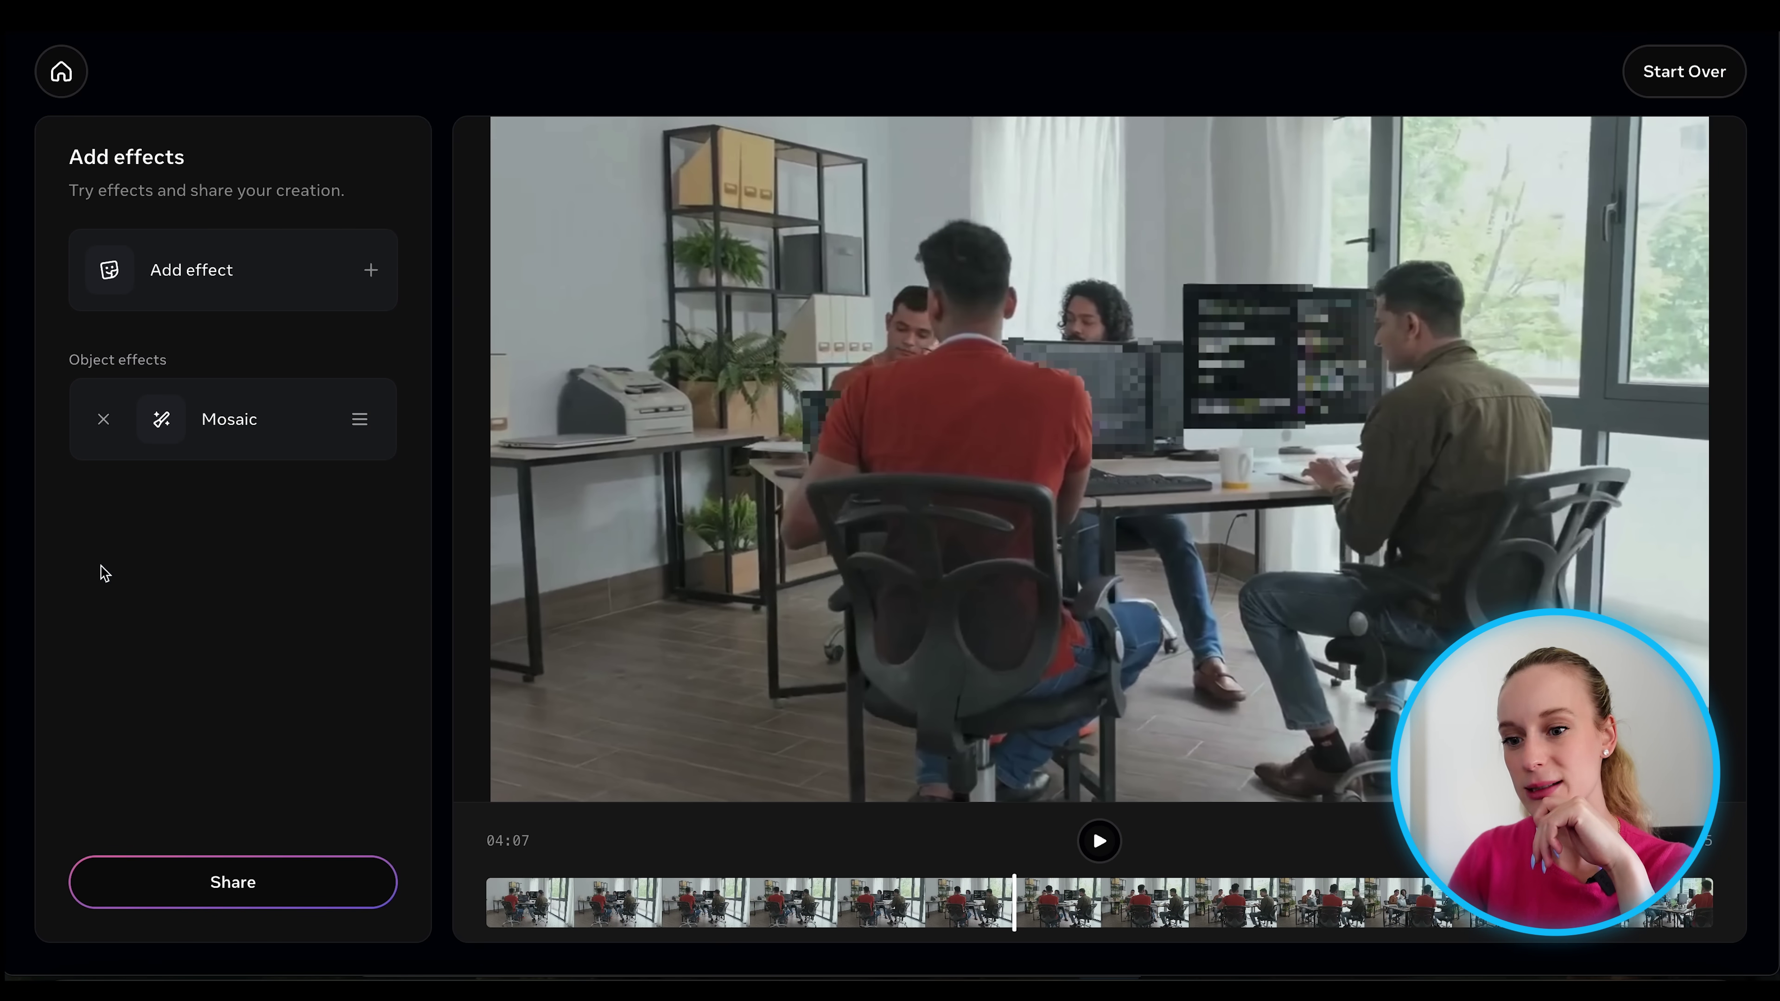
left_click(61, 77)
Open the Spotlight effect template and apply it to the bicycle-kick soccer sample.
scroll(704, 550, "down", 8)
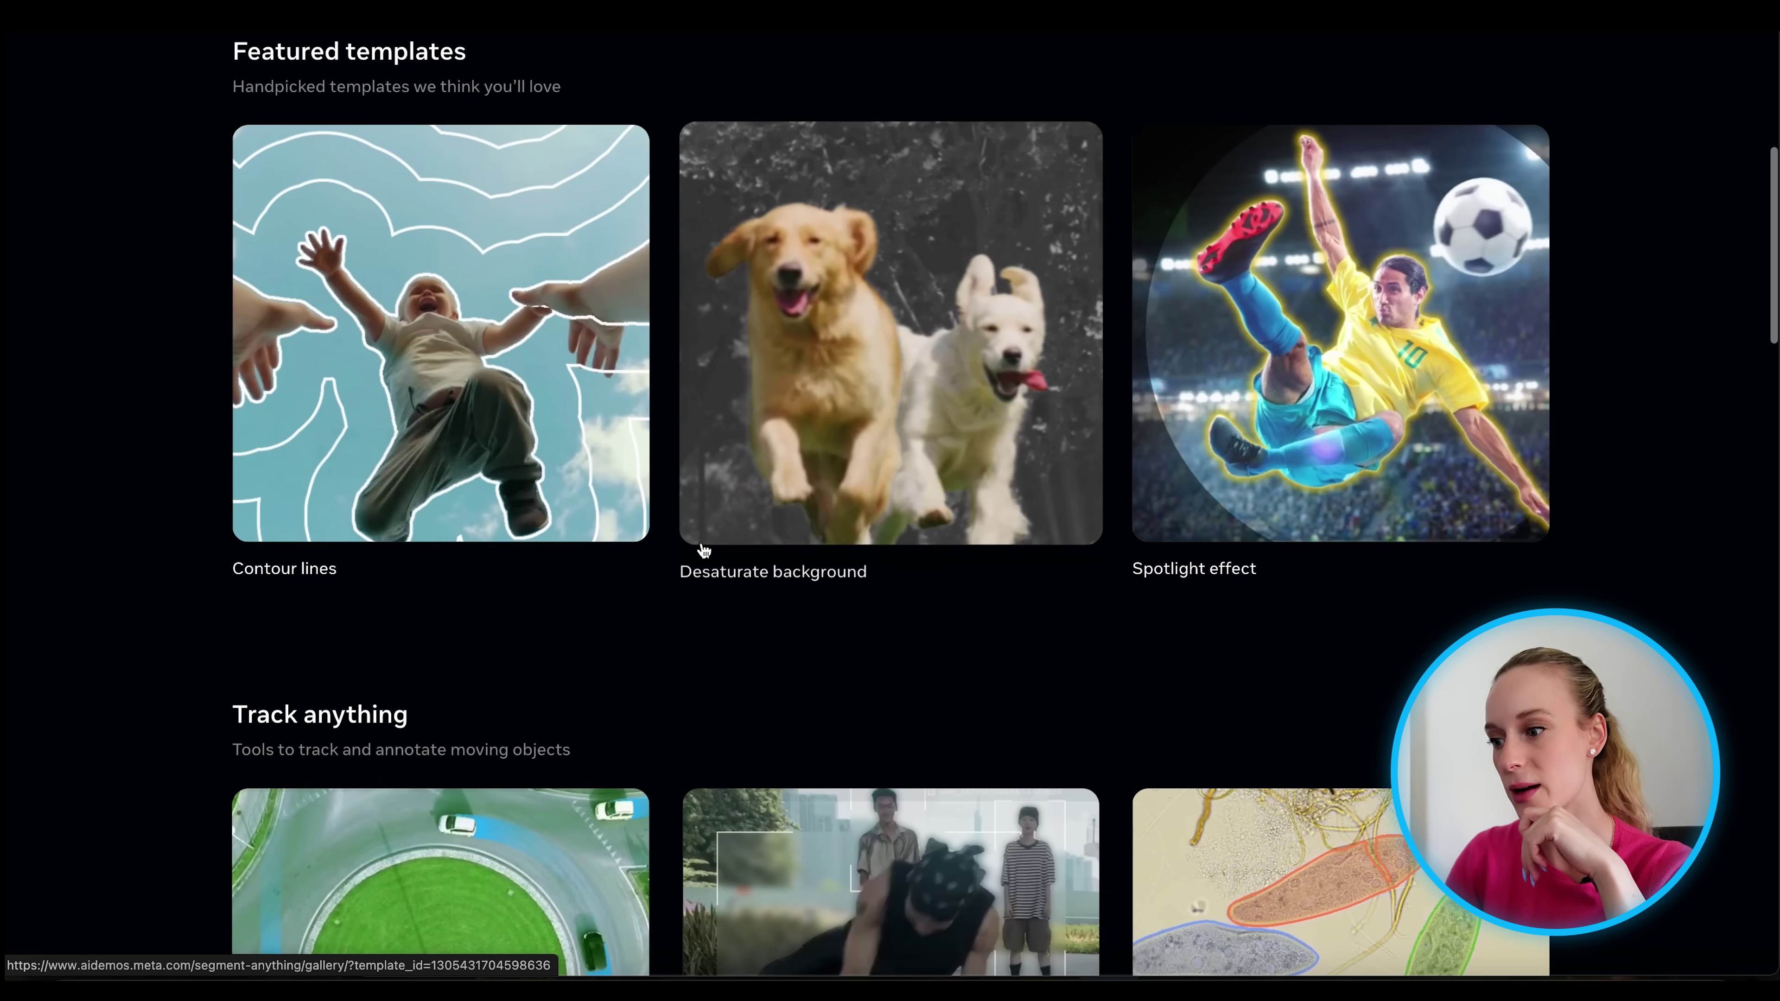
left_click(1348, 324)
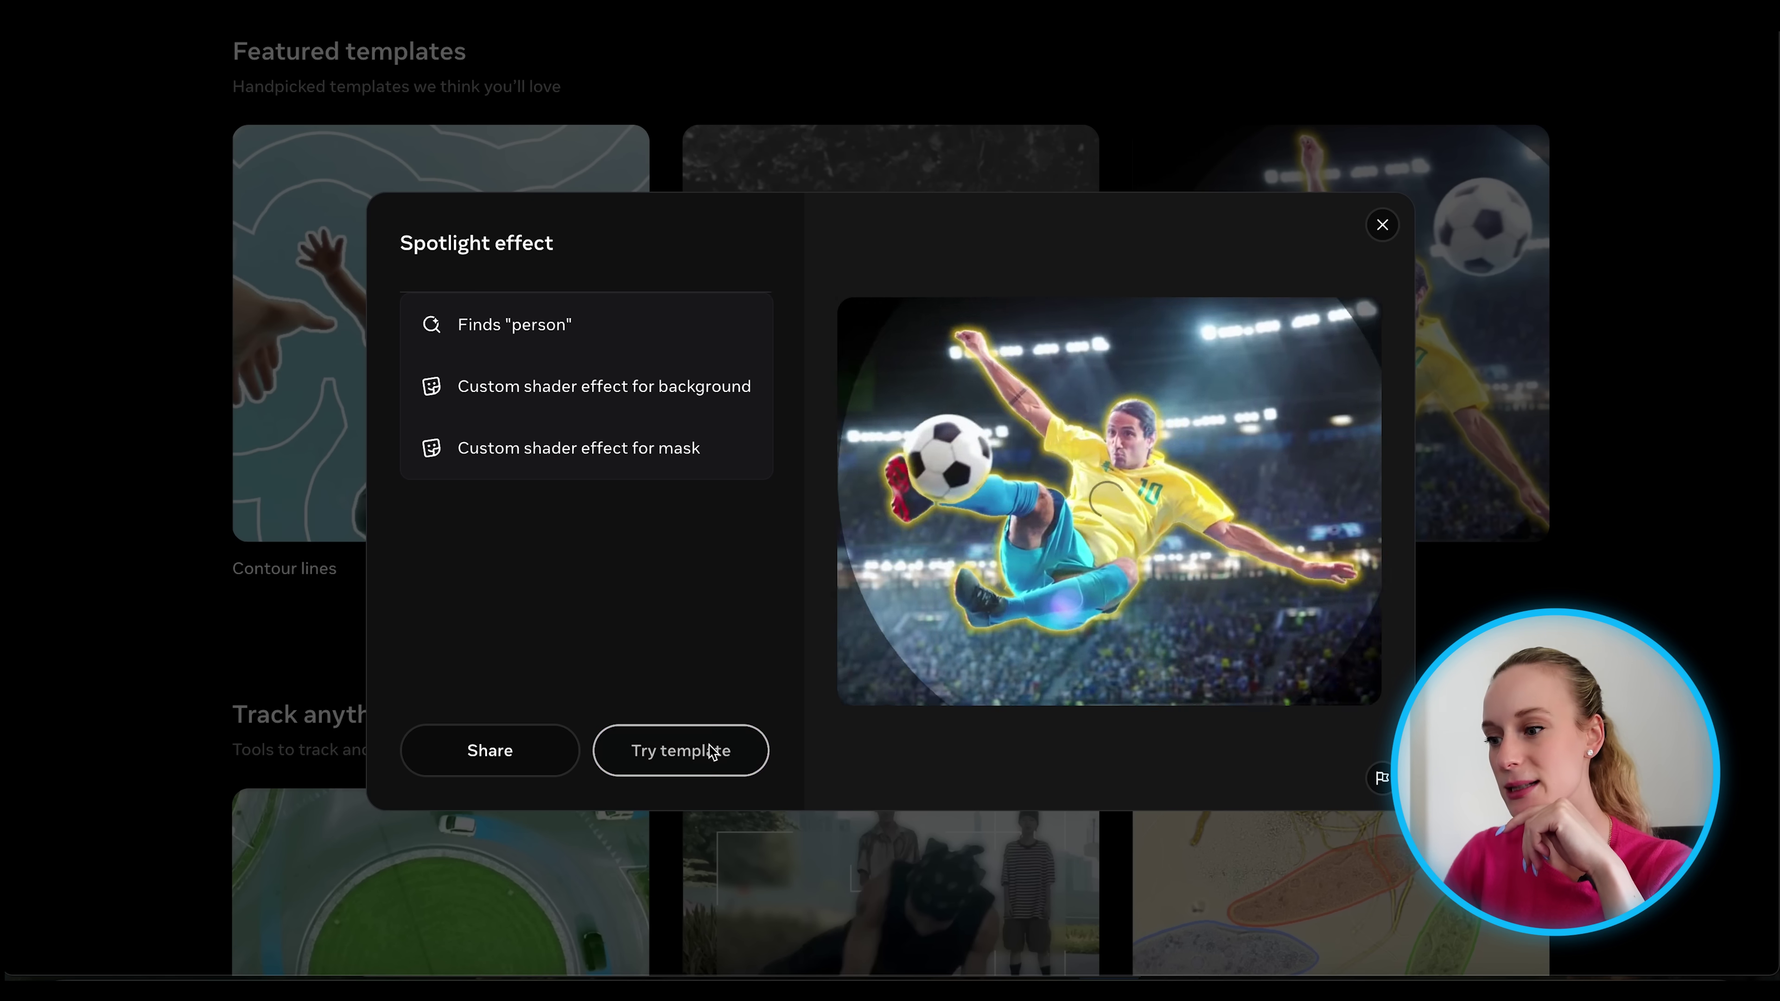
left_click(708, 748)
left_click(905, 740)
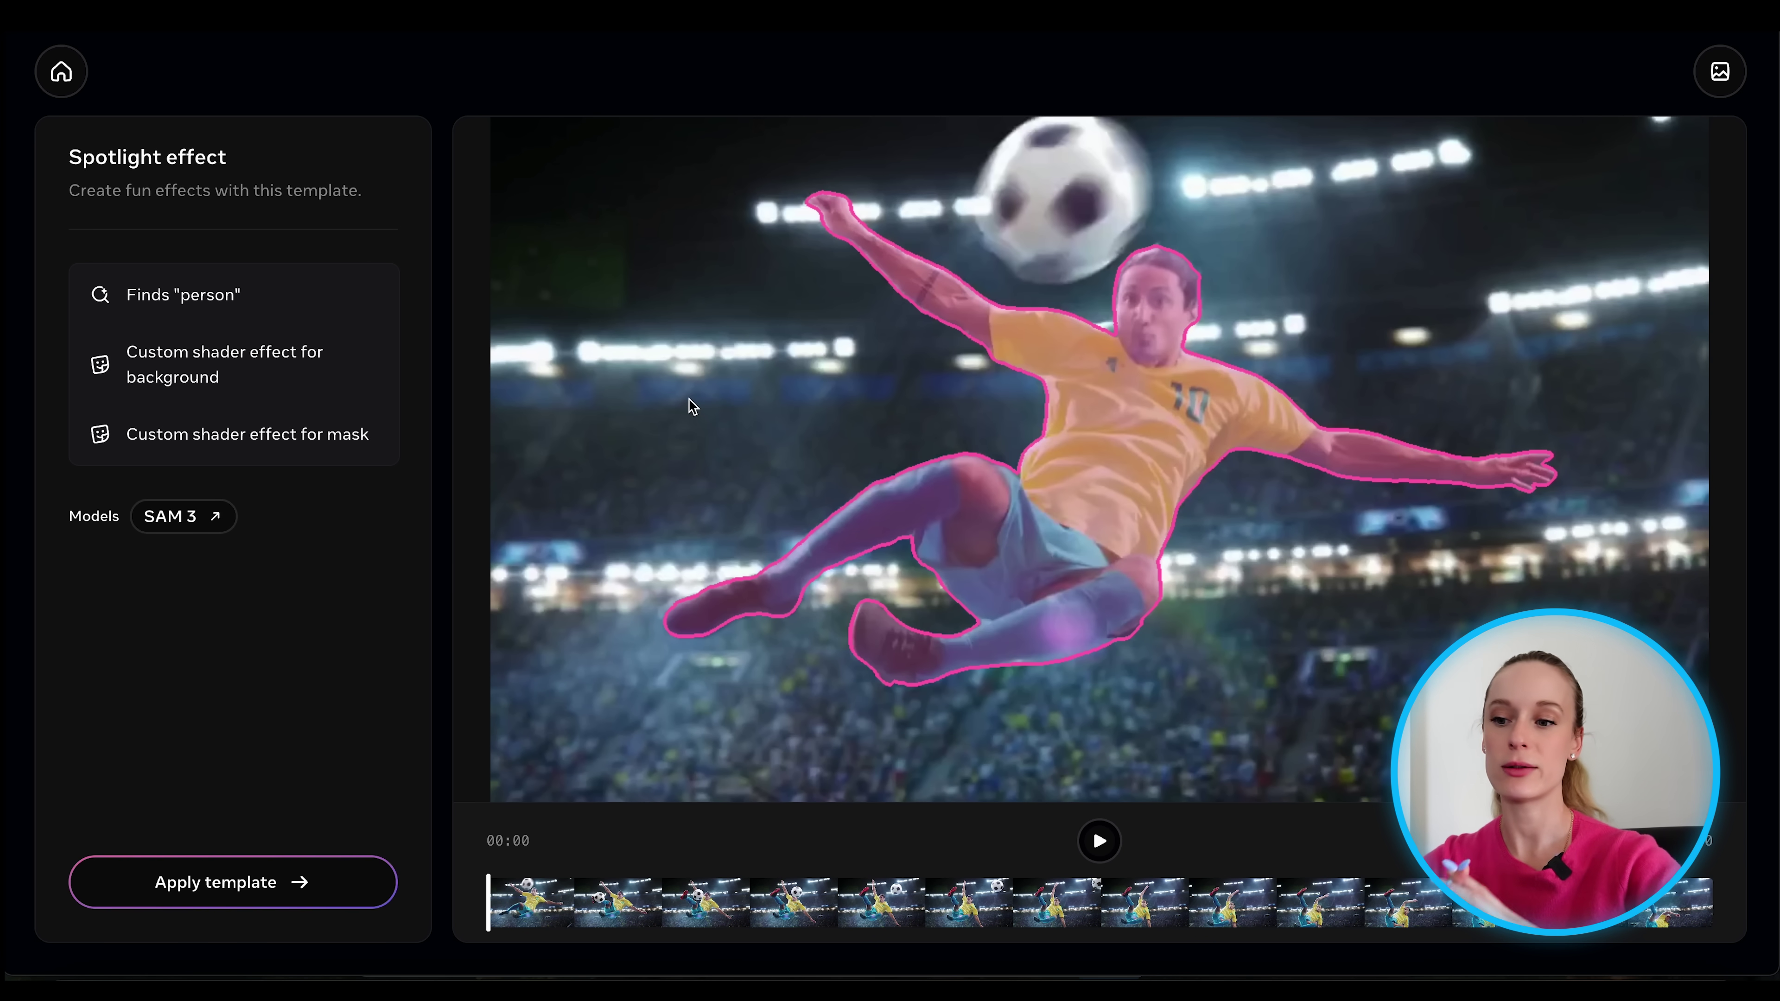
left_click(234, 885)
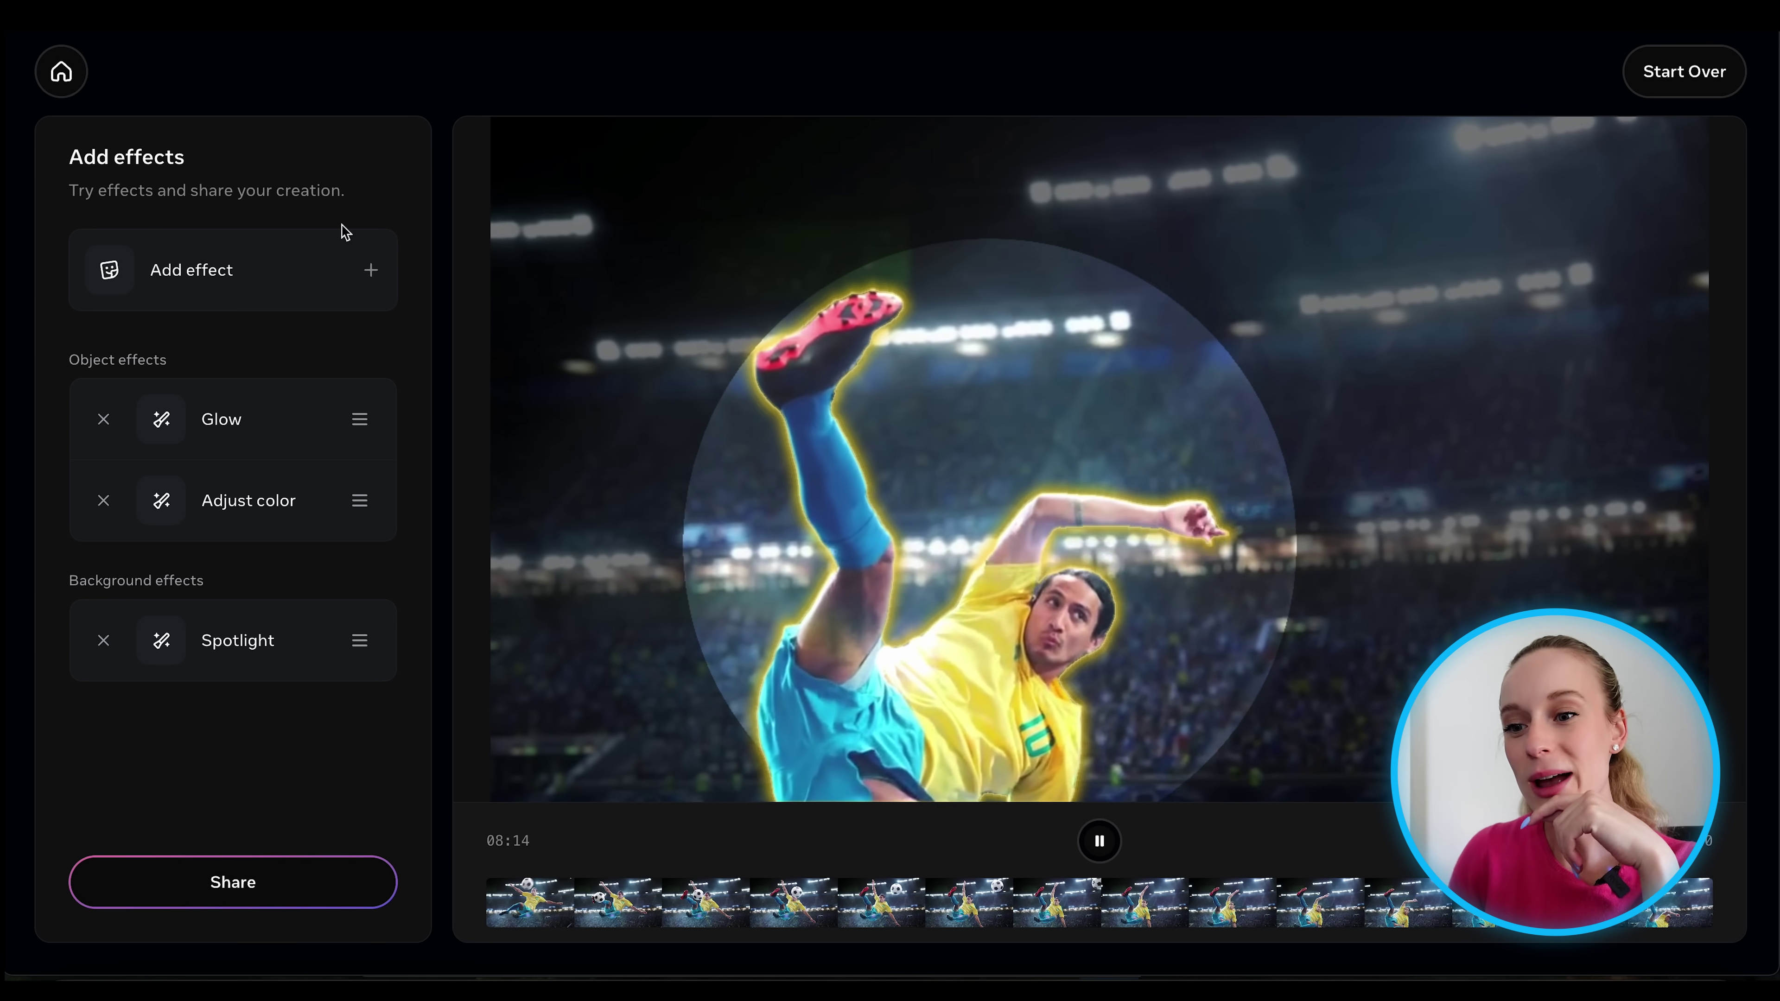
Browse the Background effects and try a Blur on the background.
left_click(326, 261)
scroll(313, 675, "down", 2)
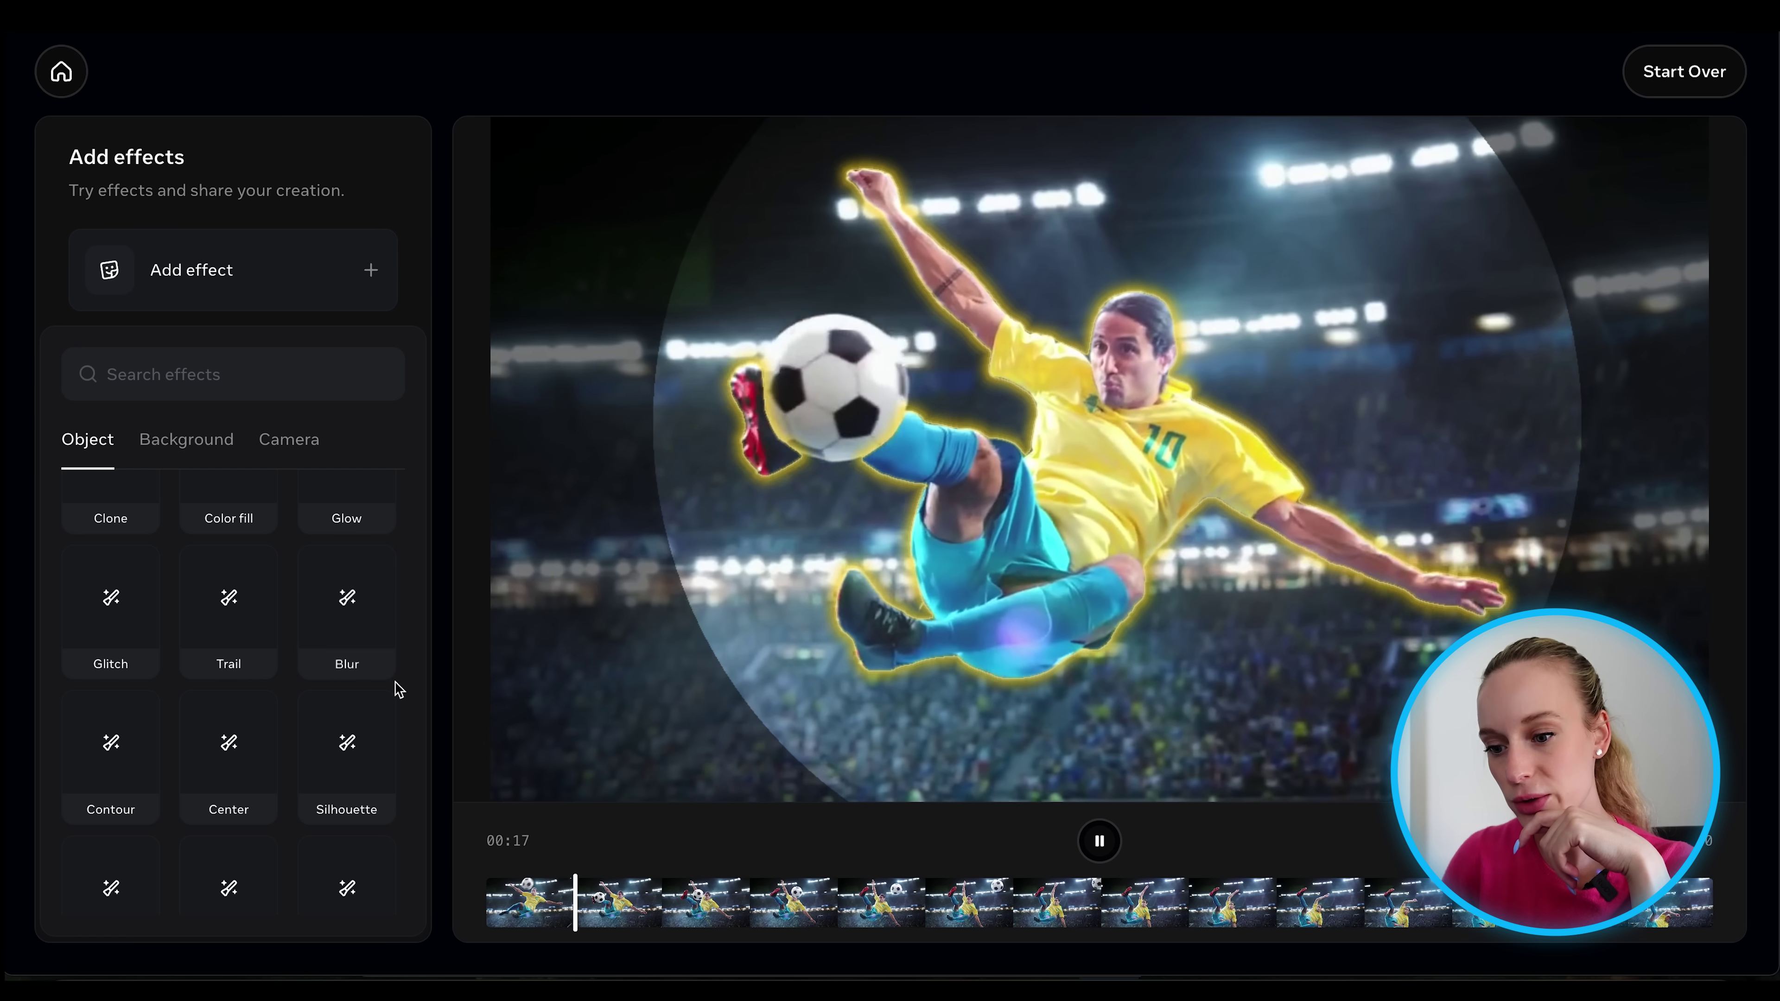
scroll(398, 689, "down", 5)
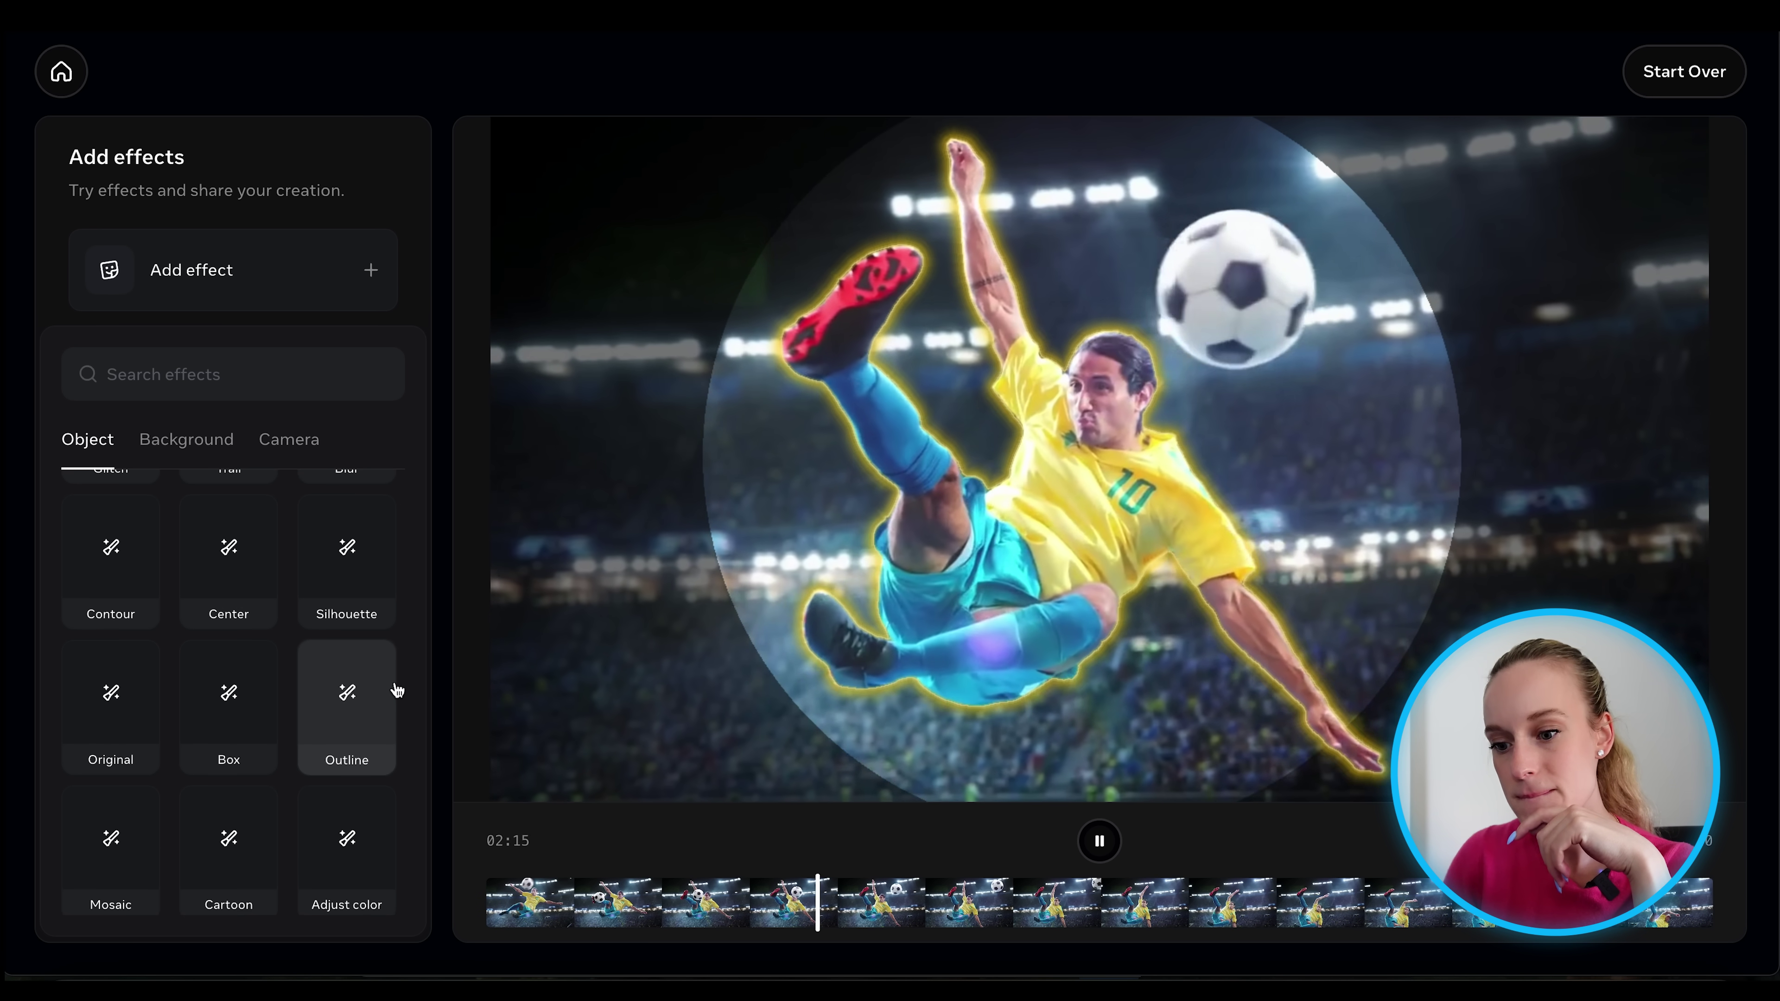
left_click(186, 441)
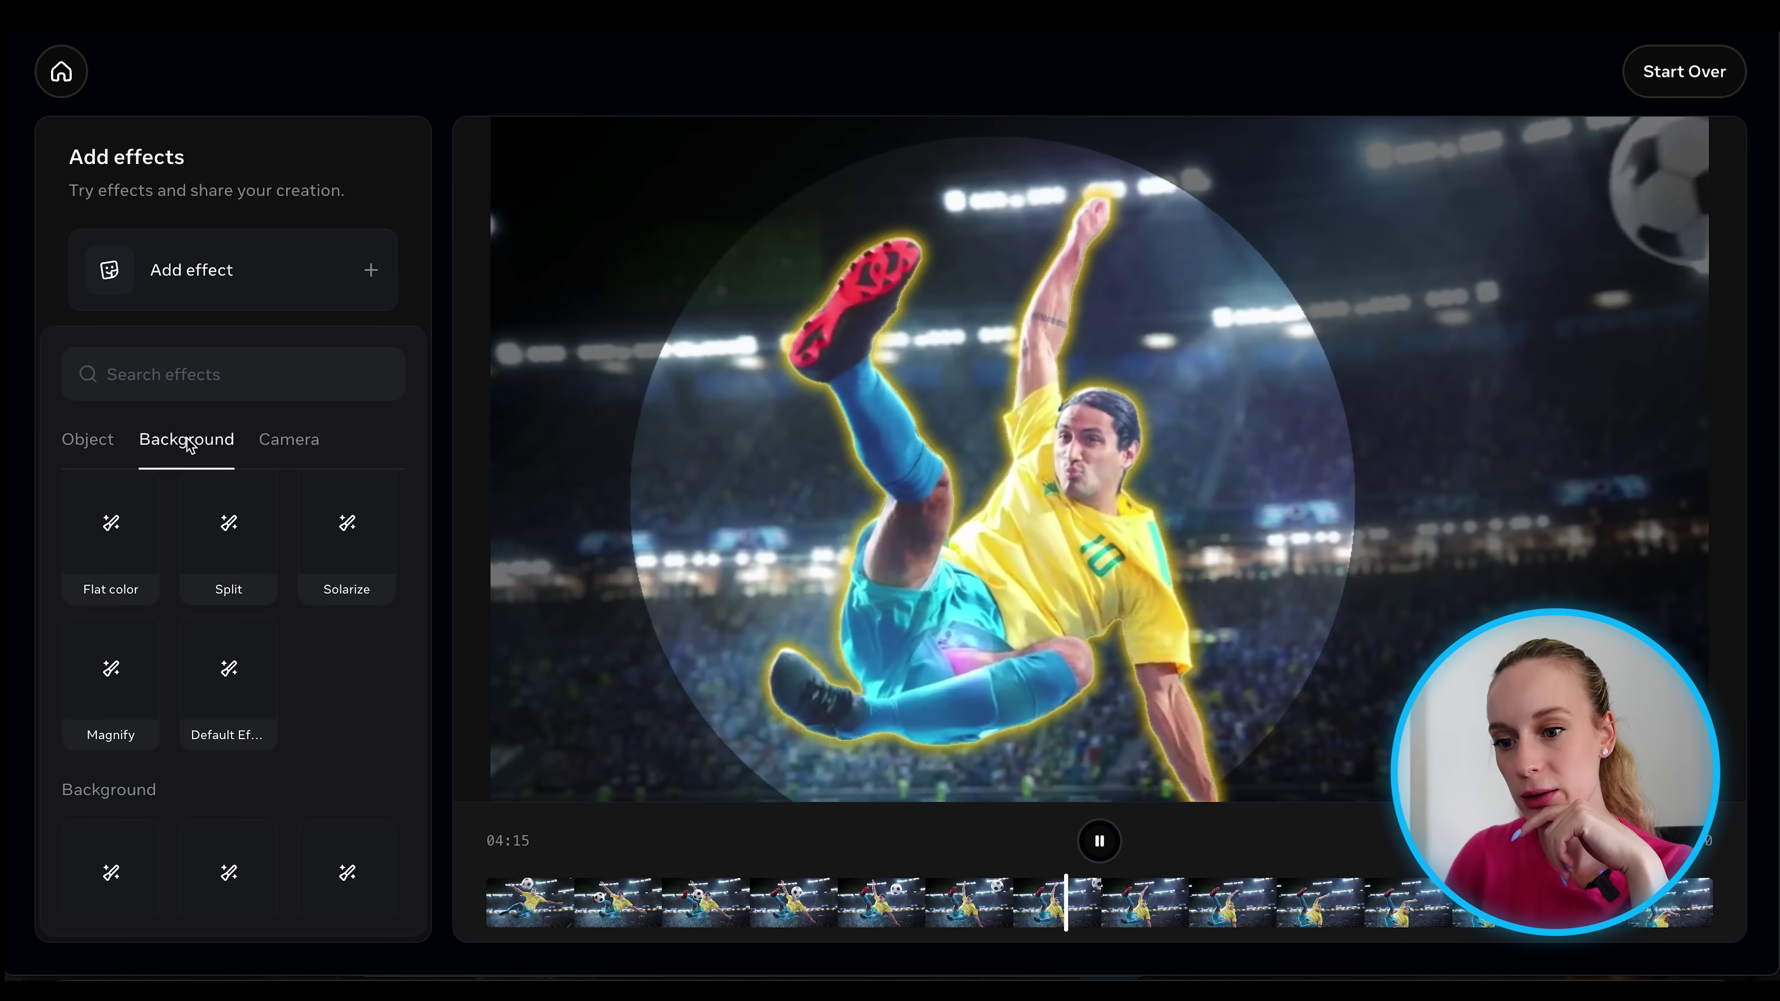
scroll(377, 583, "down", 3)
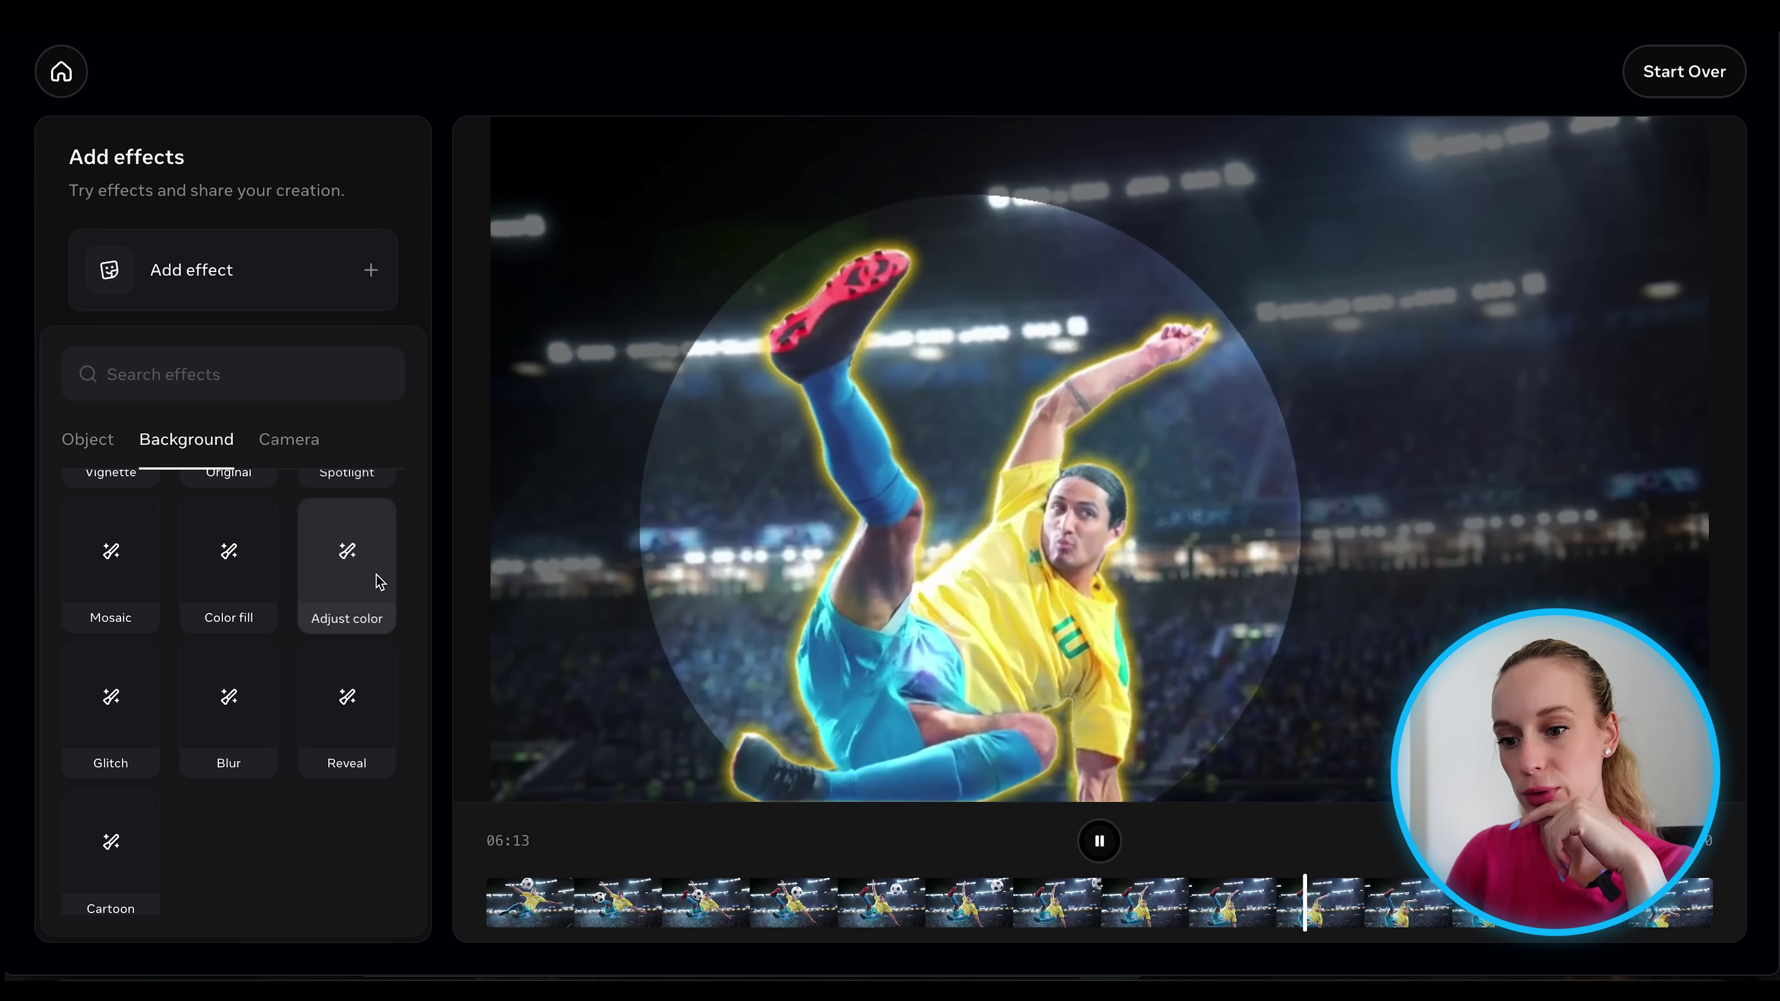
left_click(229, 700)
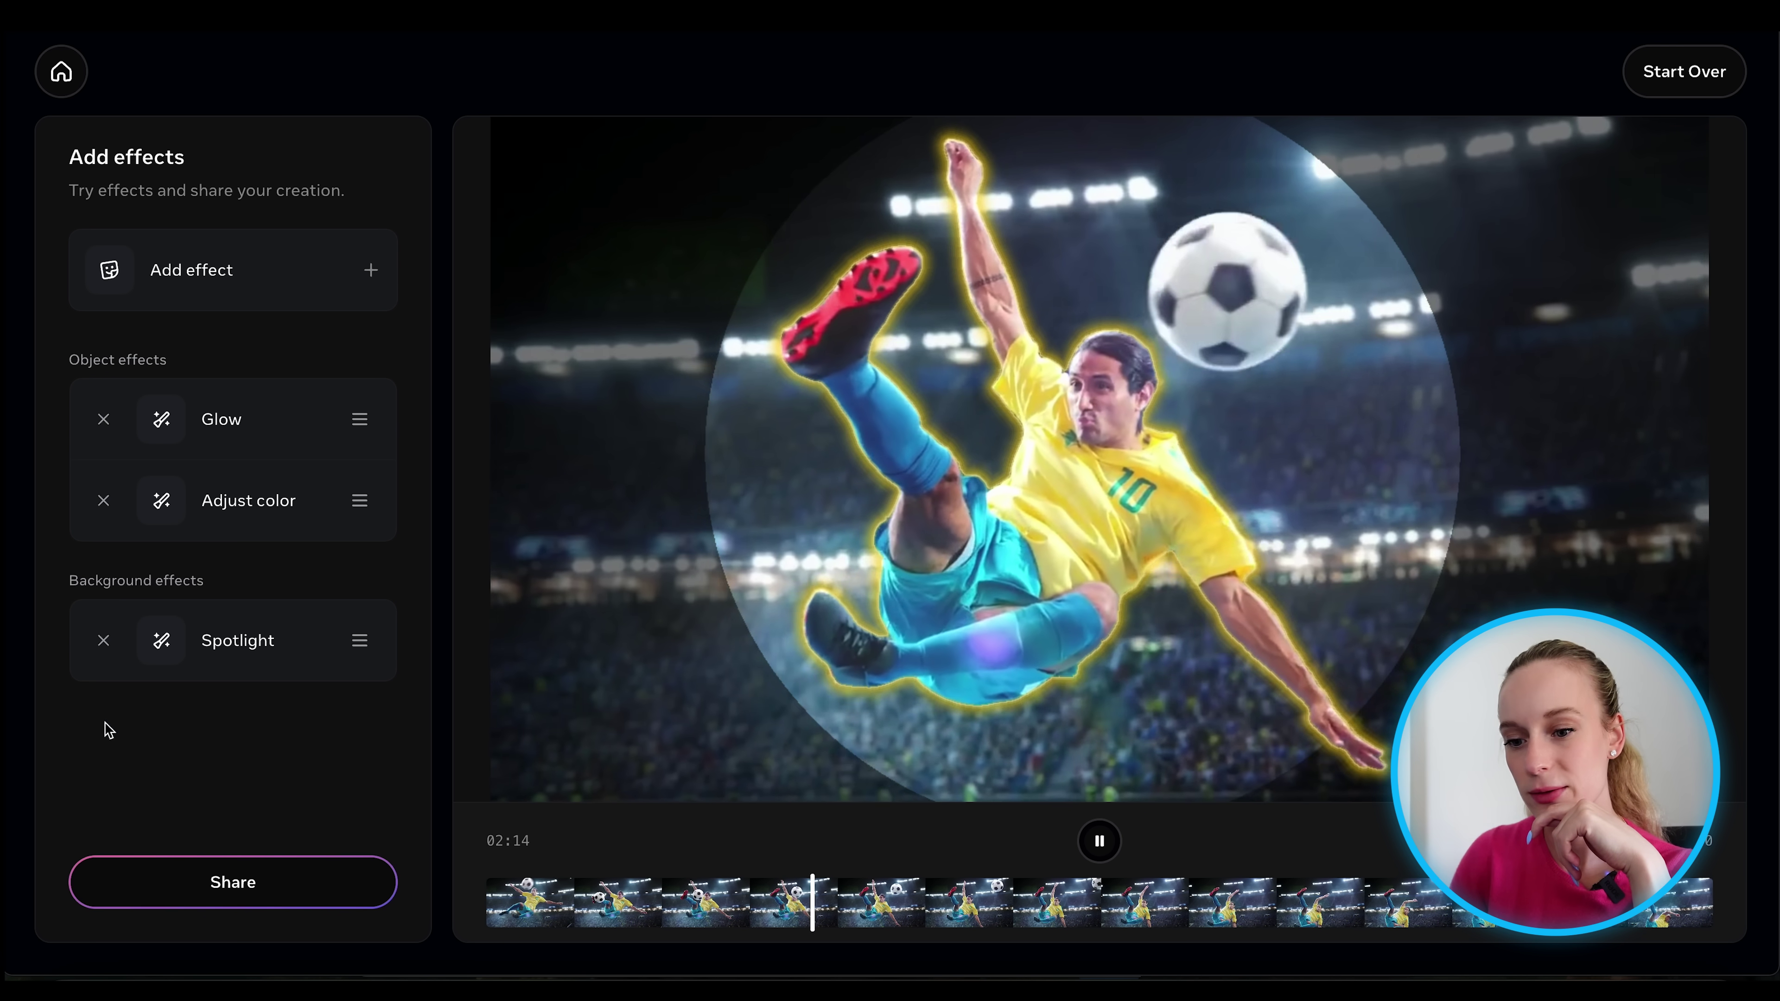
Add a Contour object effect that rings the soccer player with white outlines.
left_click(273, 299)
scroll(231, 676, "down", 3)
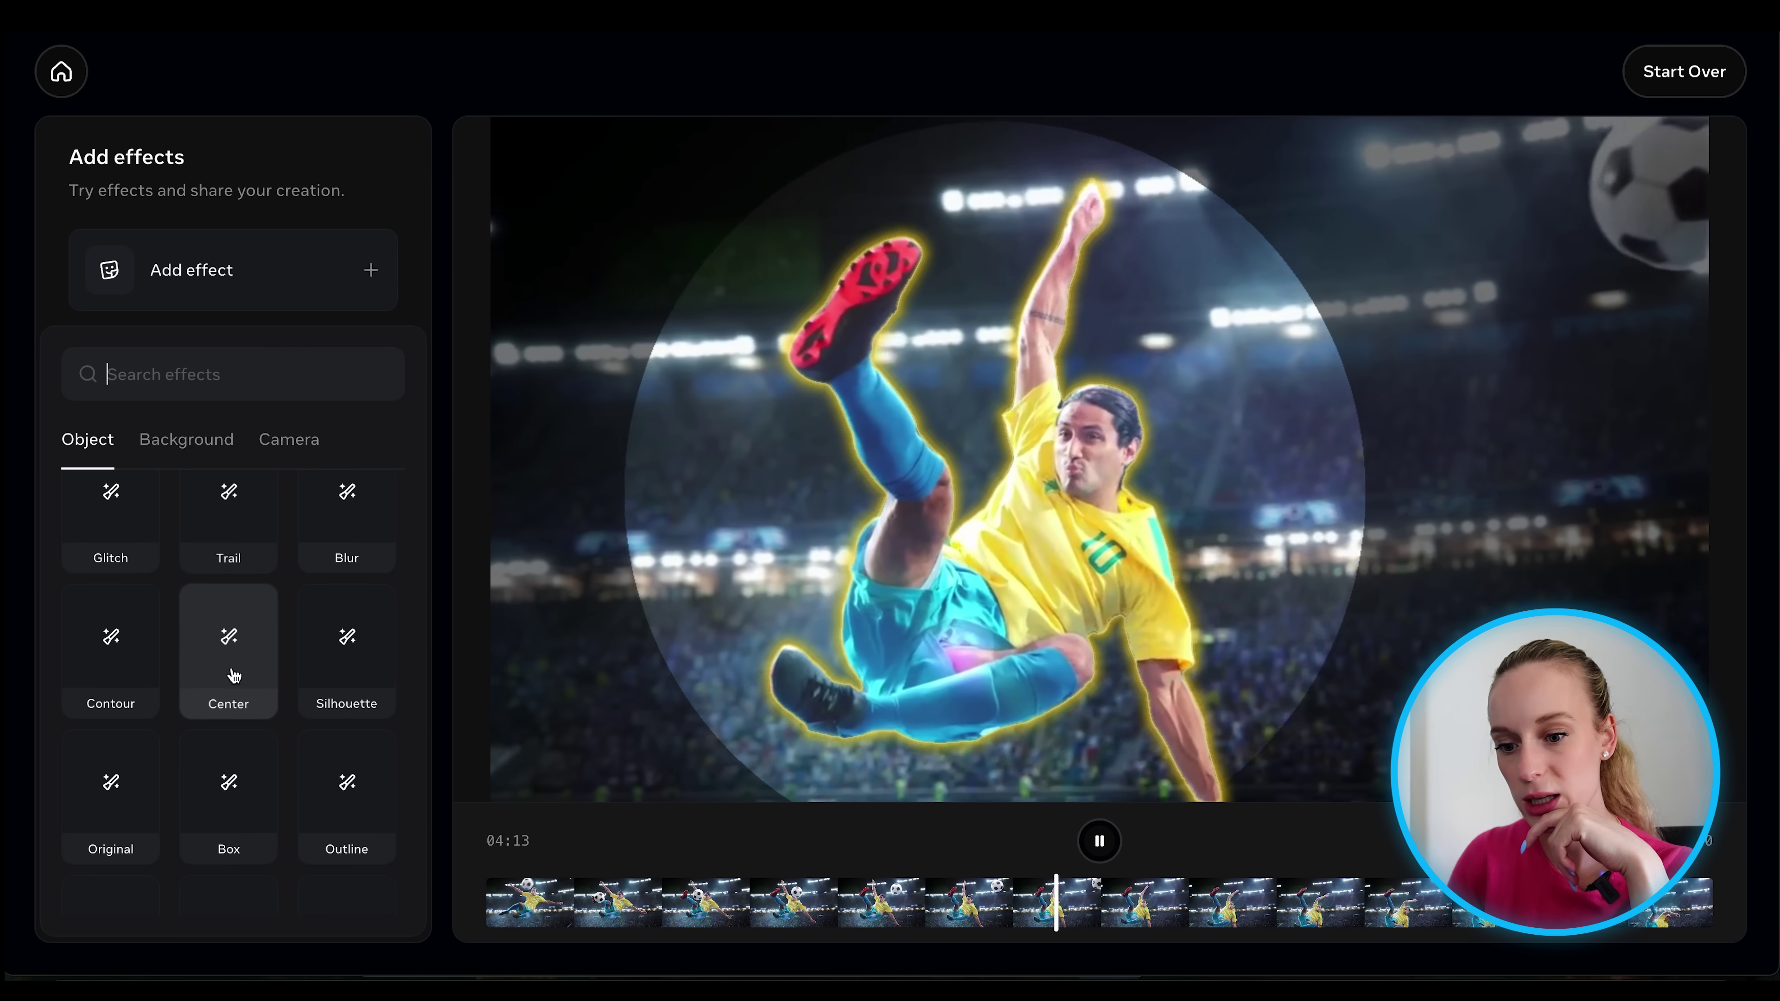
left_click(148, 632)
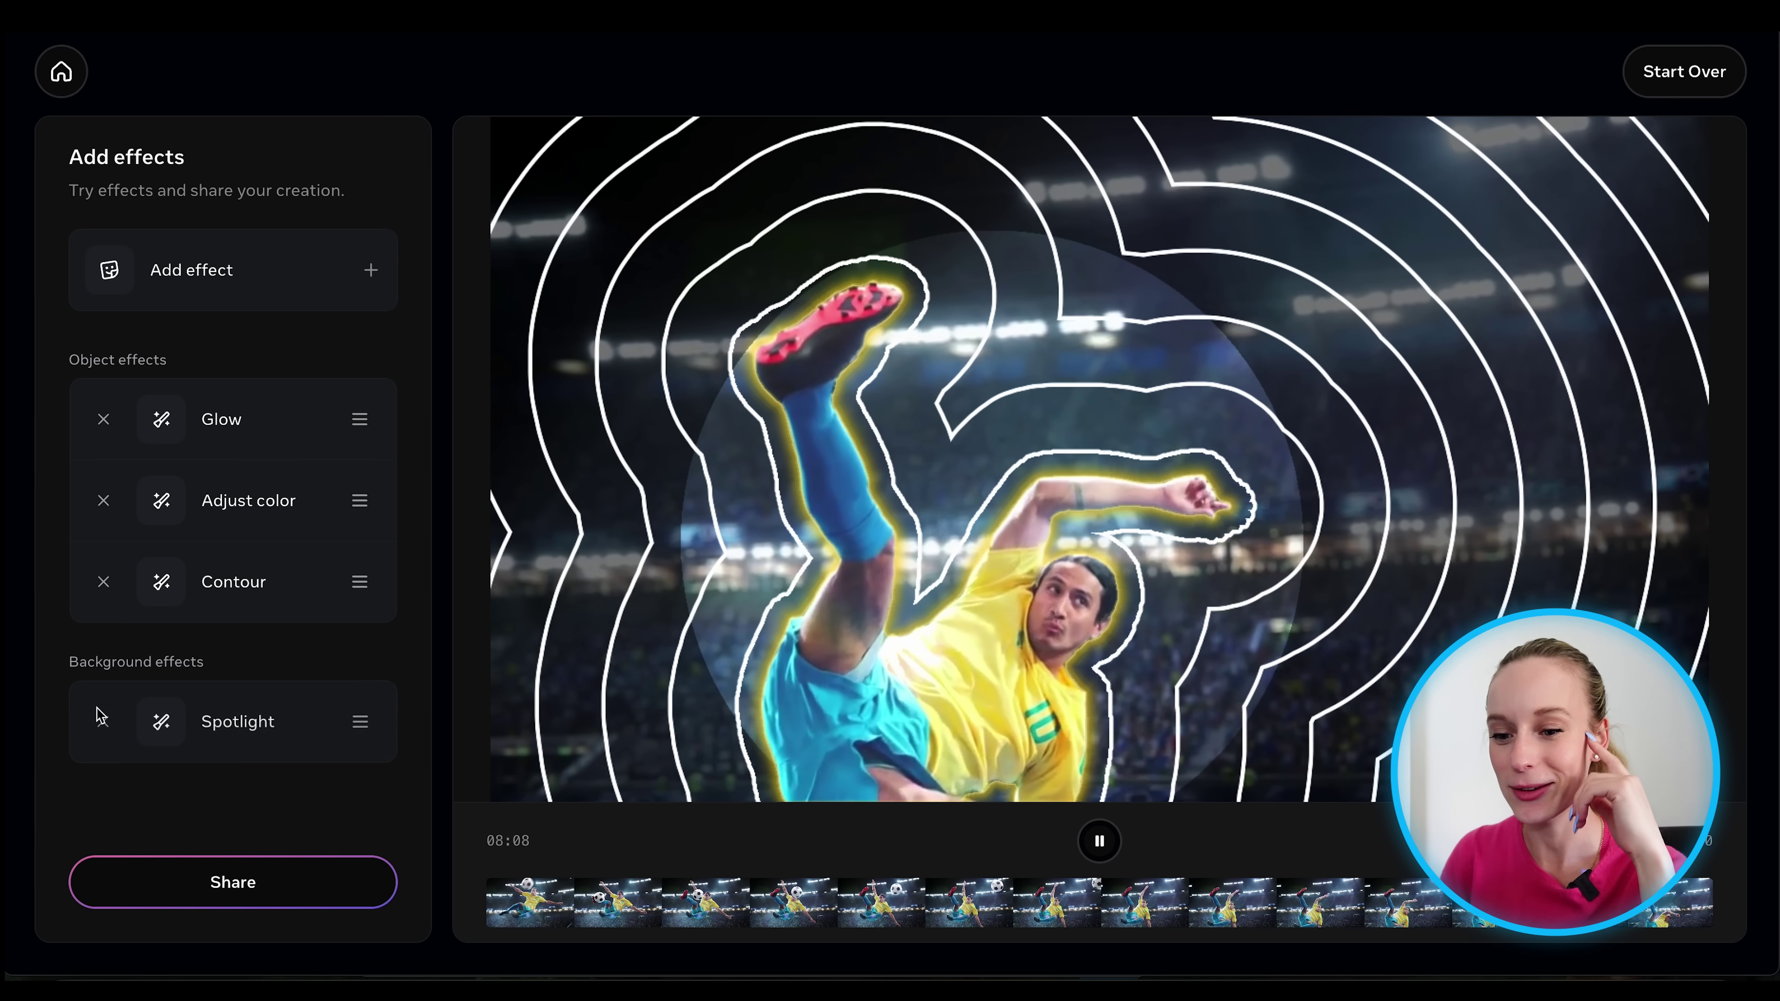
Remove the Spotlight background and Contour effects, and discard the extra Adjust color effect.
left_click(103, 721)
left_click(274, 298)
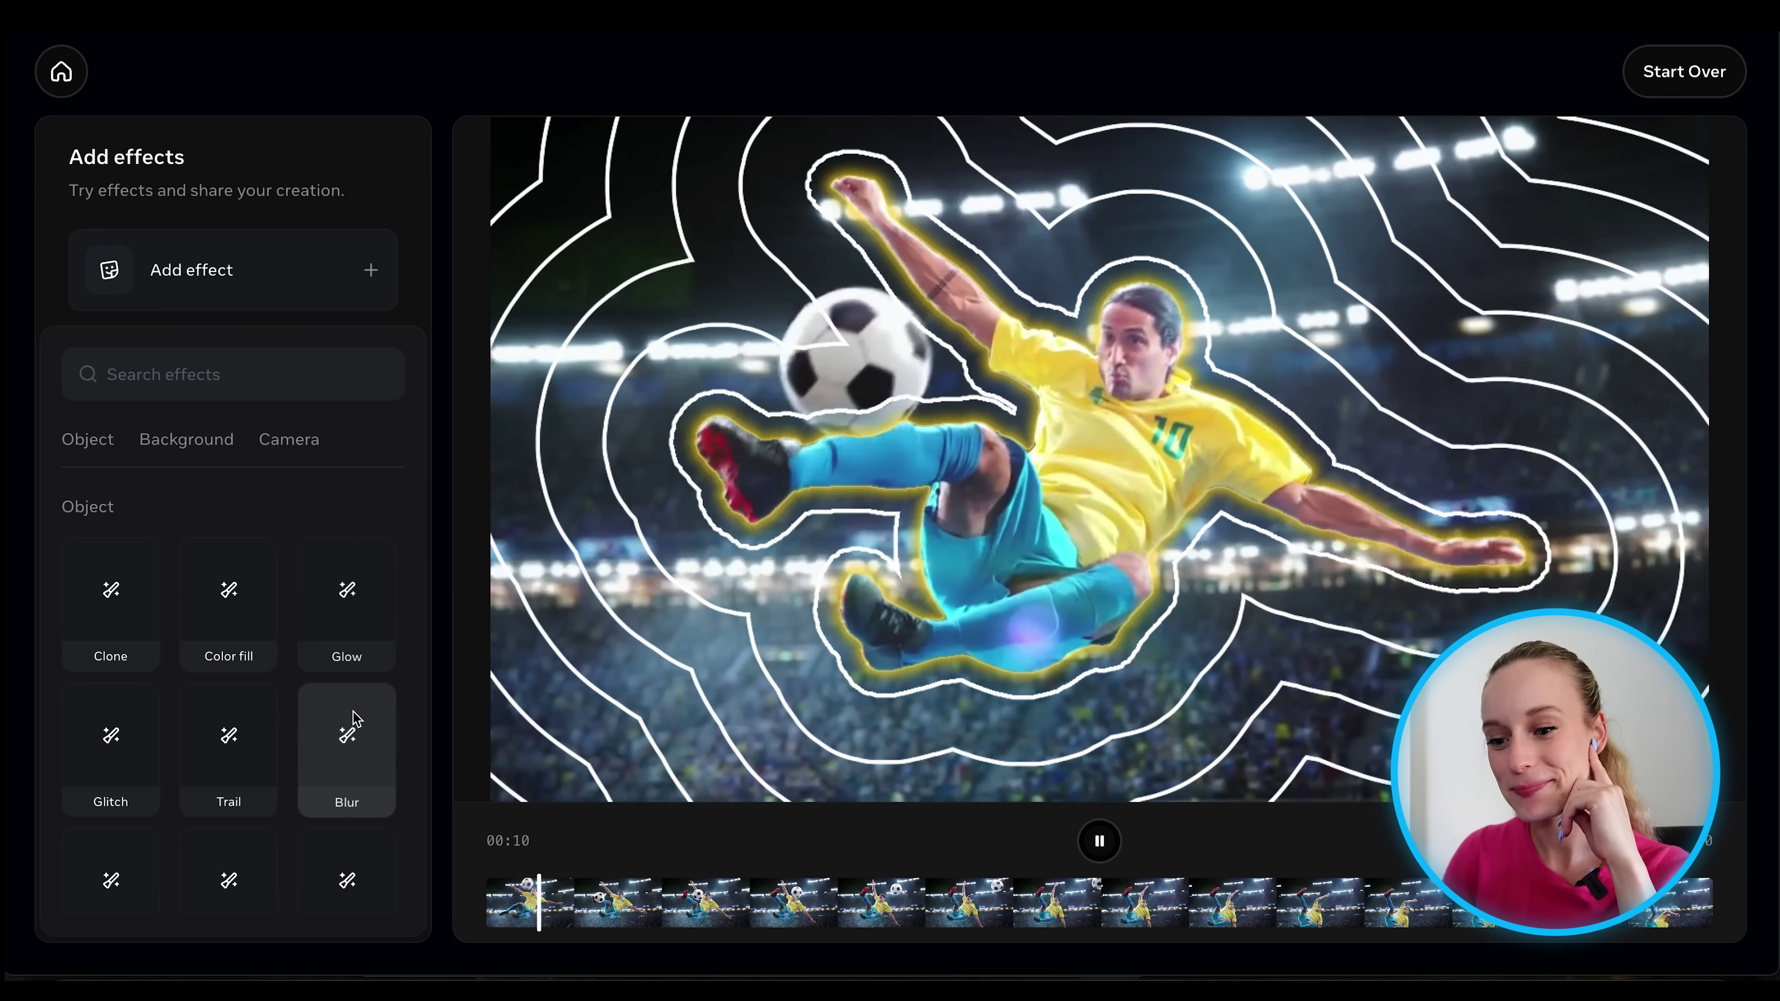
scroll(351, 722, "down", 3)
scroll(357, 719, "down", 3)
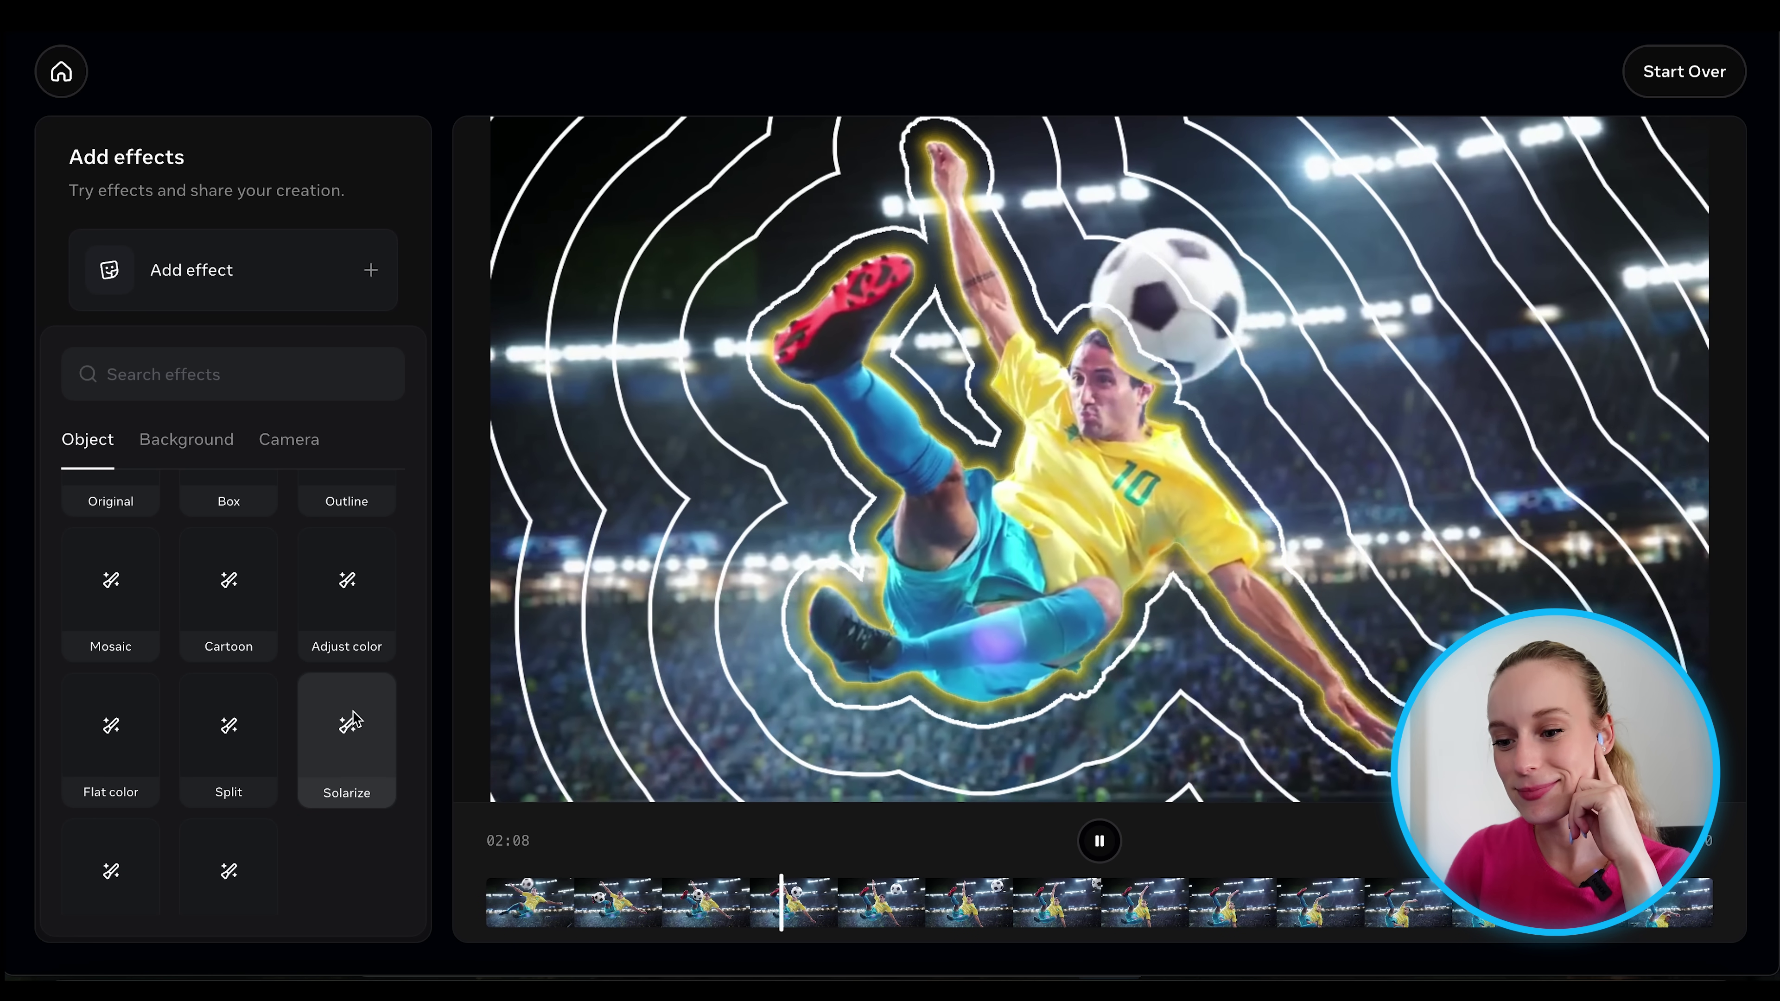
left_click(353, 631)
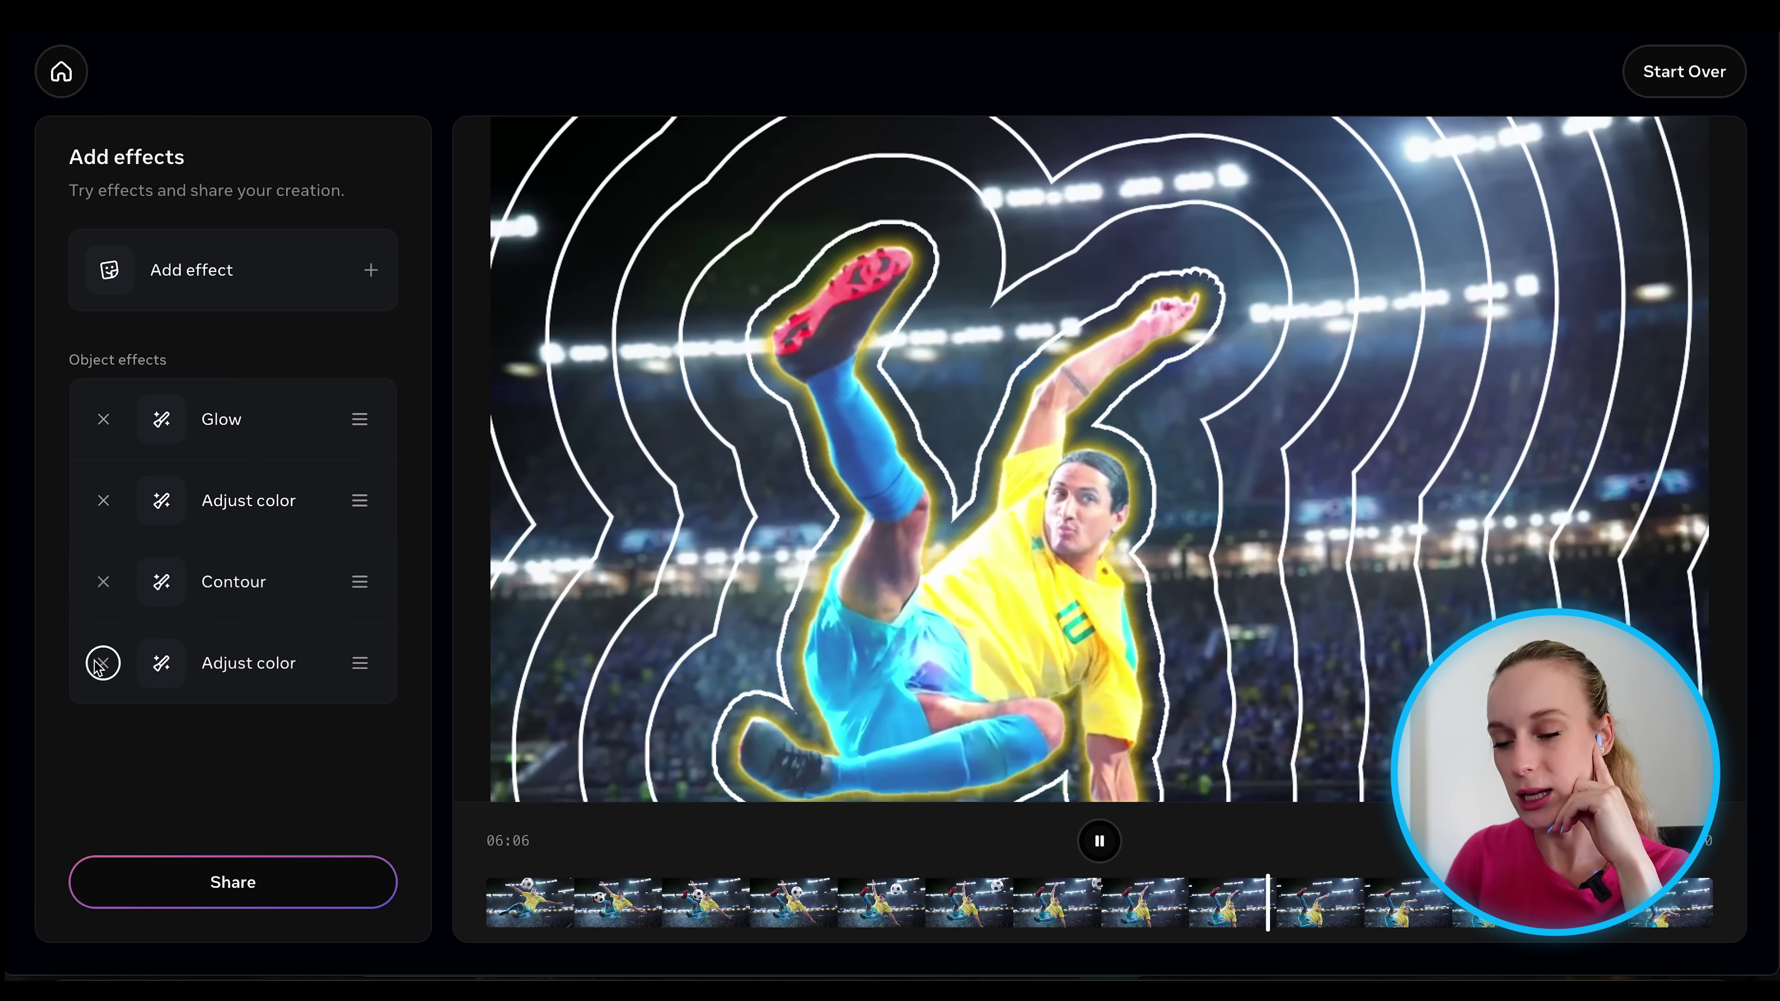
left_click(102, 581)
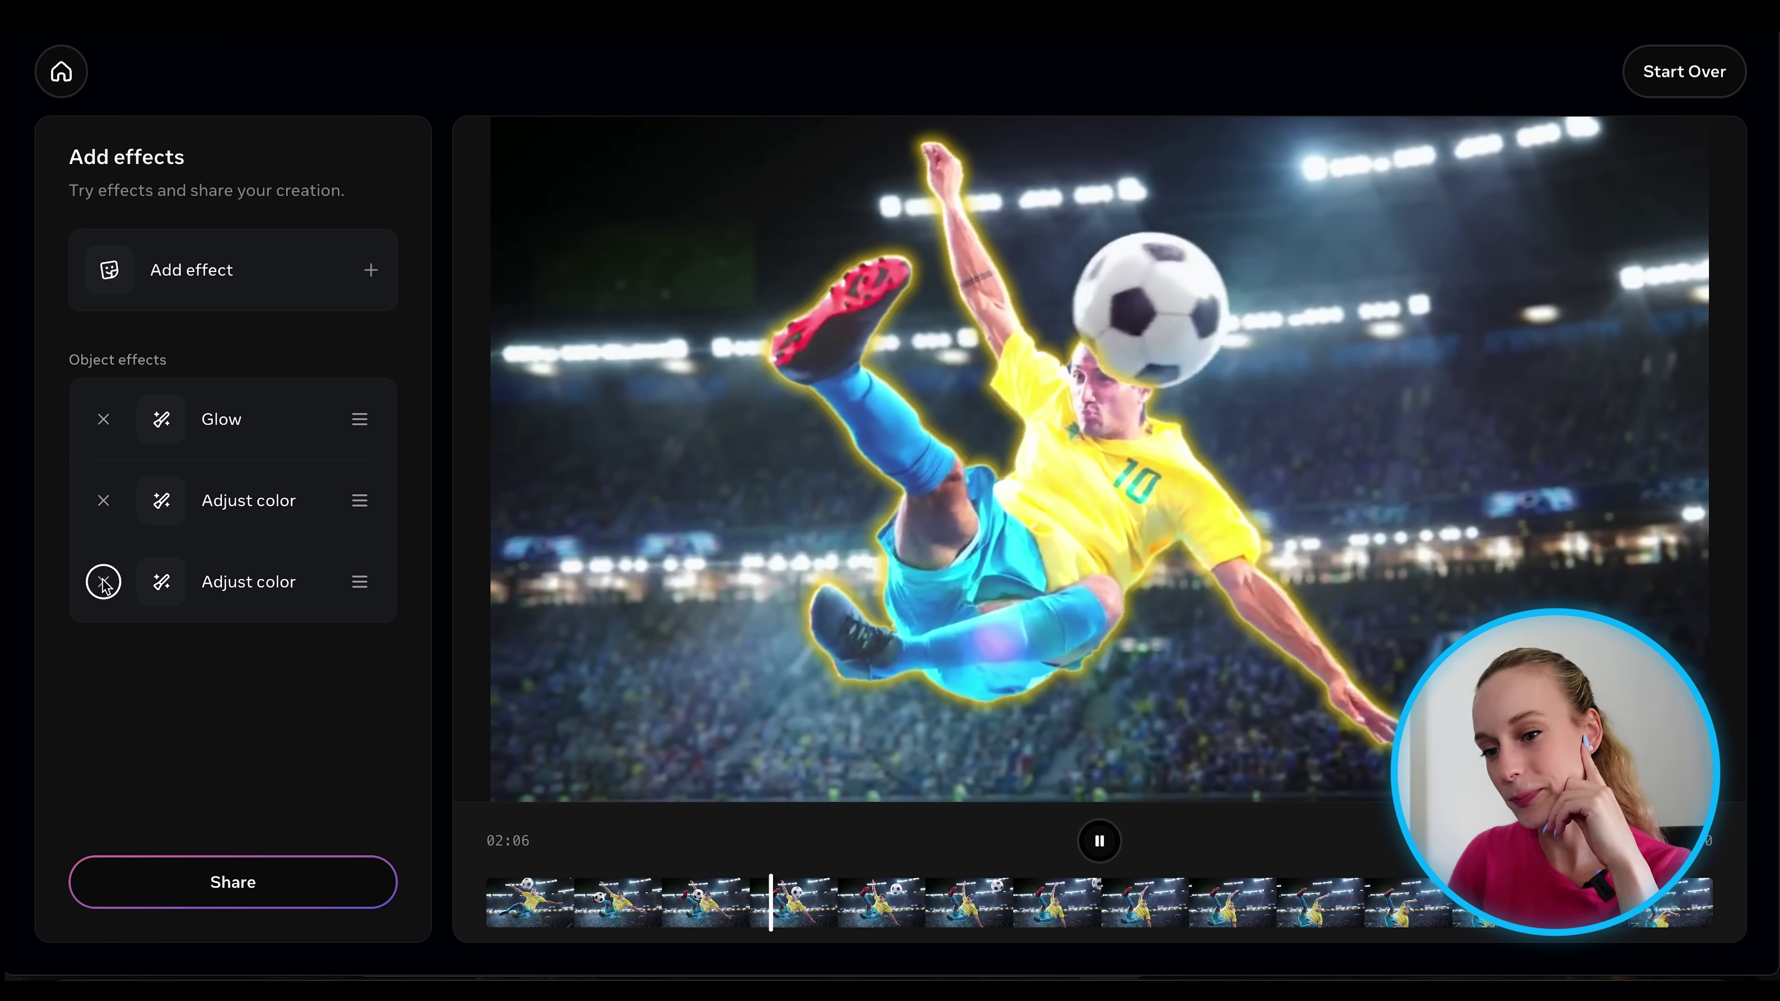
left_click(103, 582)
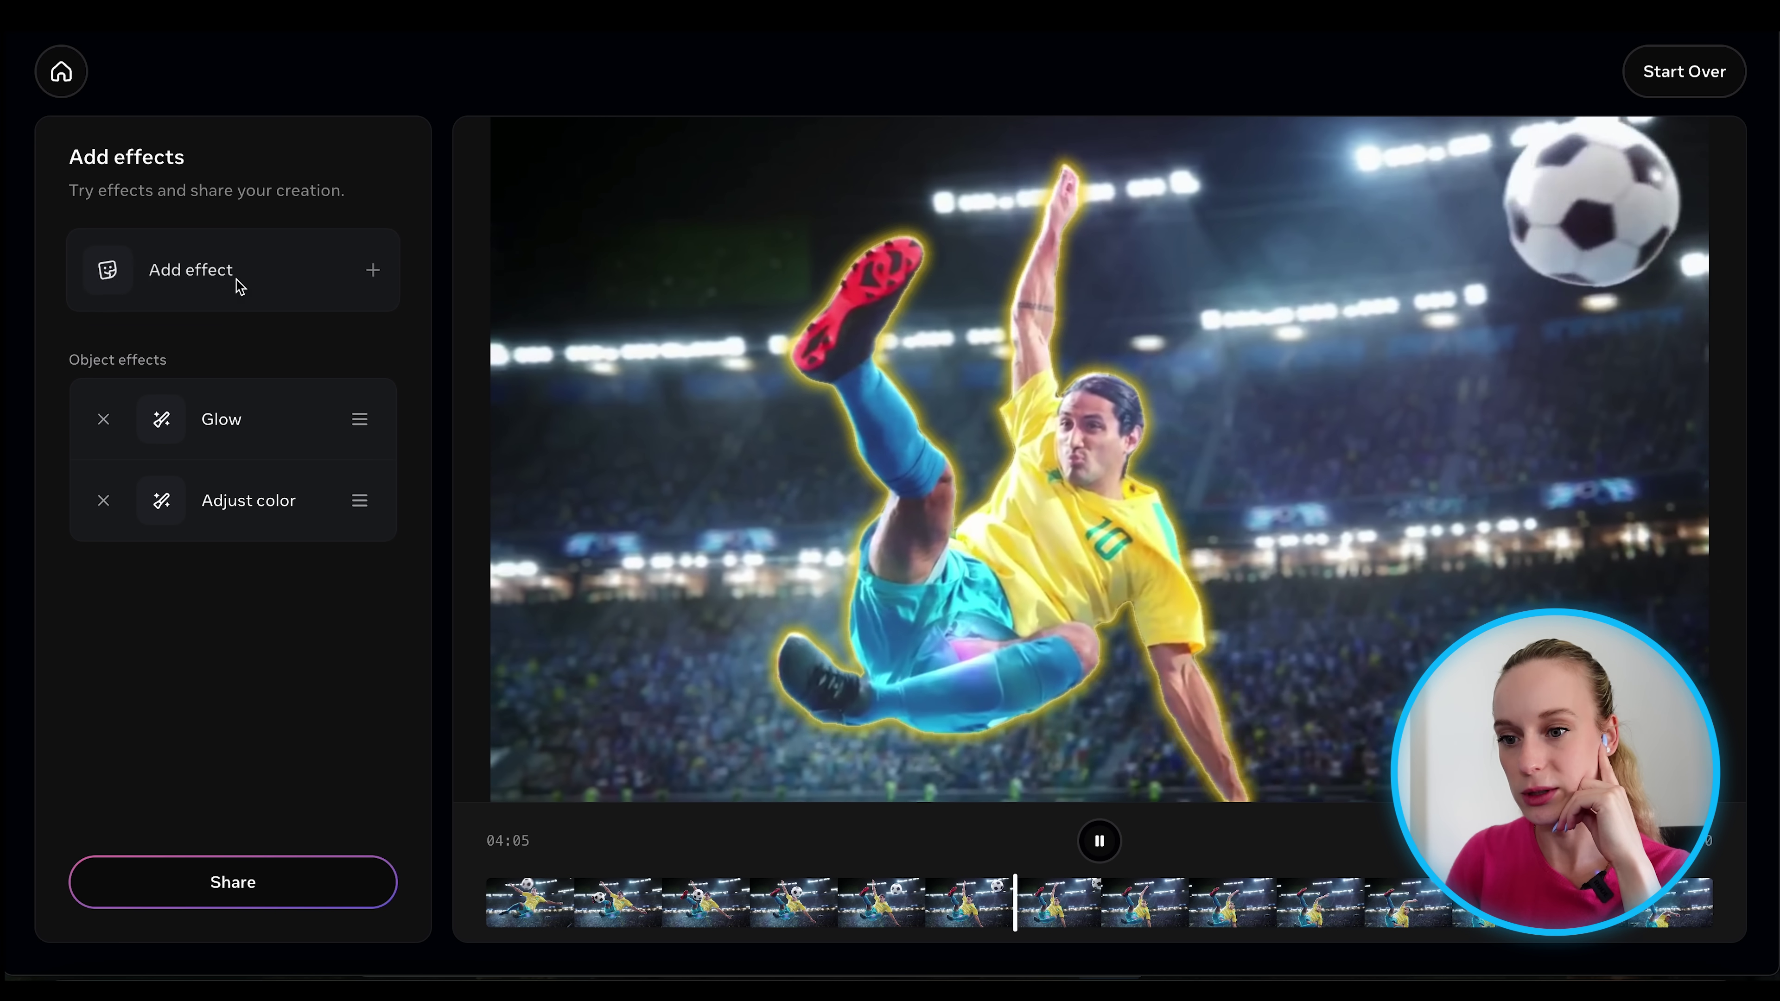
Try a Flat color effect on the player, then remove it.
left_click(241, 286)
scroll(226, 652, "down", 3)
scroll(156, 771, "down", 2)
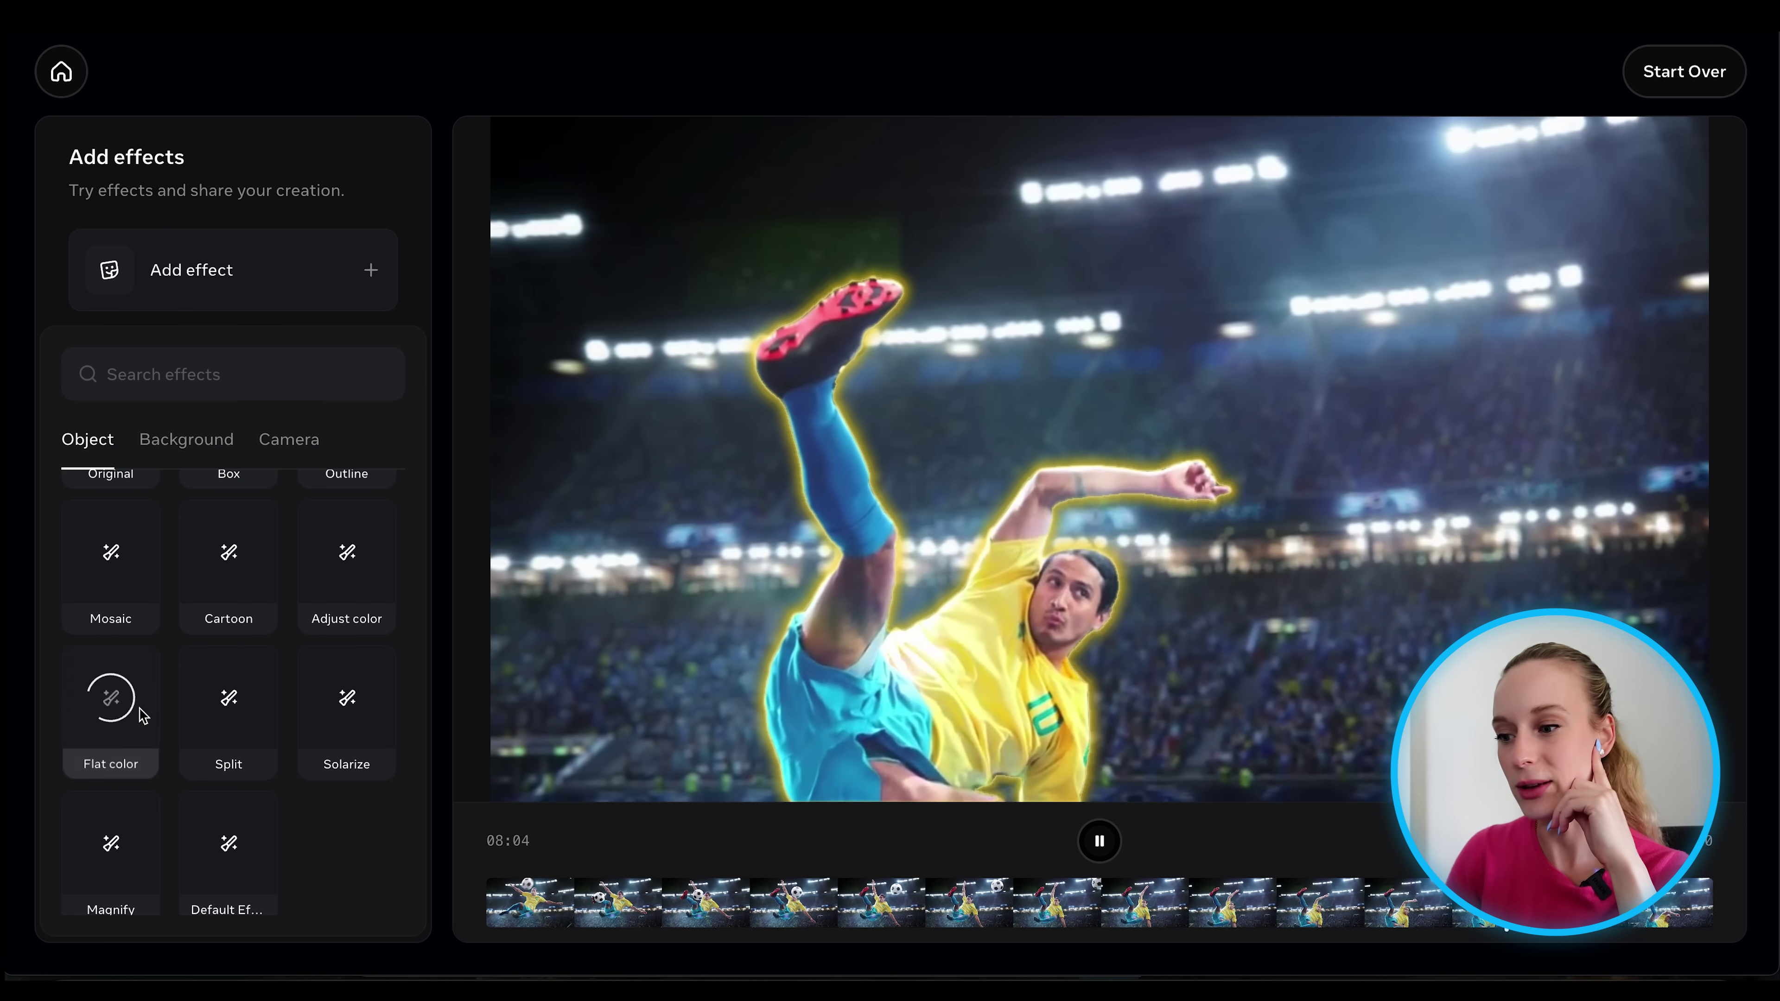
left_click(142, 716)
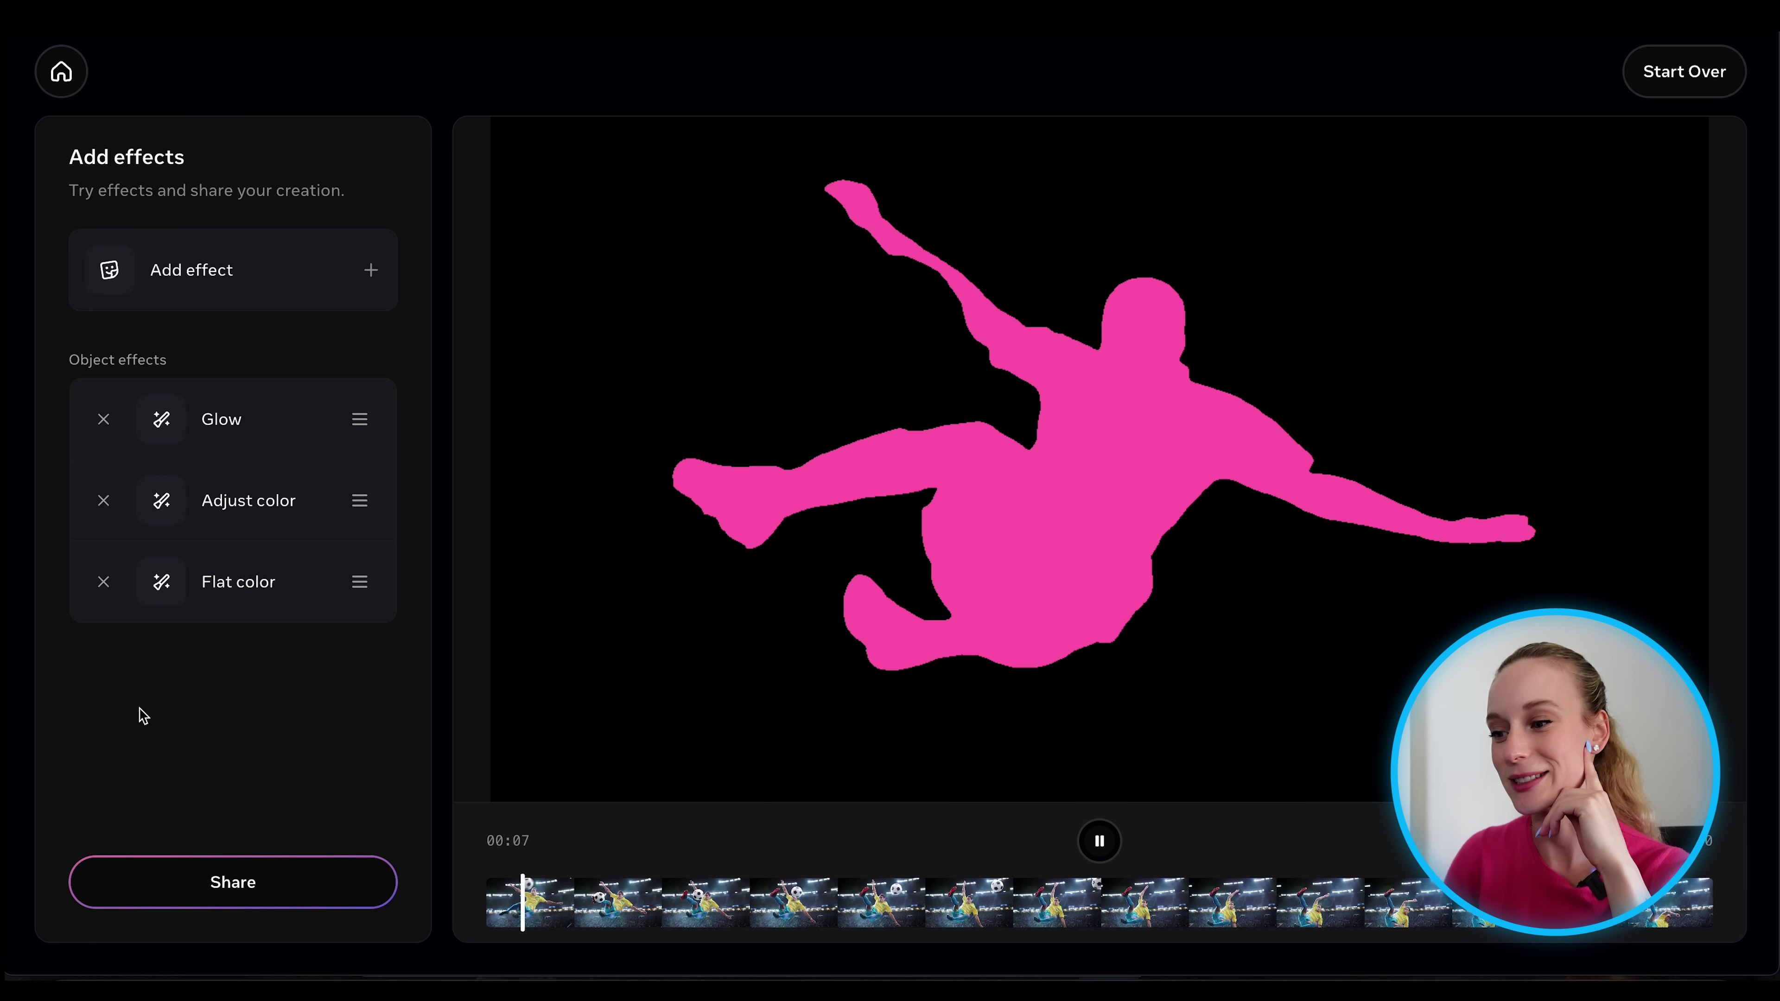
left_click(103, 581)
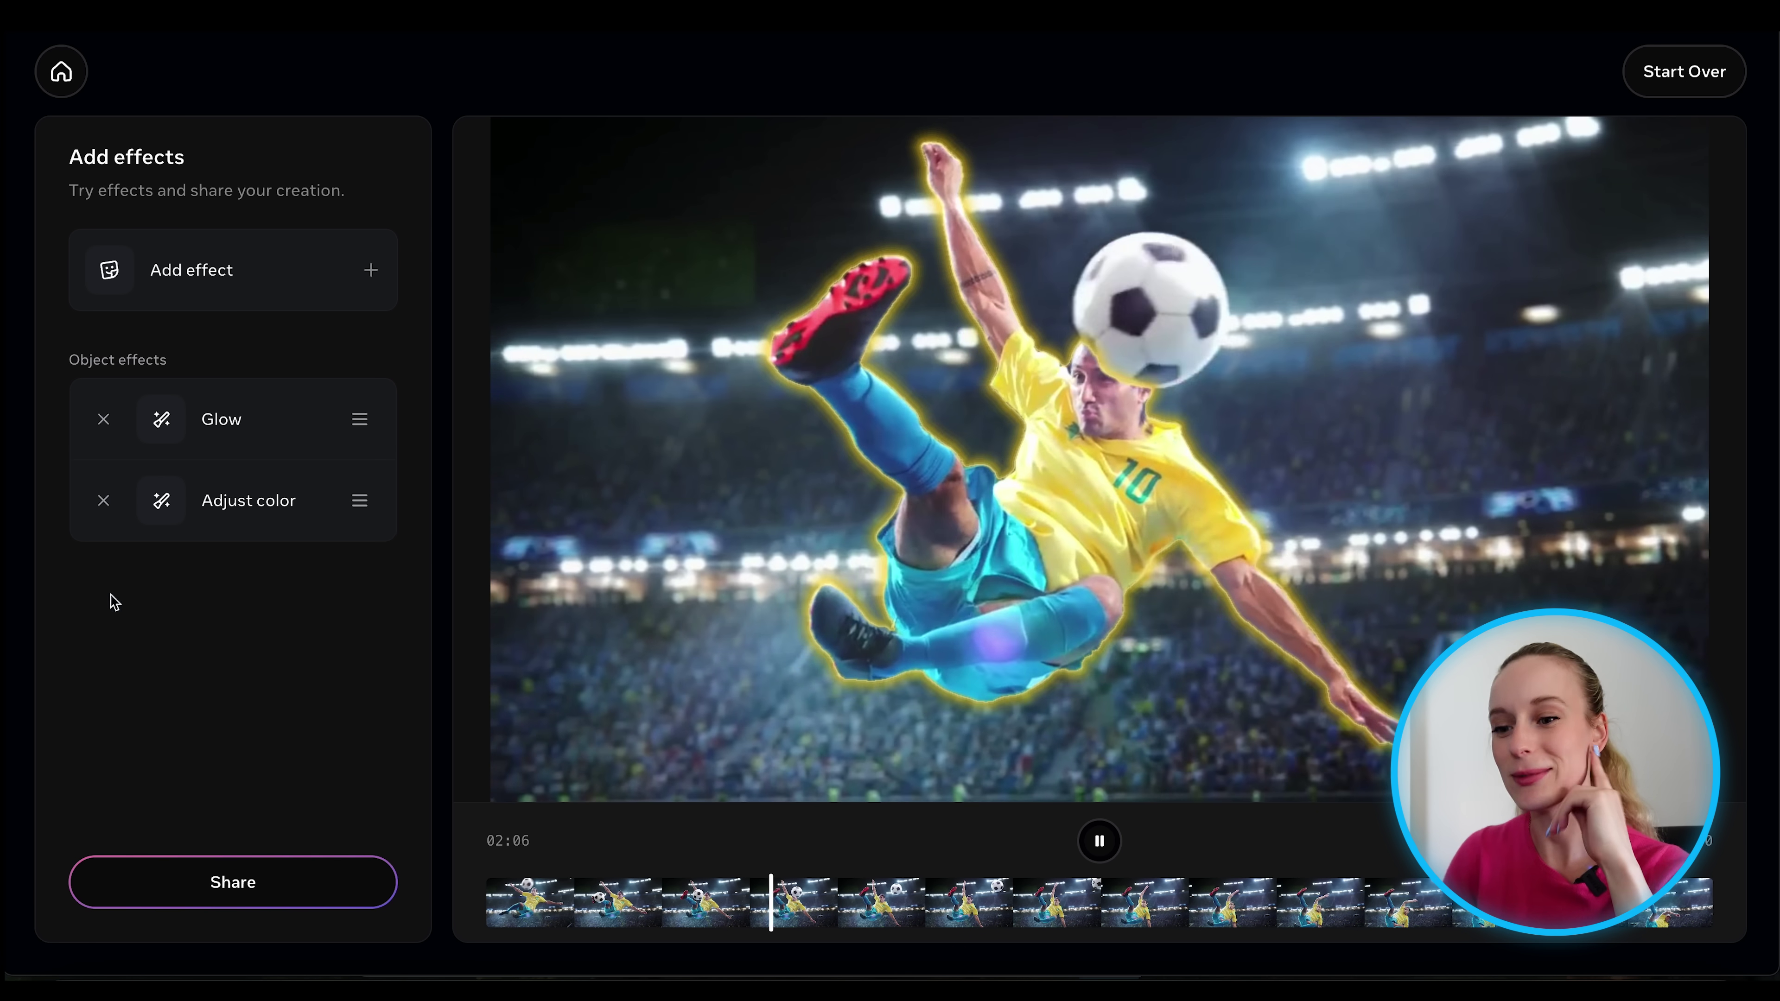